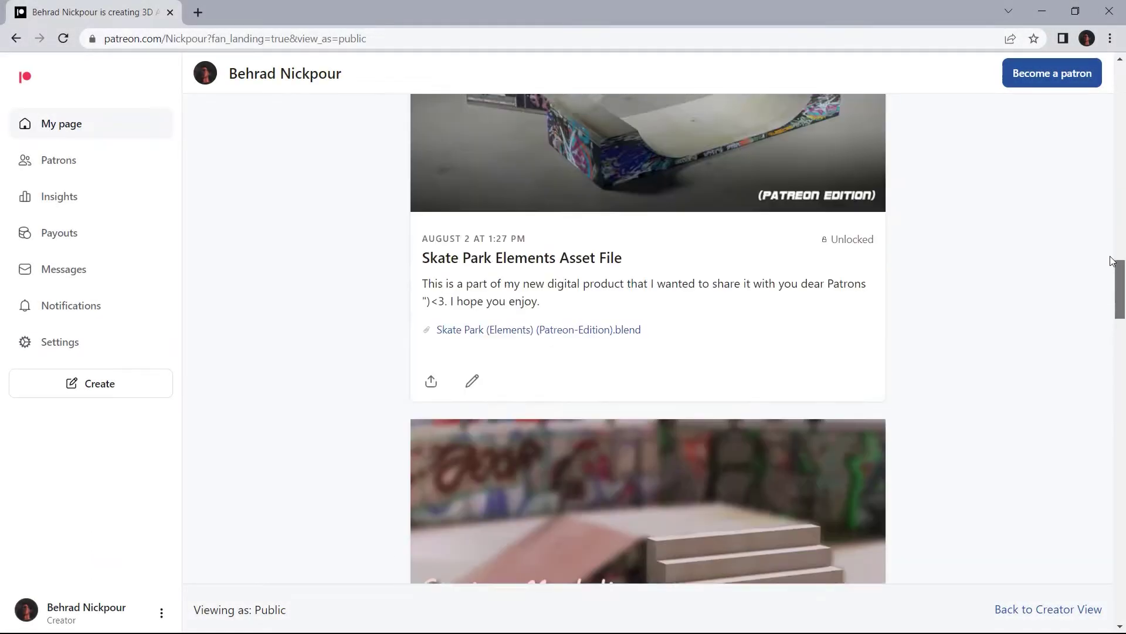
pyautogui.scroll(15, 1111, 260)
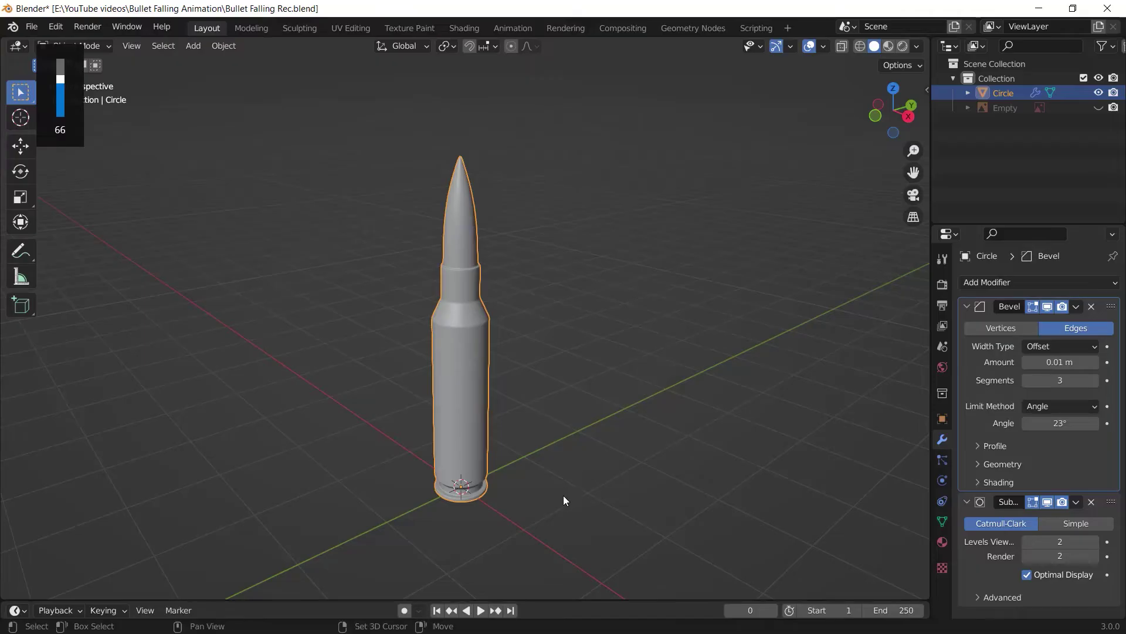
# Switch to the Shading workspace and create a new material for the bullet
pyautogui.moveTo(574, 466); pyautogui.dragTo(499, 458, button='middle')
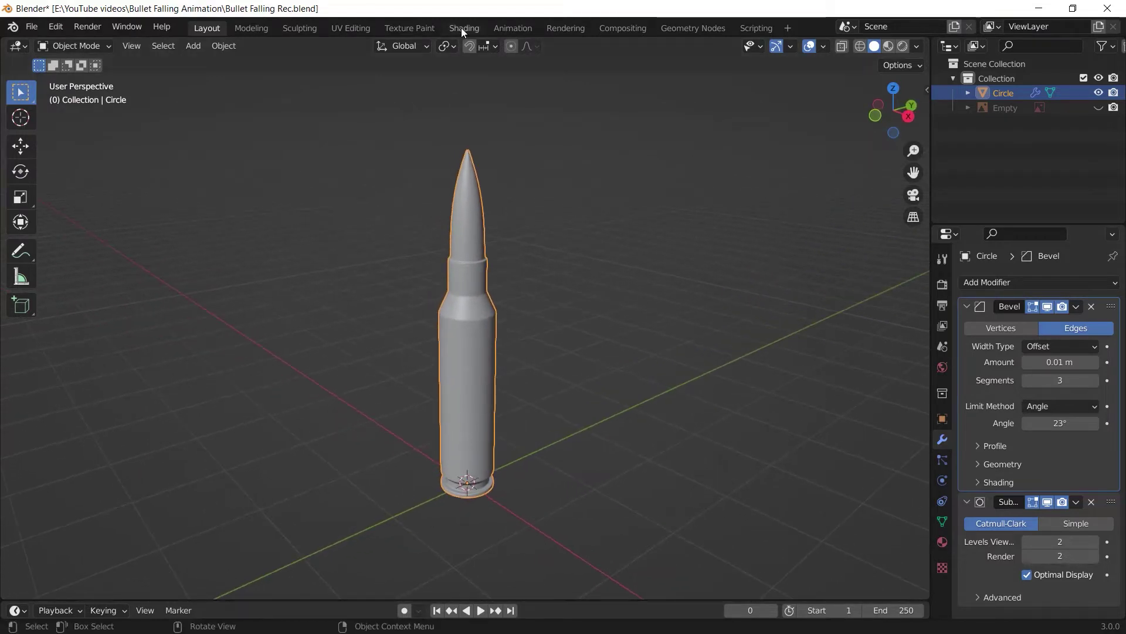
pyautogui.click(461, 28)
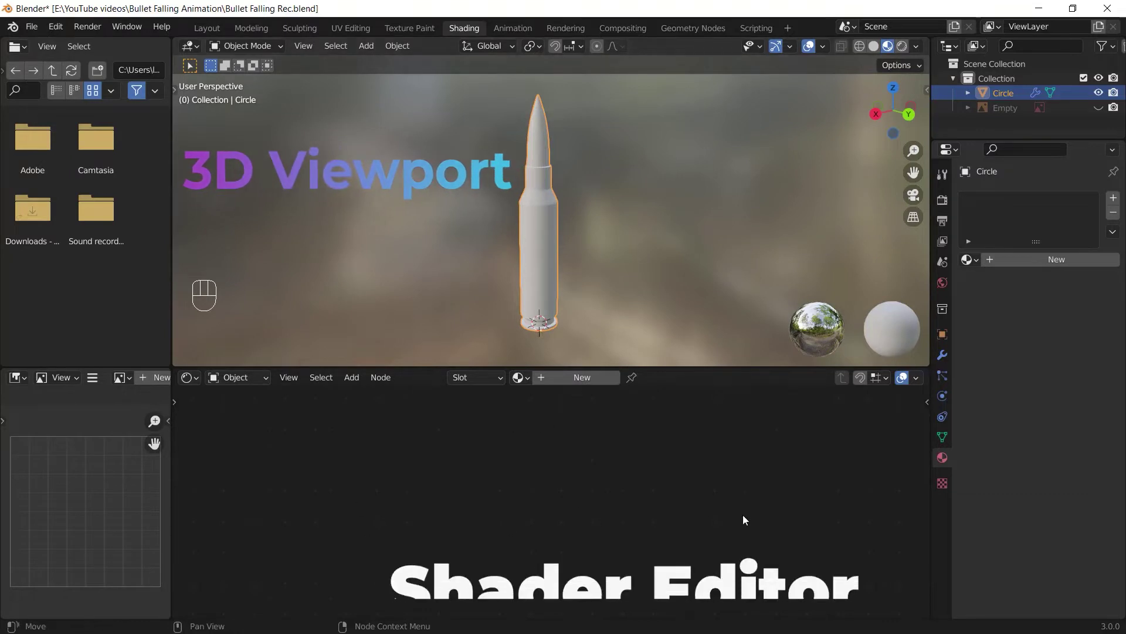
pyautogui.moveTo(664, 293); pyautogui.dragTo(626, 274, button='middle')
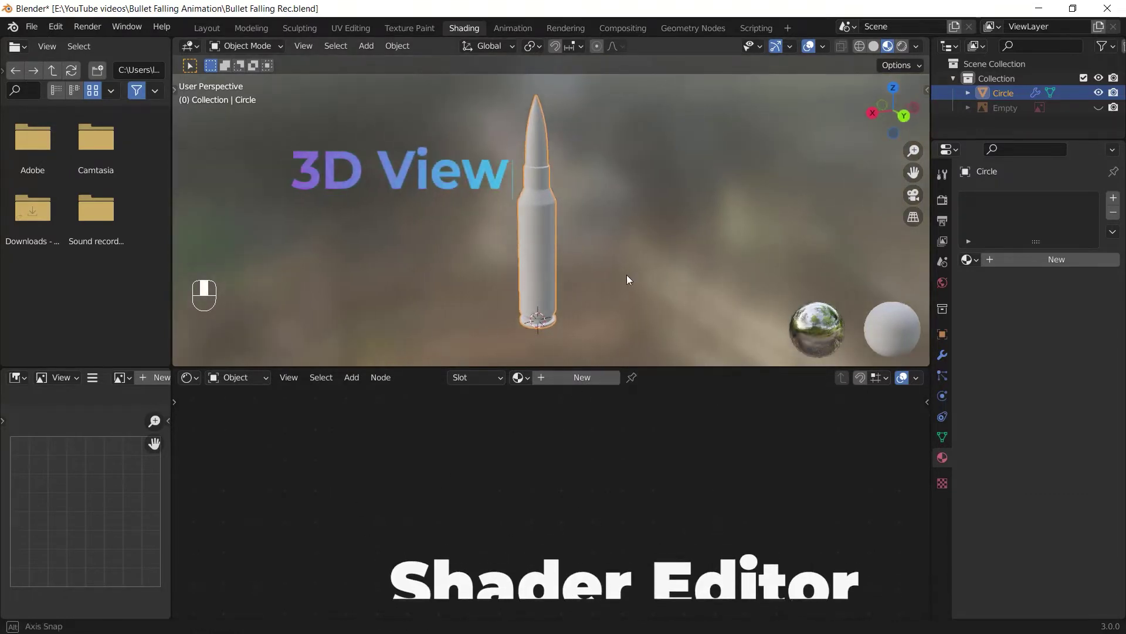
pyautogui.moveTo(575, 322); pyautogui.dragTo(605, 316, button='middle')
pyautogui.click(605, 316)
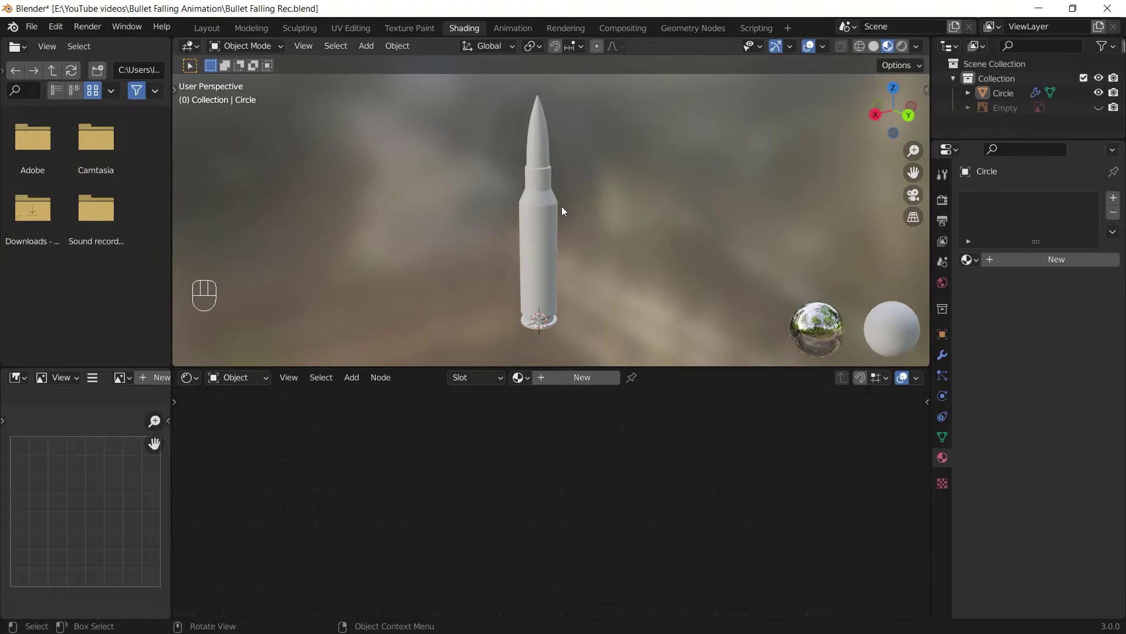
pyautogui.click(541, 200)
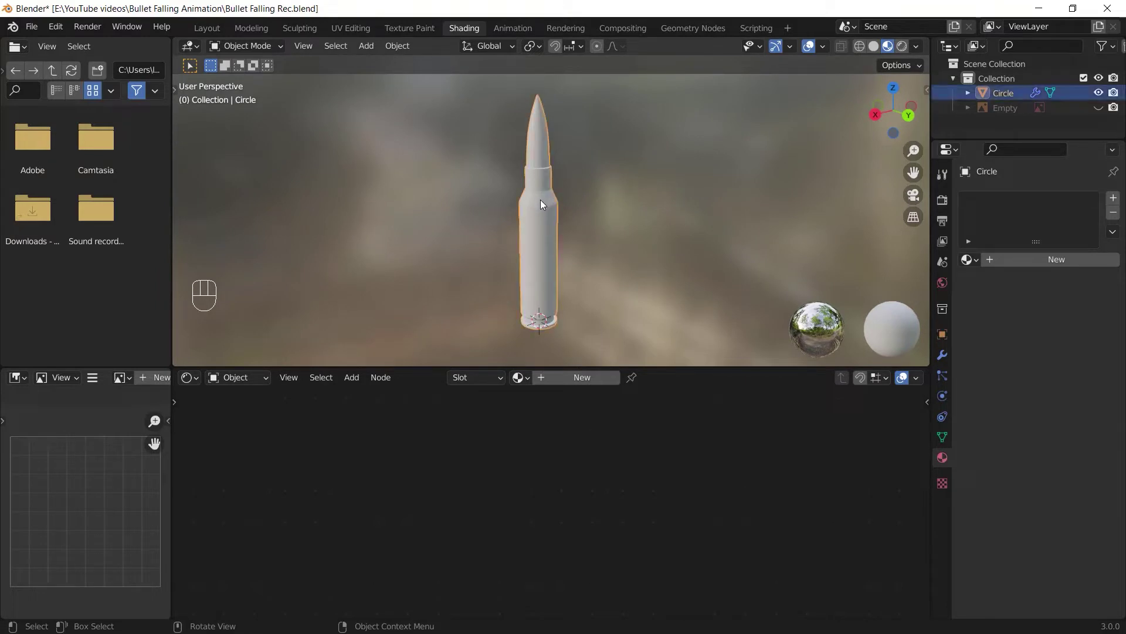
pyautogui.click(561, 377)
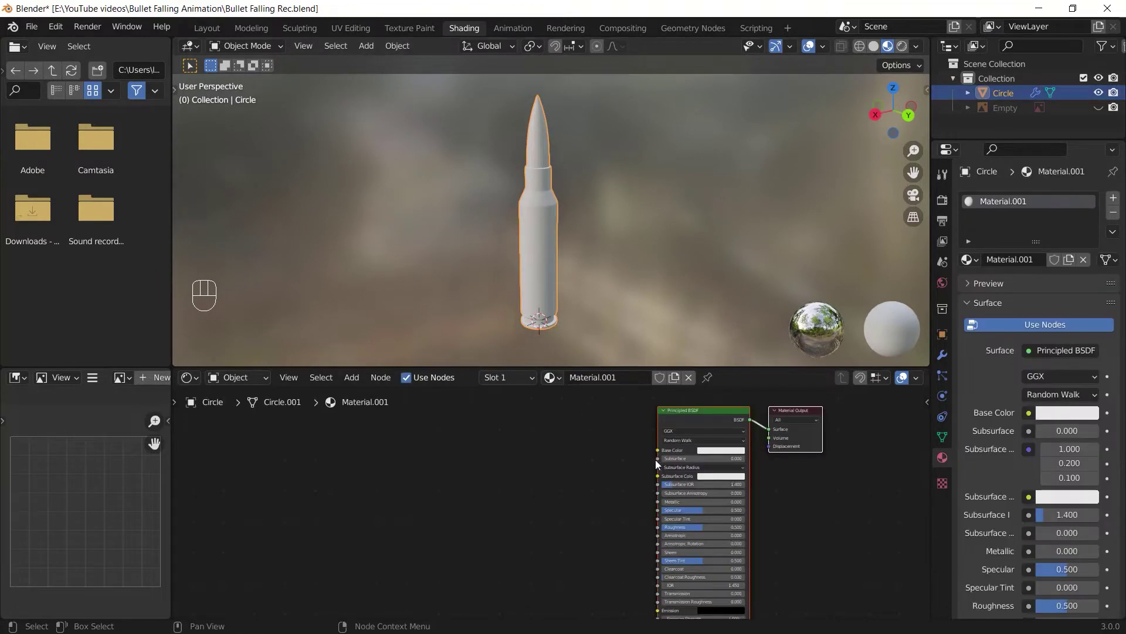
# Set the Metallic value of the bullet material's Principled BSDF node to 1.0
pyautogui.moveTo(656, 459); pyautogui.dragTo(634, 479, button='middle')
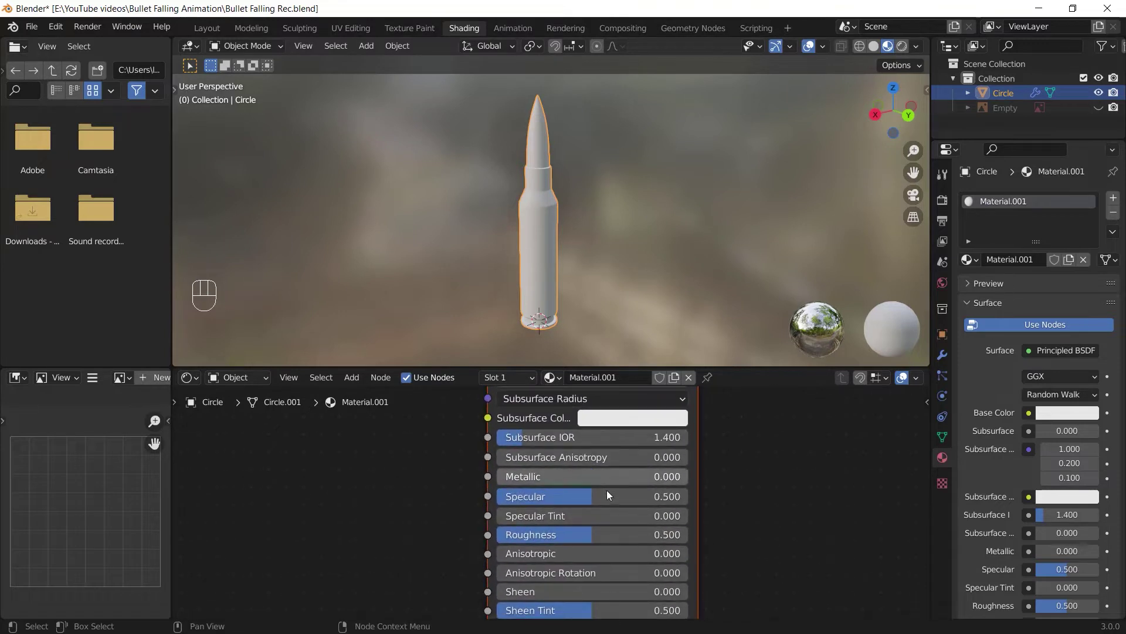
pyautogui.keyDown('ctrl'); pyautogui.moveTo(607, 490); pyautogui.dragTo(635, 485, button='middle'); pyautogui.keyUp('ctrl')
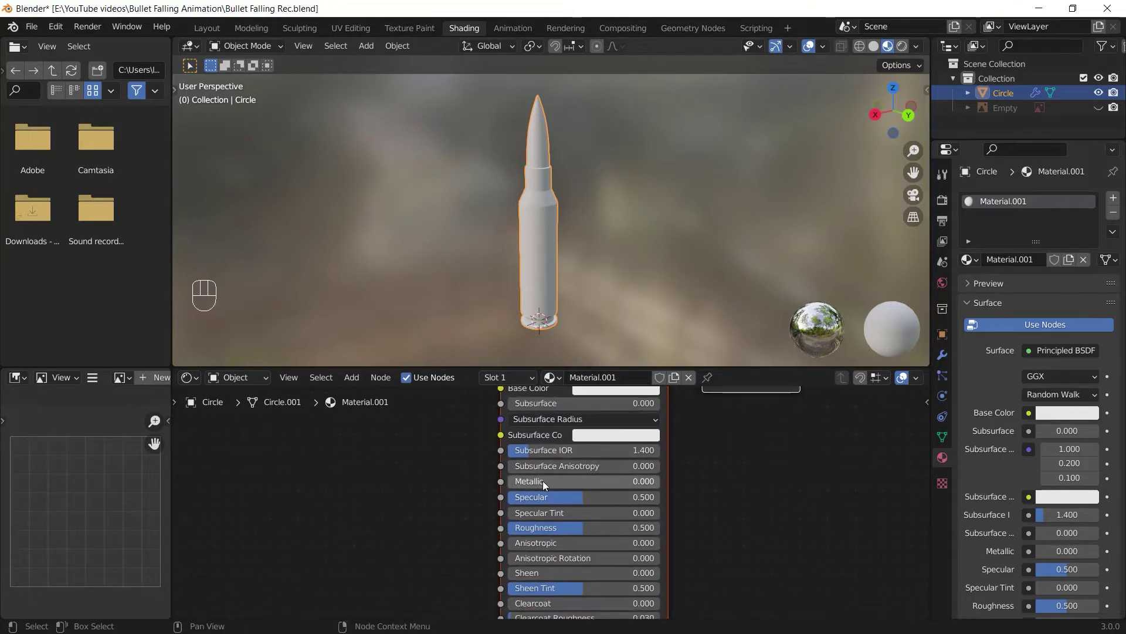
pyautogui.moveTo(528, 481); pyautogui.dragTo(660, 481)
pyautogui.moveTo(604, 263); pyautogui.dragTo(673, 249, button='middle')
pyautogui.keyDown('ctrl'); pyautogui.moveTo(667, 298); pyautogui.dragTo(663, 279, button='middle'); pyautogui.keyUp('ctrl')
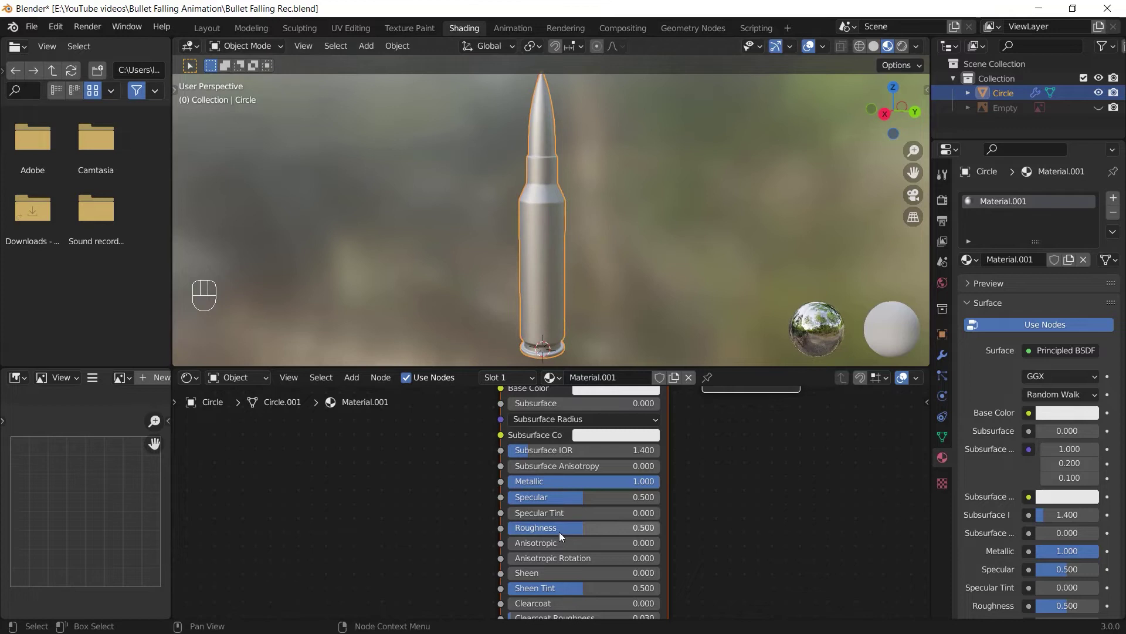
# Try the bullet material's Roughness at the extremes of 1.0 and 0 to compare the reflections
pyautogui.moveTo(548, 529)
pyautogui.mouseDown()
pyautogui.moveTo(596, 529)
pyautogui.moveTo(528, 529)
pyautogui.moveTo(614, 529)
pyautogui.mouseUp()
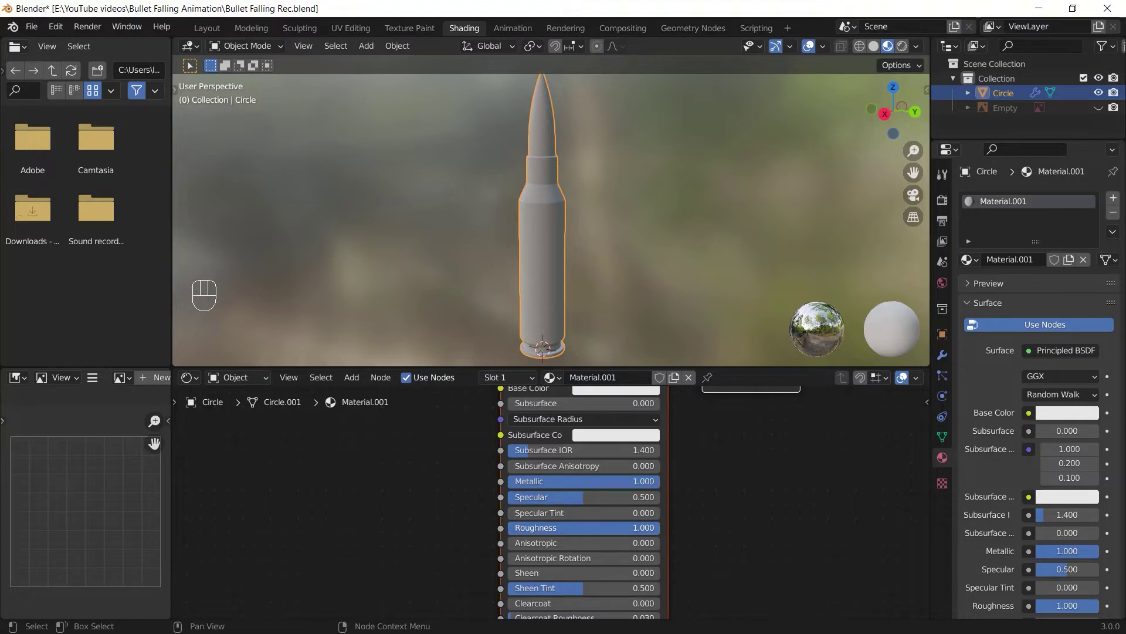
pyautogui.moveTo(596, 205); pyautogui.dragTo(609, 212, button='middle')
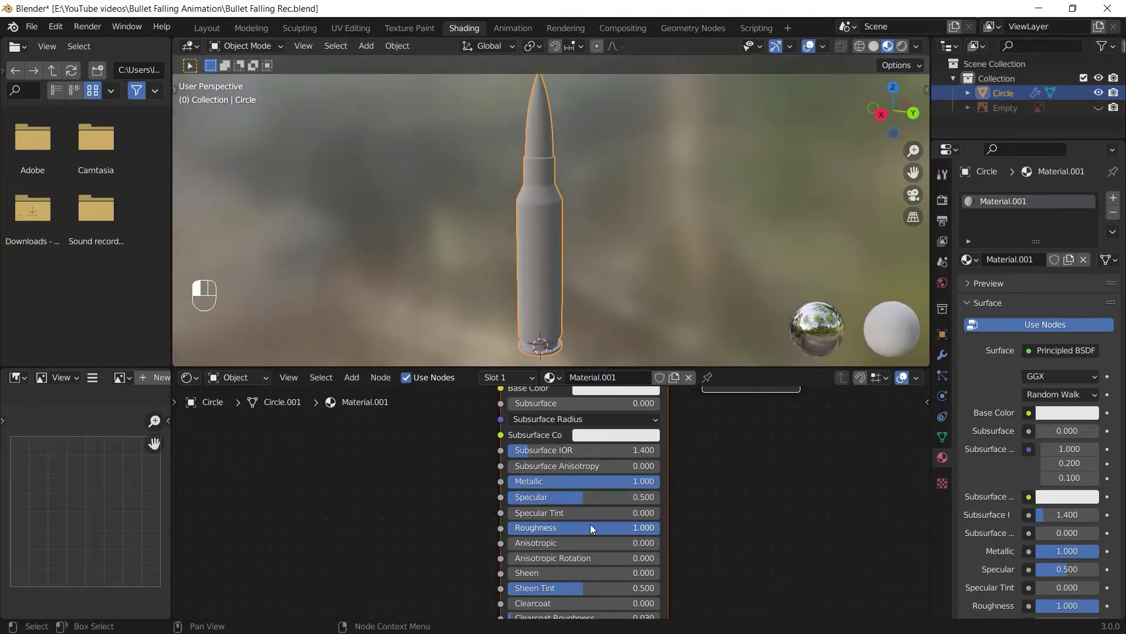
pyautogui.moveTo(590, 523); pyautogui.dragTo(504, 524)
pyautogui.moveTo(499, 279); pyautogui.dragTo(562, 256, button='middle')
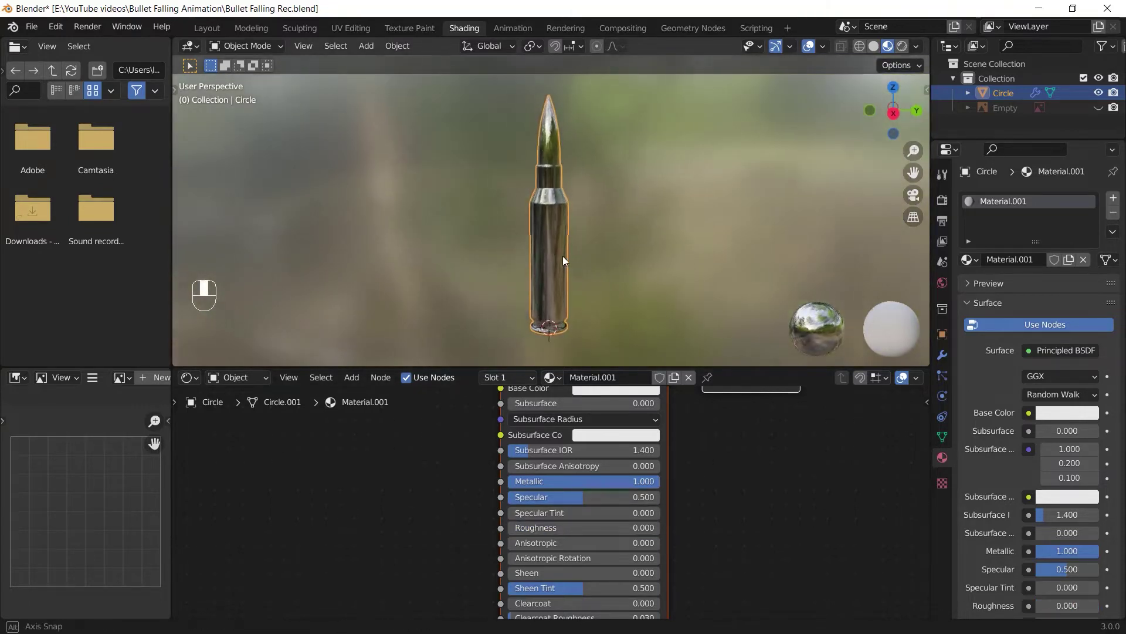
# Set the Roughness of the bullet material's Principled BSDF node to 0.2
pyautogui.click(536, 528)
pyautogui.write('0')
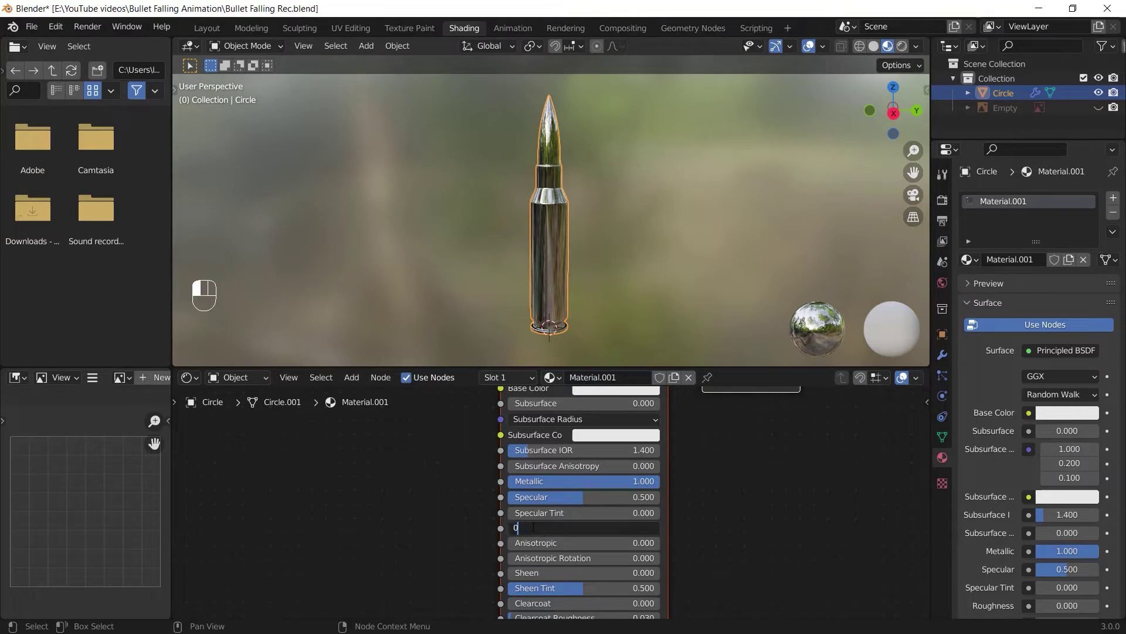
pyautogui.write('.2')
pyautogui.press('Return')
pyautogui.moveTo(583, 180); pyautogui.dragTo(519, 189, button='middle')
# Set the bullet material's Base Color to a golden yellow with hue 0.155, saturation 0.836 and value 0.8
pyautogui.moveTo(625, 448); pyautogui.dragTo(597, 563, button='middle')
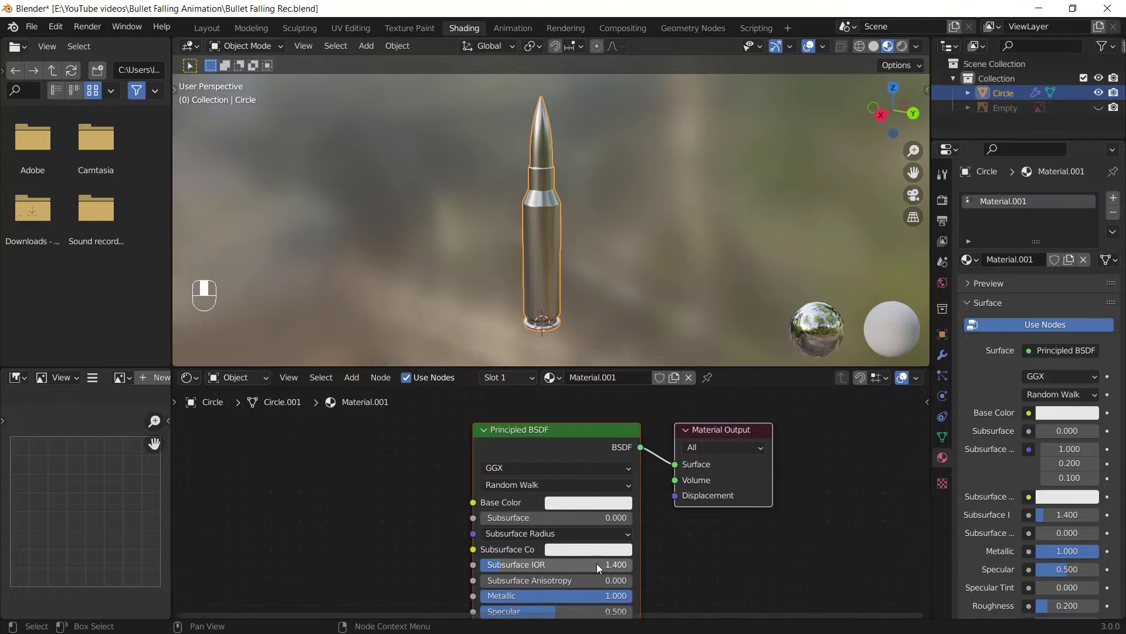
pyautogui.click(580, 501)
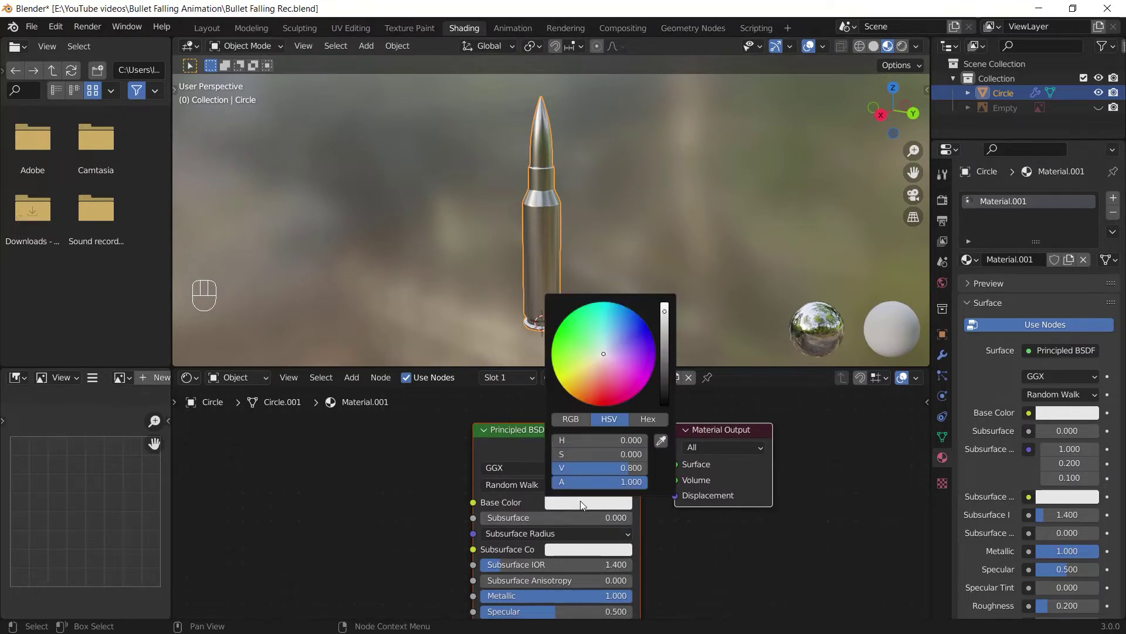
pyautogui.click(584, 373)
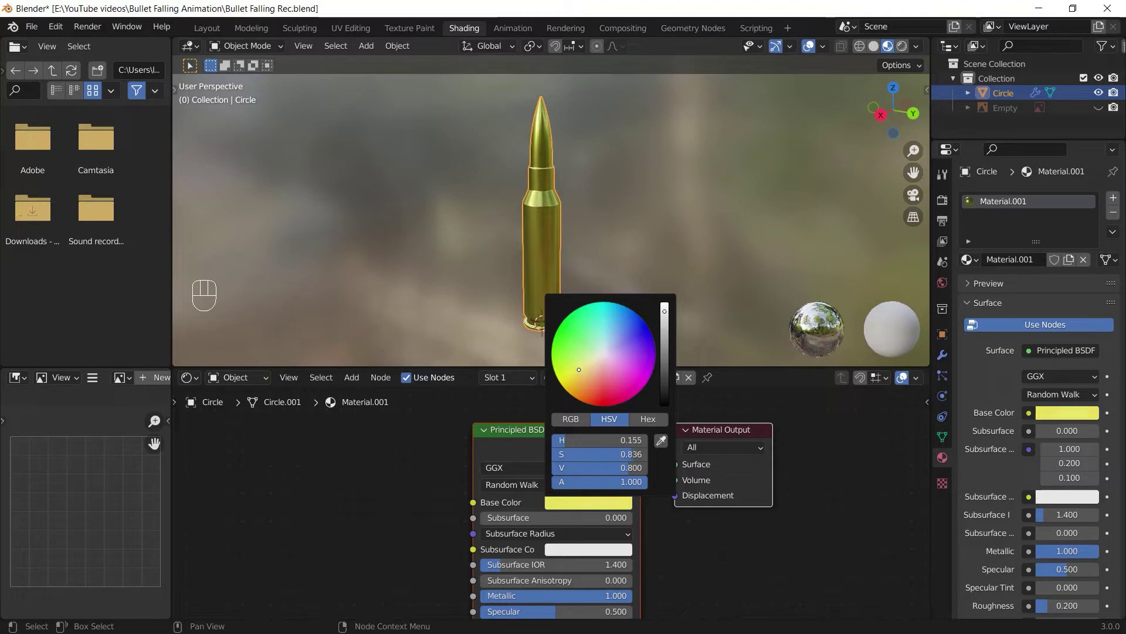
pyautogui.moveTo(469, 308); pyautogui.dragTo(589, 270, button='middle')
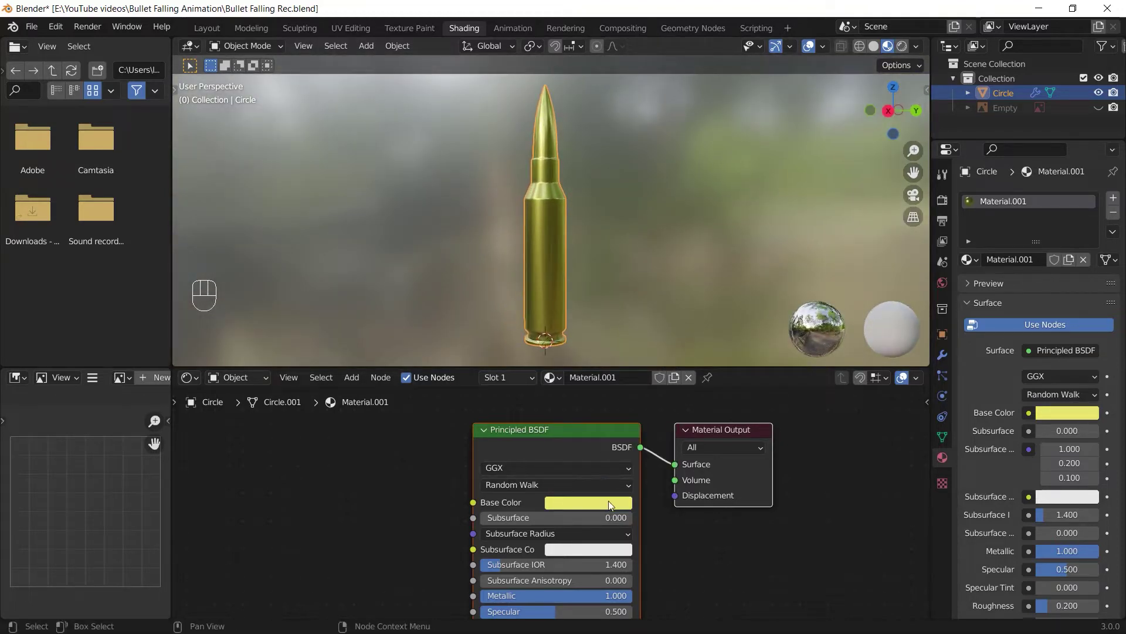
pyautogui.keyDown('ctrl'); pyautogui.moveTo(609, 502); pyautogui.dragTo(613, 568, button='middle'); pyautogui.keyUp('ctrl')
pyautogui.moveTo(613, 569); pyautogui.dragTo(646, 465, button='middle')
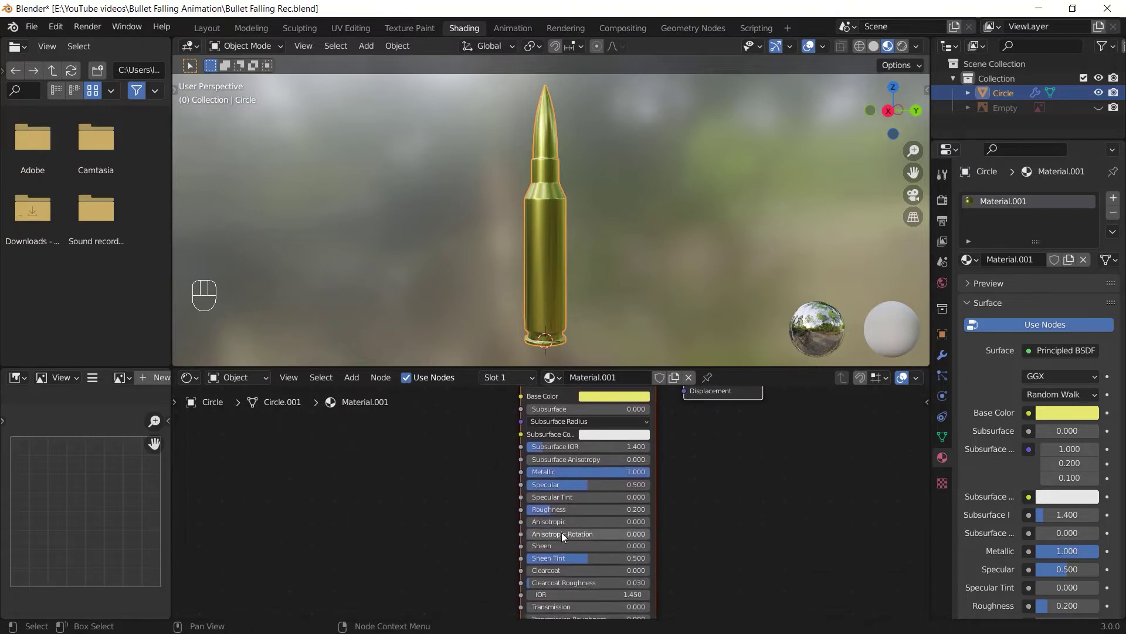
pyautogui.moveTo(497, 520); pyautogui.dragTo(524, 519, button='middle')
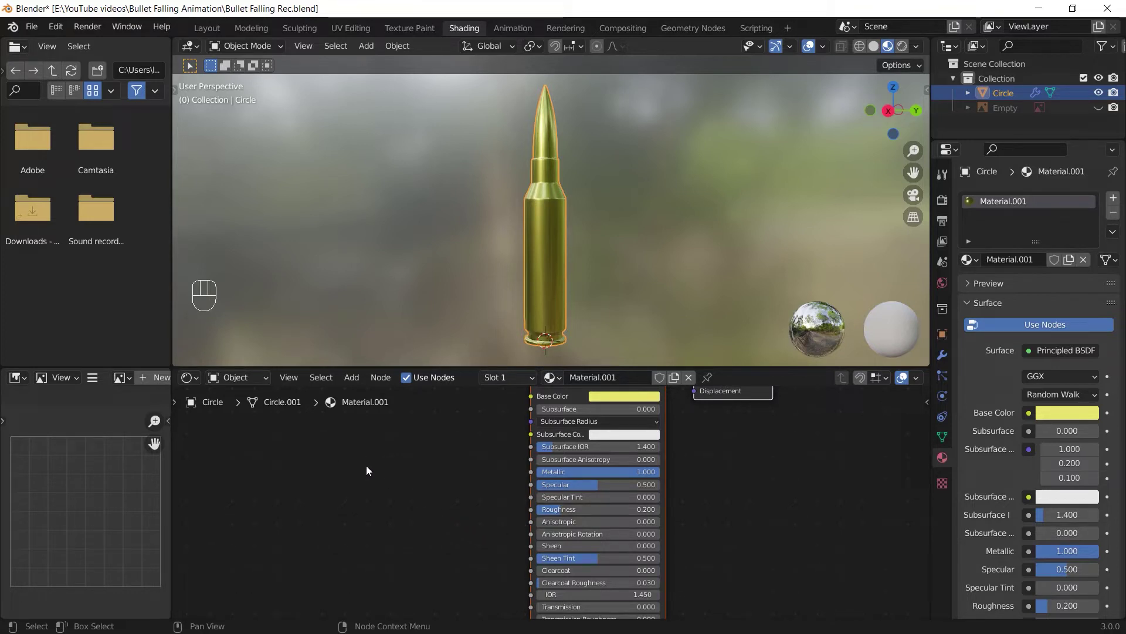
# Check in the add-on preferences, filtered by "node", whether Node Wrangler is enabled, and close the preferences
pyautogui.click(55, 27)
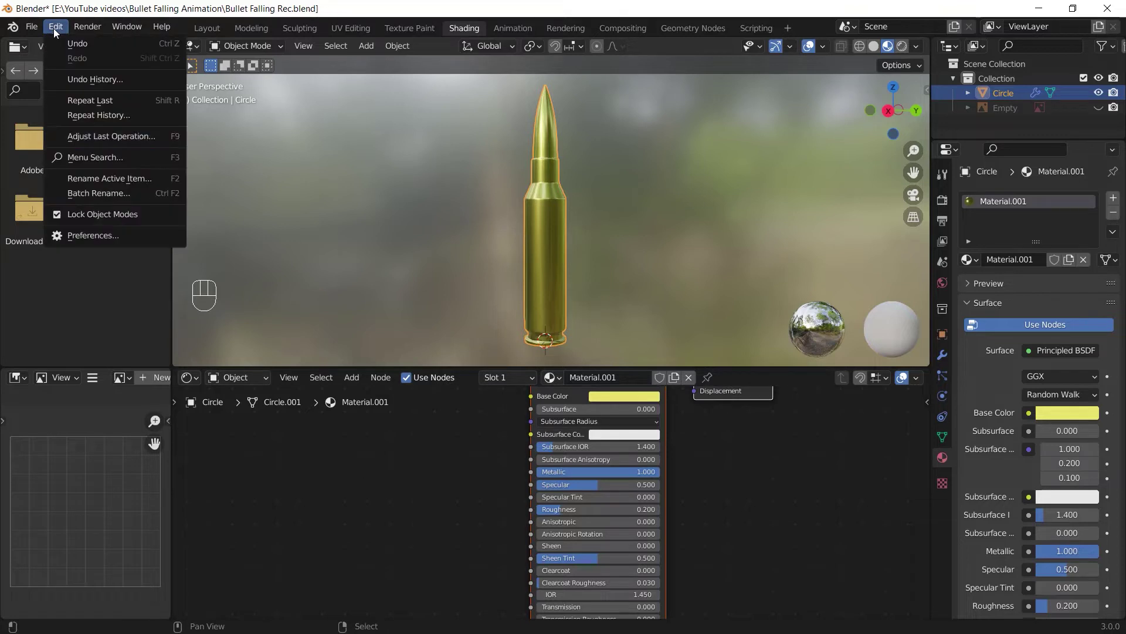
pyautogui.click(89, 236)
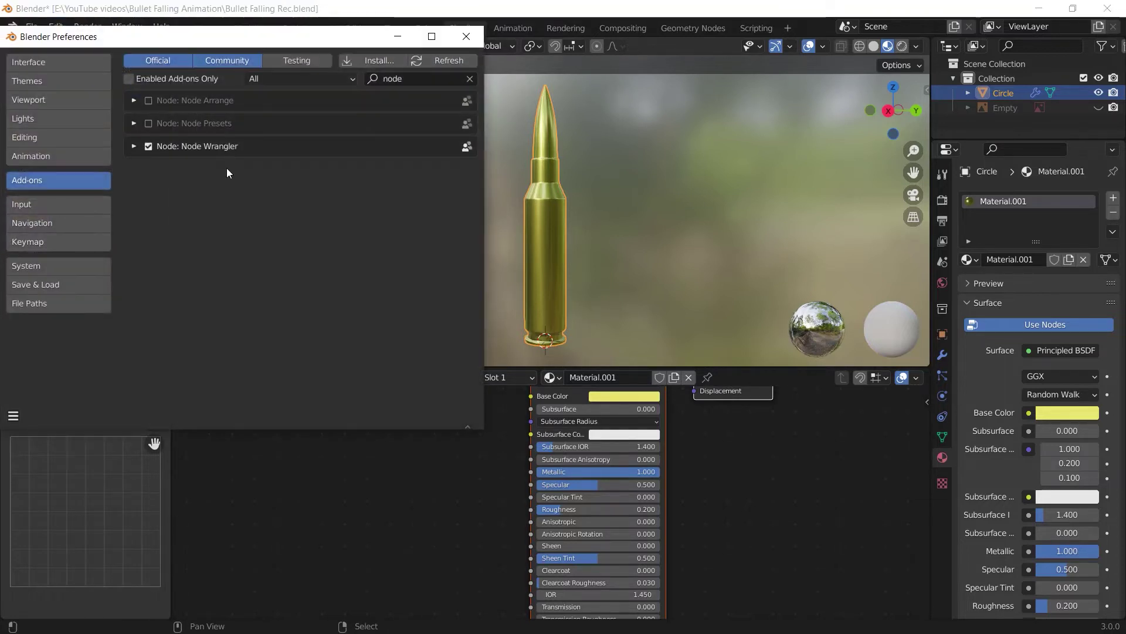
pyautogui.write('node')
pyautogui.click(464, 38)
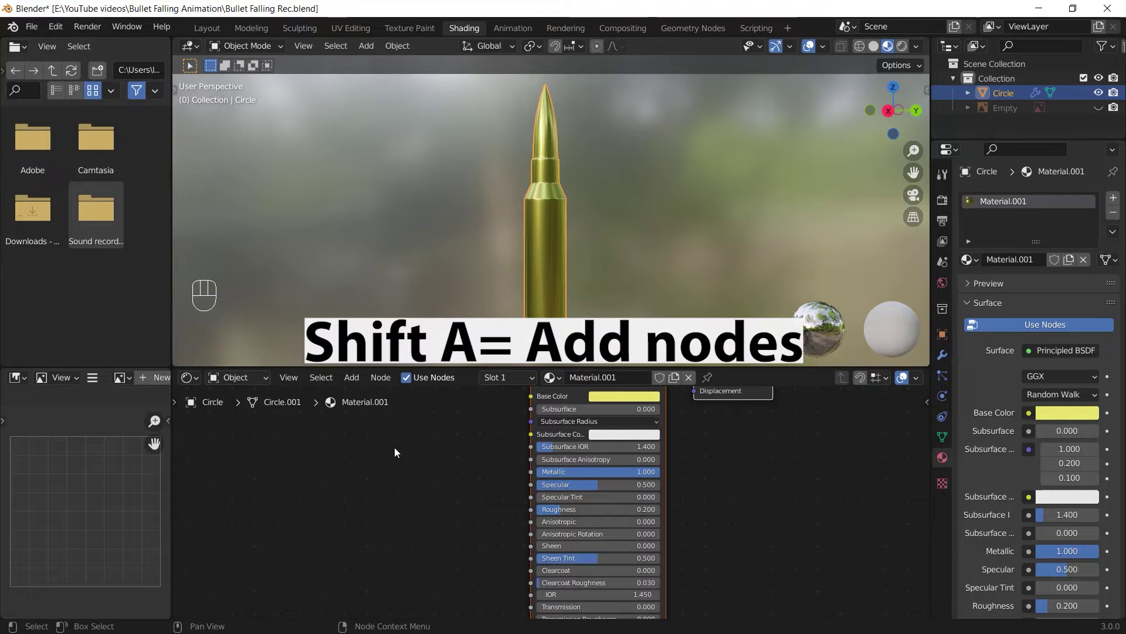
# Add a Noise Texture node to the bullet material, placed in the free space before the Principled BSDF
pyautogui.scroll(-5, 411, 458)
pyautogui.hotkey('shift', 'a')
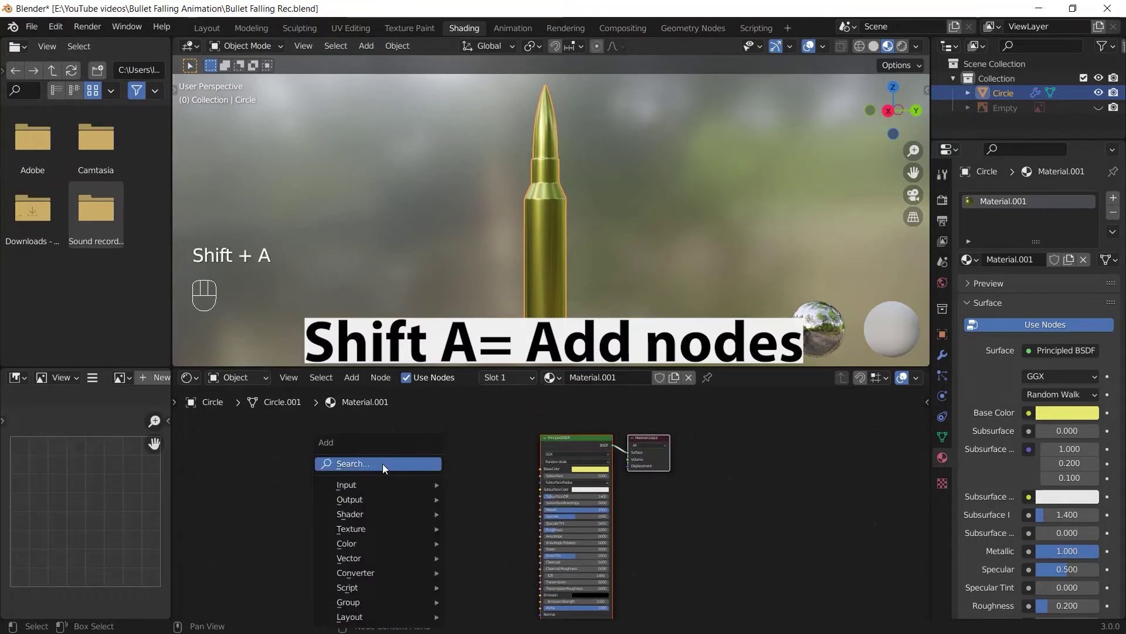
pyautogui.click(380, 462)
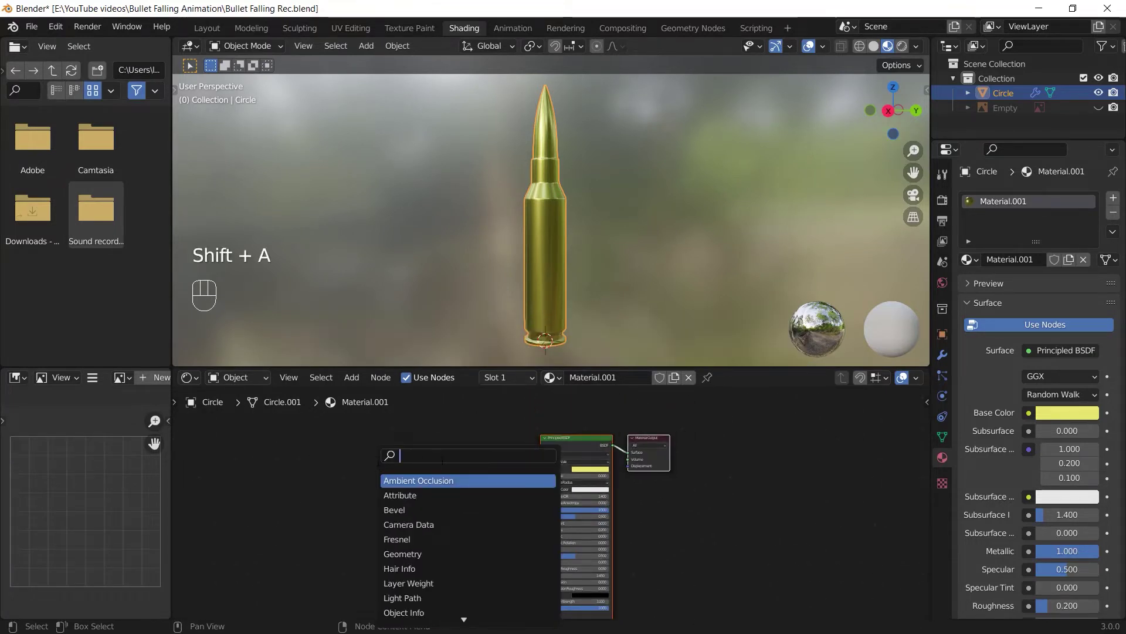
pyautogui.write('noise tex')
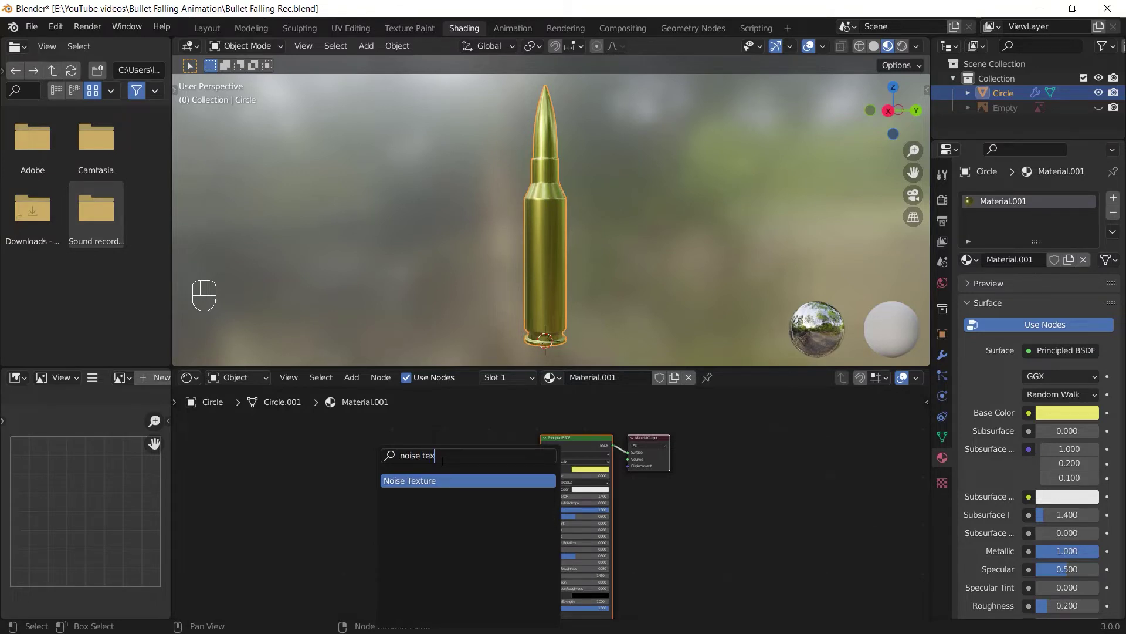
pyautogui.click(426, 480)
pyautogui.scroll(2, 411, 493)
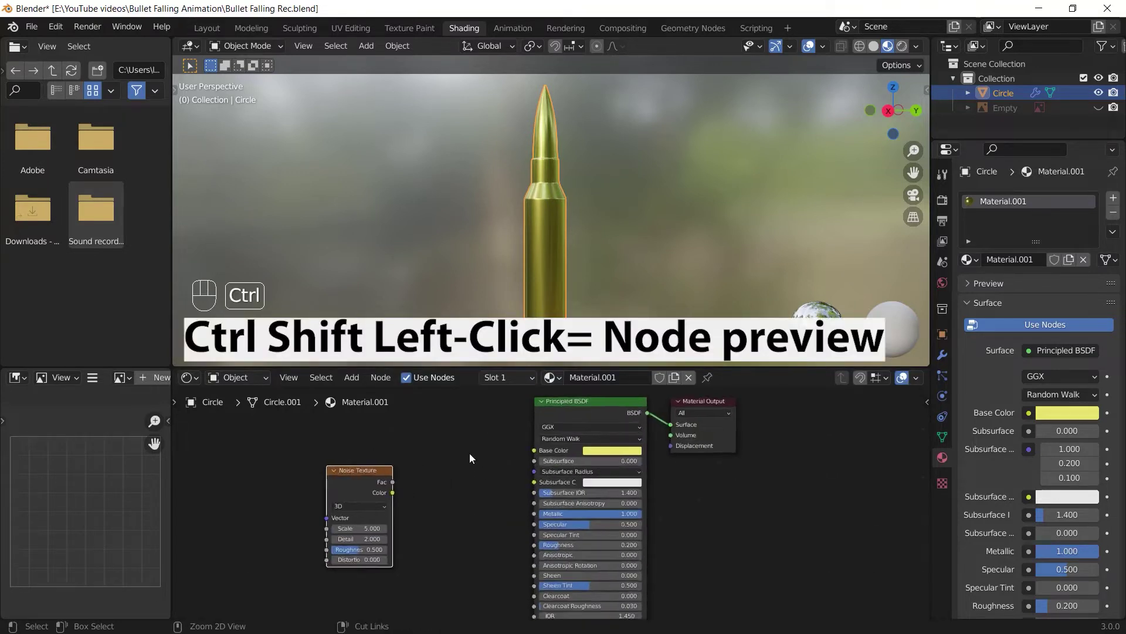
# Preview the Noise Texture node's output on the bullet and inspect the pattern
pyautogui.moveTo(421, 474); pyautogui.dragTo(431, 462, button='middle')
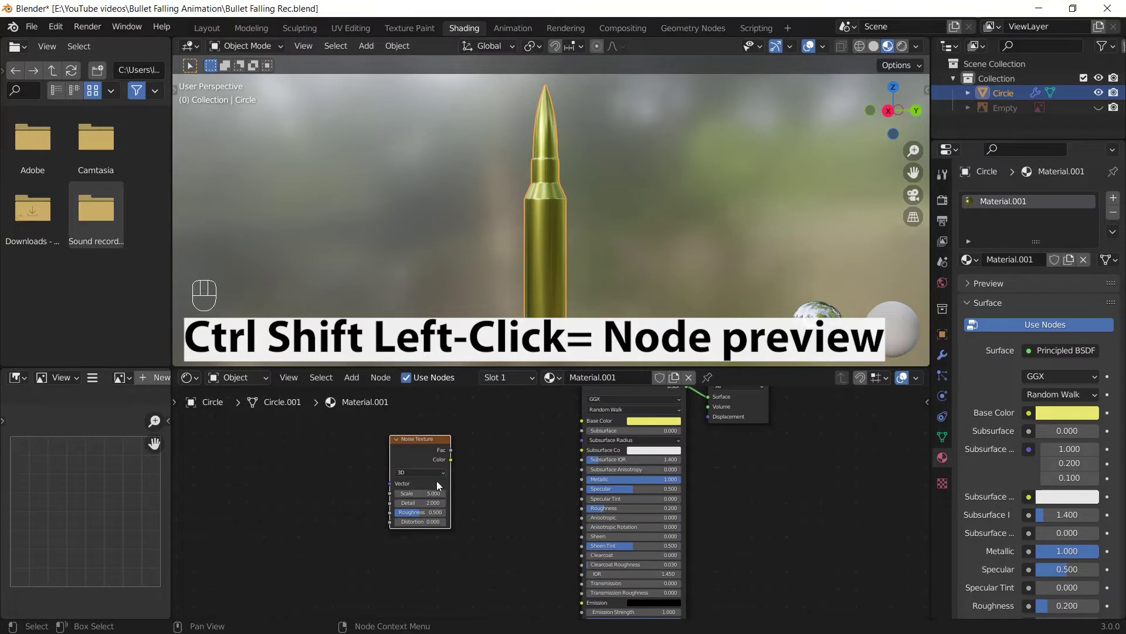
pyautogui.keyDown('ctrl'); pyautogui.keyDown('shift'); pyautogui.click(423, 450); pyautogui.keyUp('shift'); pyautogui.keyUp('ctrl')
pyautogui.moveTo(535, 451); pyautogui.dragTo(434, 538, button='middle')
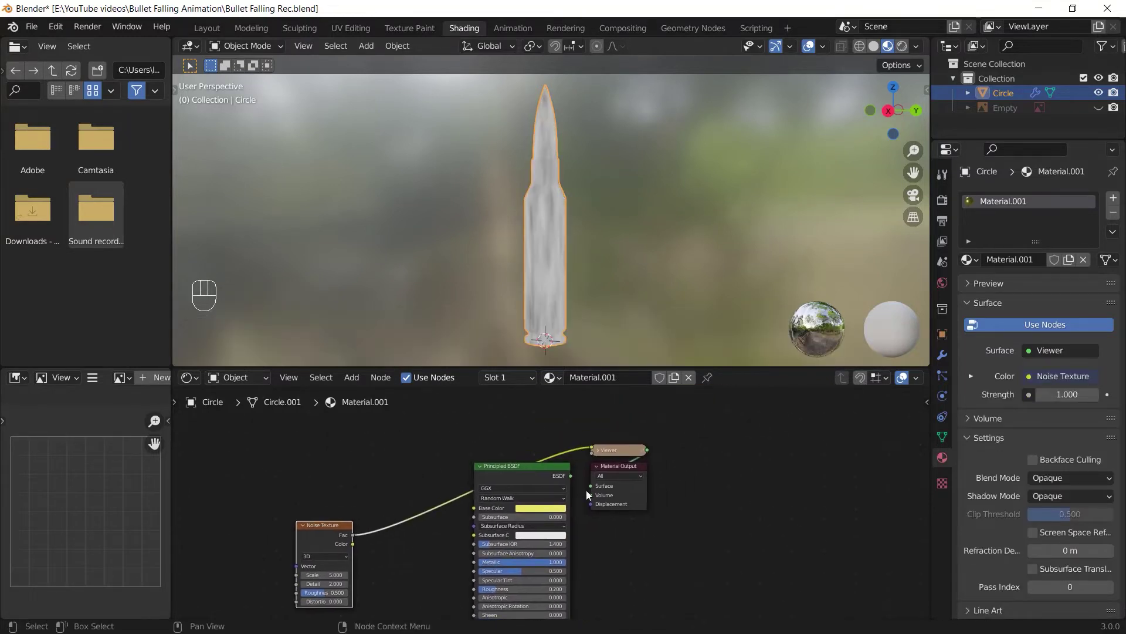
pyautogui.moveTo(376, 561); pyautogui.dragTo(443, 505, button='middle')
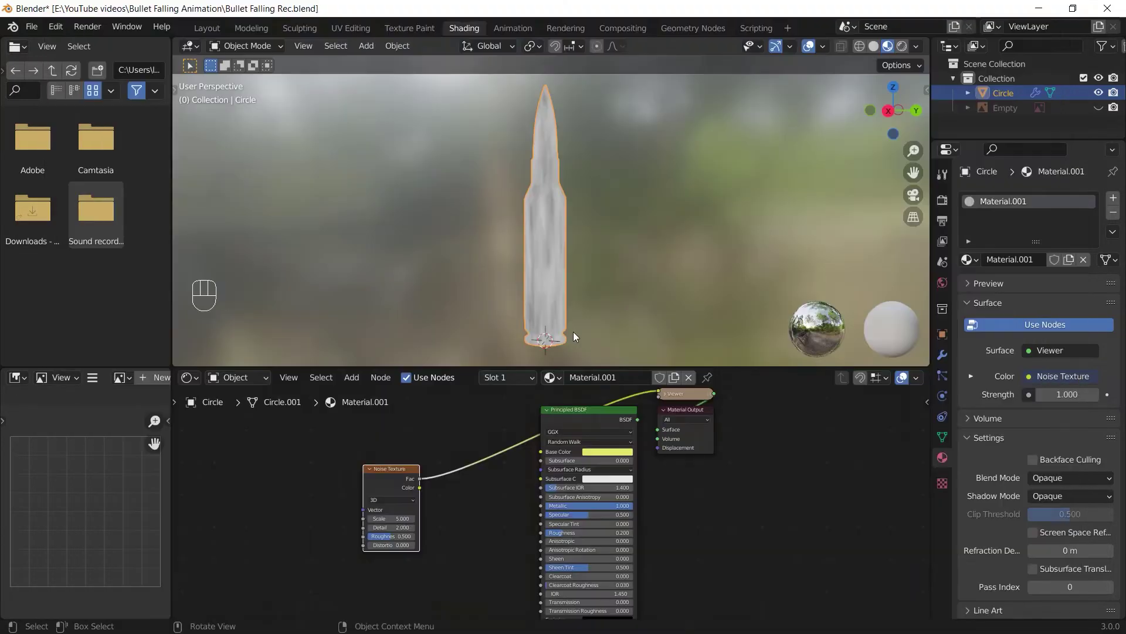
pyautogui.keyDown('ctrl'); pyautogui.moveTo(572, 332); pyautogui.dragTo(587, 301, button='middle'); pyautogui.keyUp('ctrl')
pyautogui.moveTo(520, 236); pyautogui.dragTo(540, 268, button='middle')
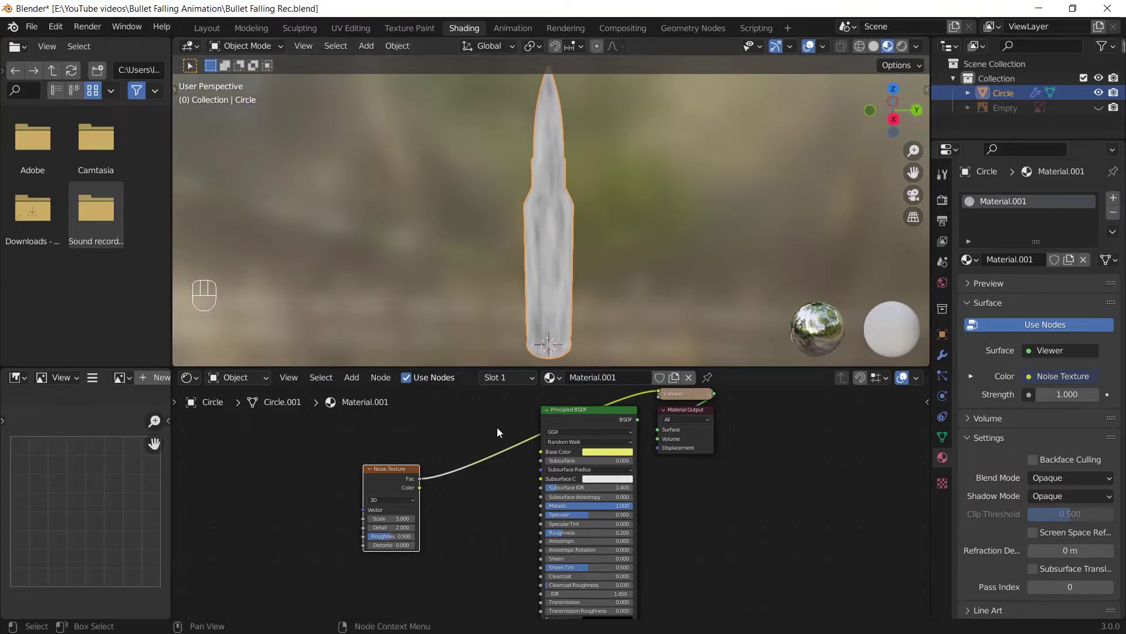
# Make room beside the Noise Texture node and insert a ColorRamp node on its link to the Viewer
pyautogui.moveTo(382, 476); pyautogui.dragTo(349, 477)
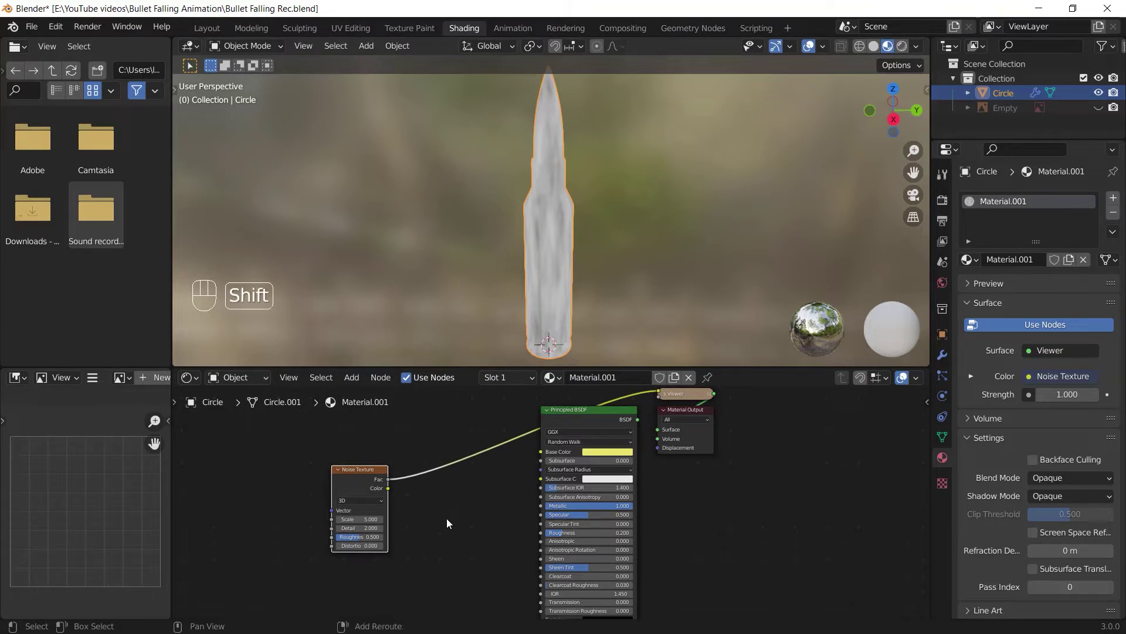
pyautogui.hotkey('shift', 'a')
pyautogui.click(407, 461)
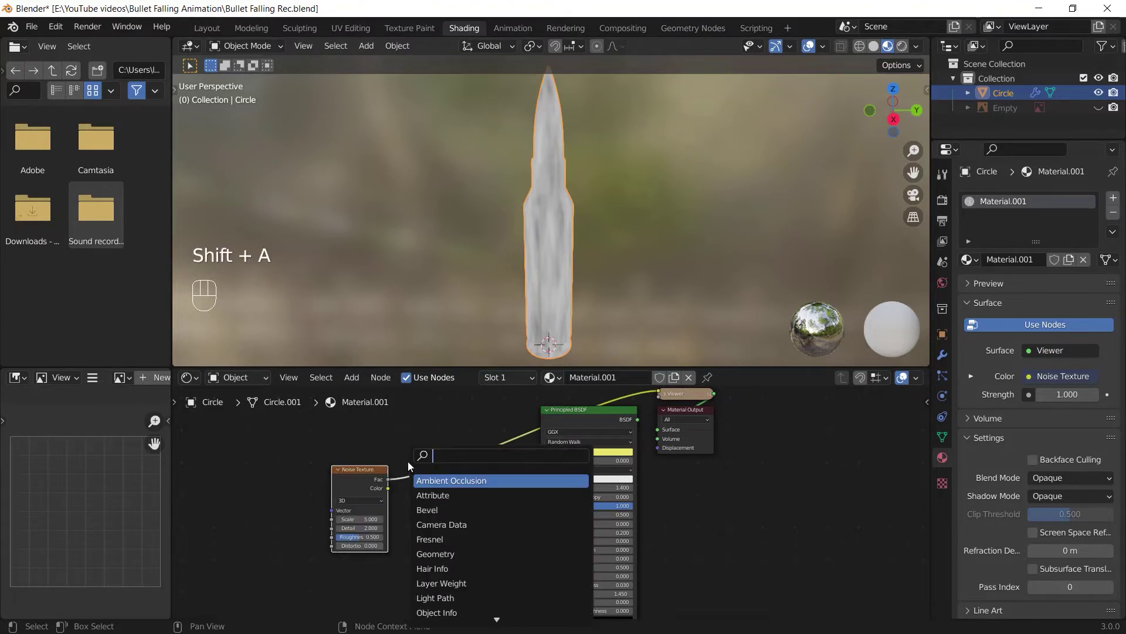
pyautogui.write('color ramp')
pyautogui.press('Return')
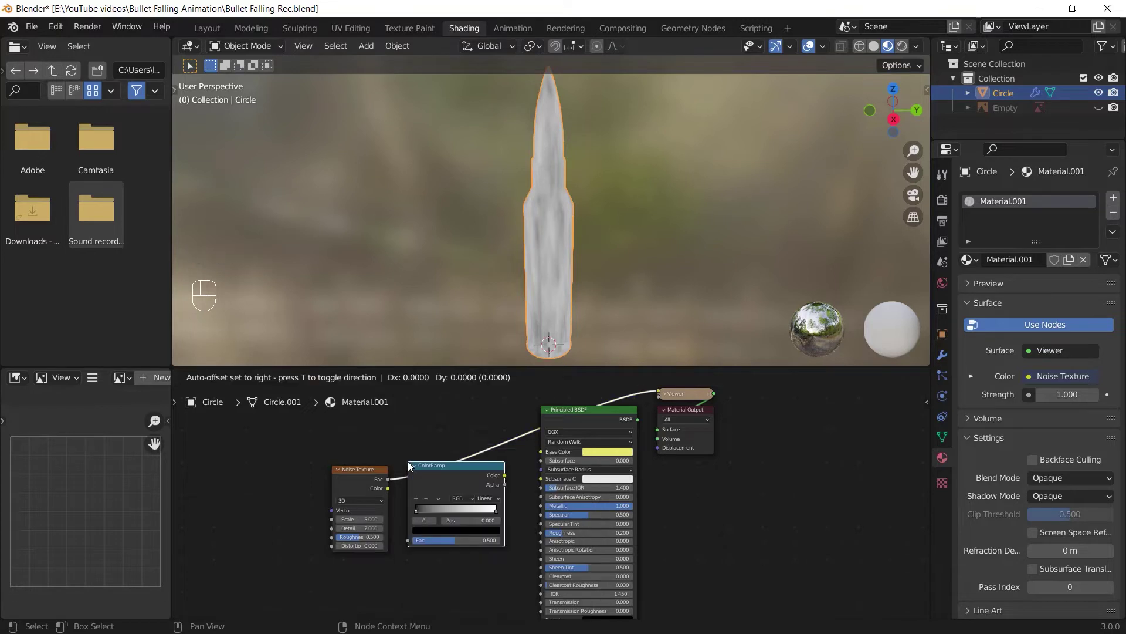
pyautogui.click(419, 442)
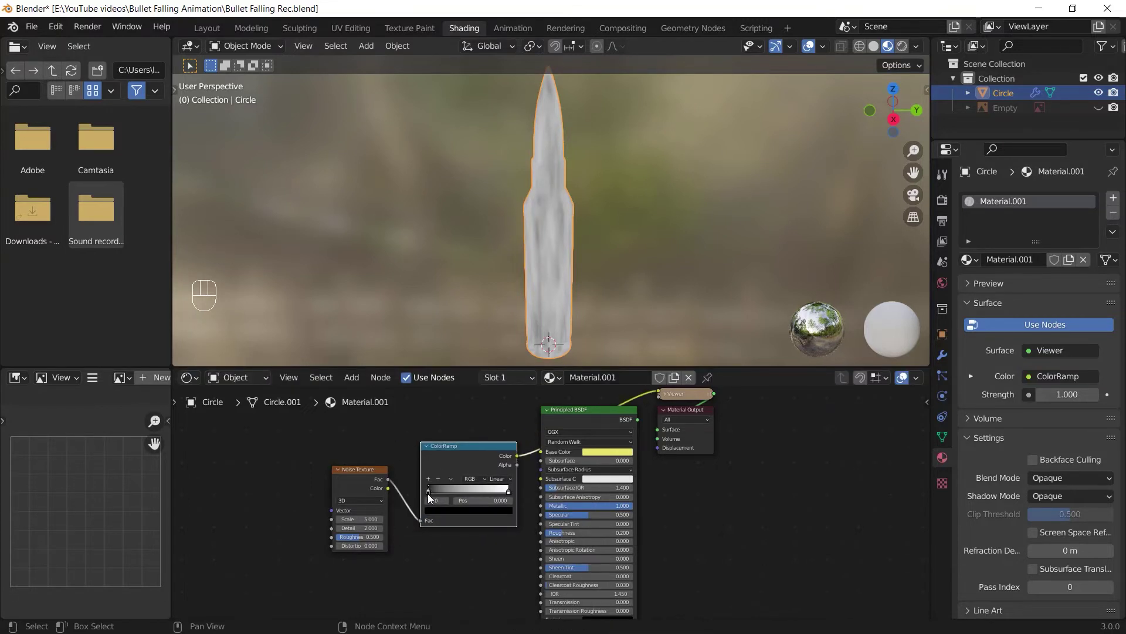
# Try narrowing the gap between the ColorRamp stops and colouring the white stop red, and undo these changes
pyautogui.moveTo(428, 494); pyautogui.dragTo(480, 500)
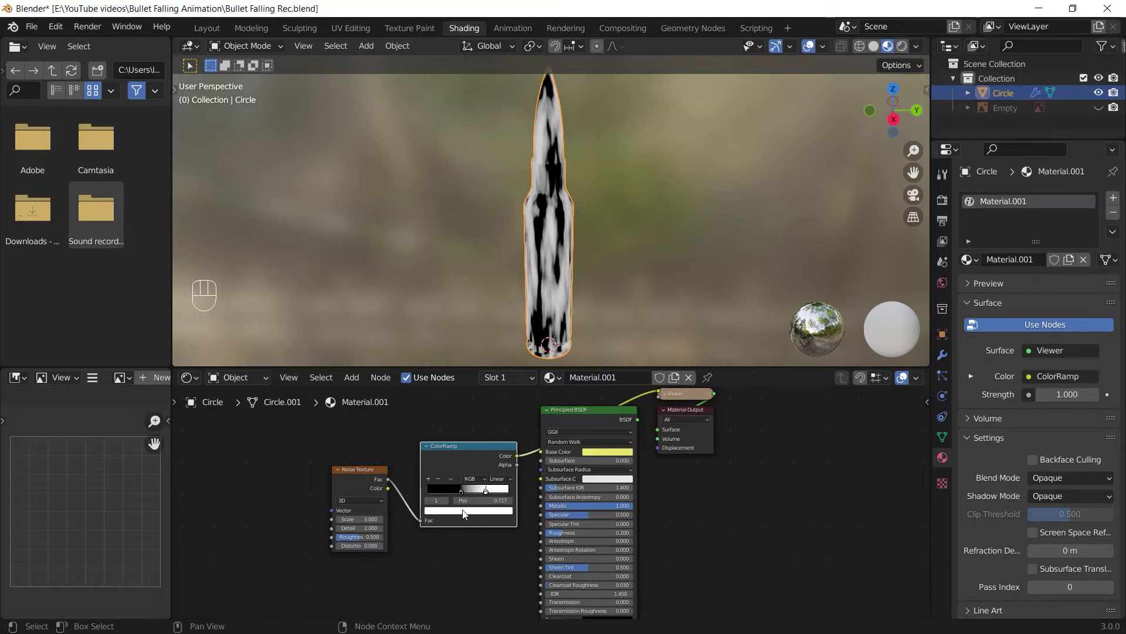
pyautogui.click(464, 511)
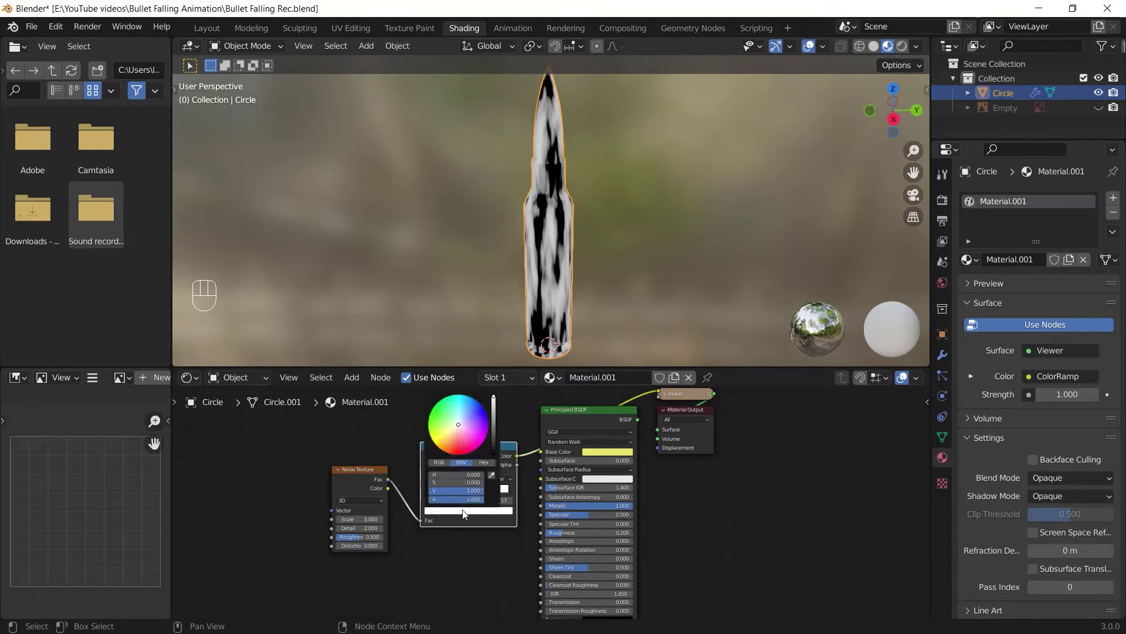
pyautogui.click(461, 442)
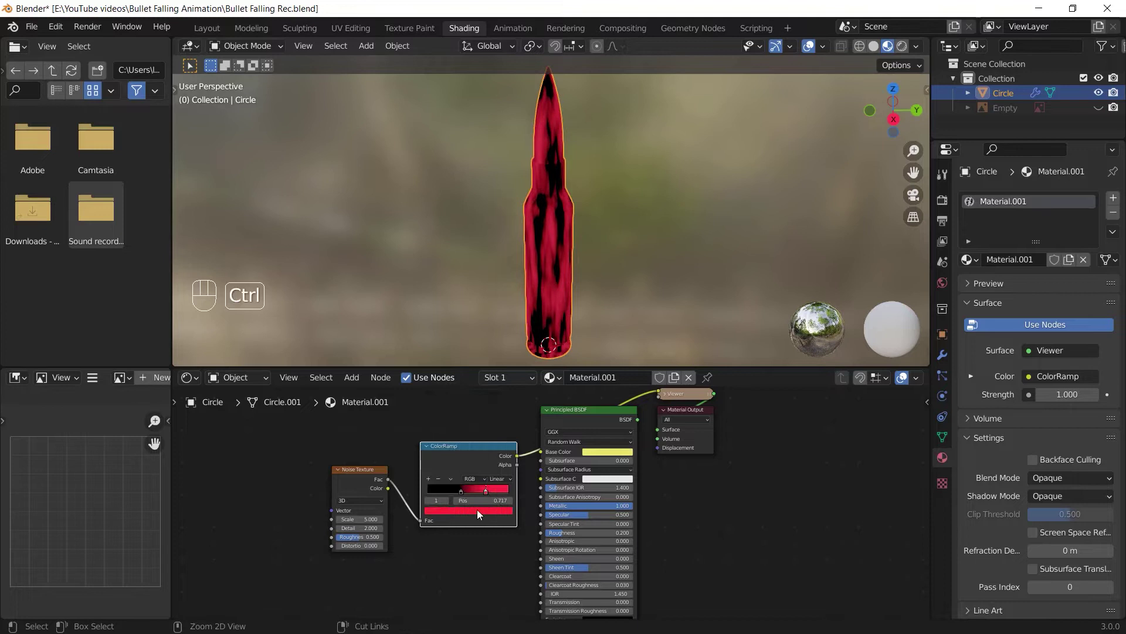
pyautogui.hotkey('ctrl', 'z')
pyautogui.hotkey('ctrl', 'z')
pyautogui.hotkey('ctrl', 'z')
pyautogui.hotkey('ctrl', 'z')
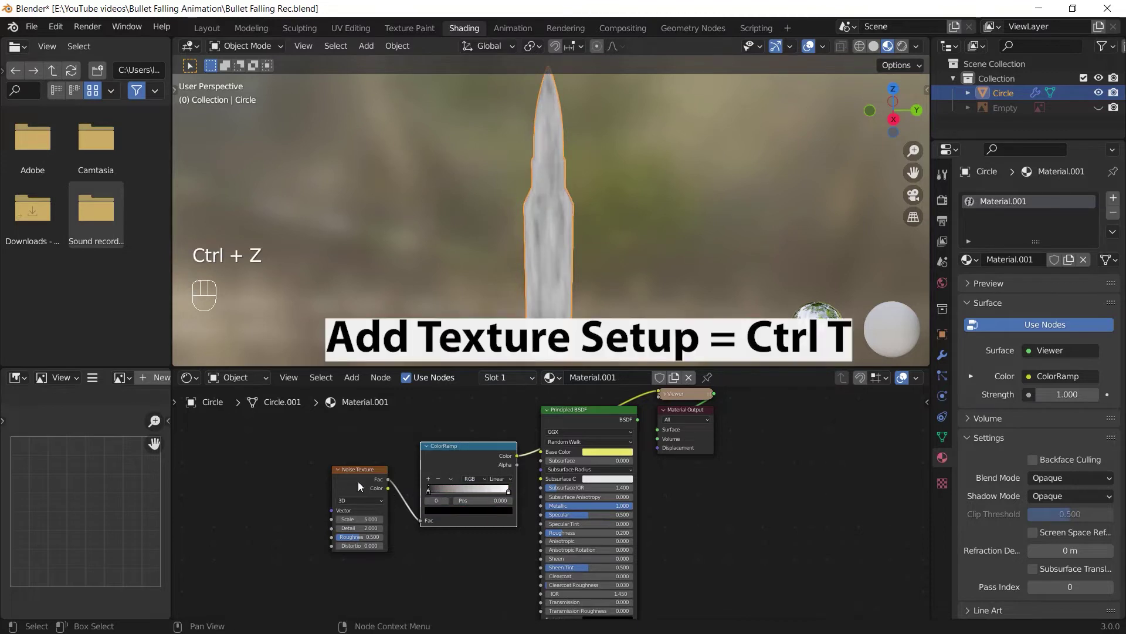
# Add Texture Coordinate and Mapping nodes to the Noise Texture, and feed the Mapping vector from the Object output
pyautogui.hotkey('ctrl', 't')
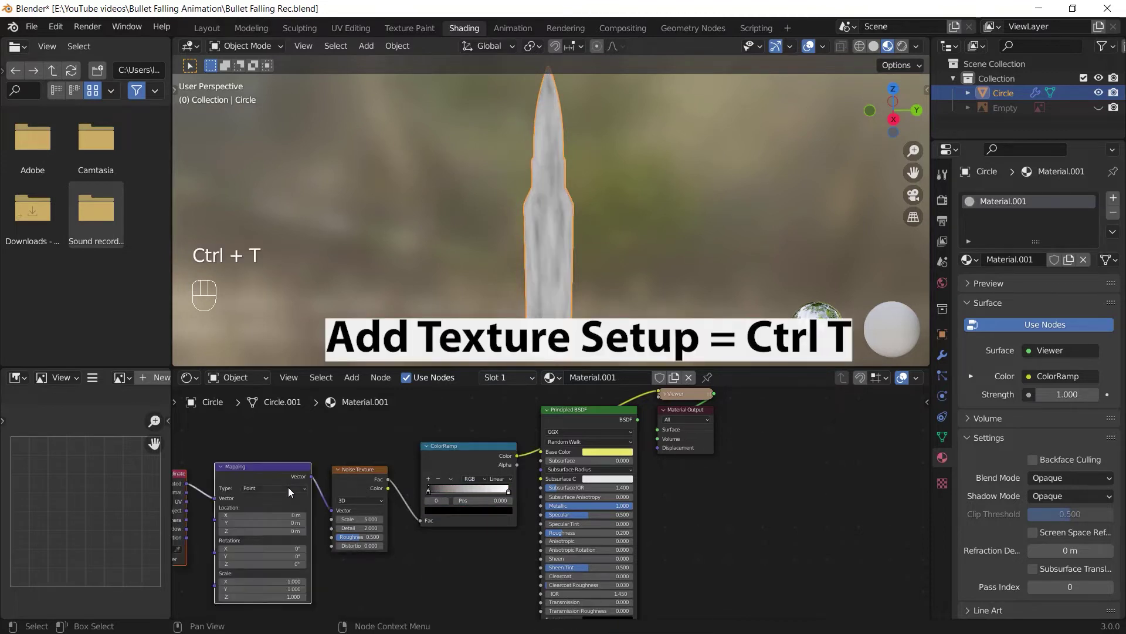
pyautogui.moveTo(288, 487); pyautogui.dragTo(494, 469, button='middle')
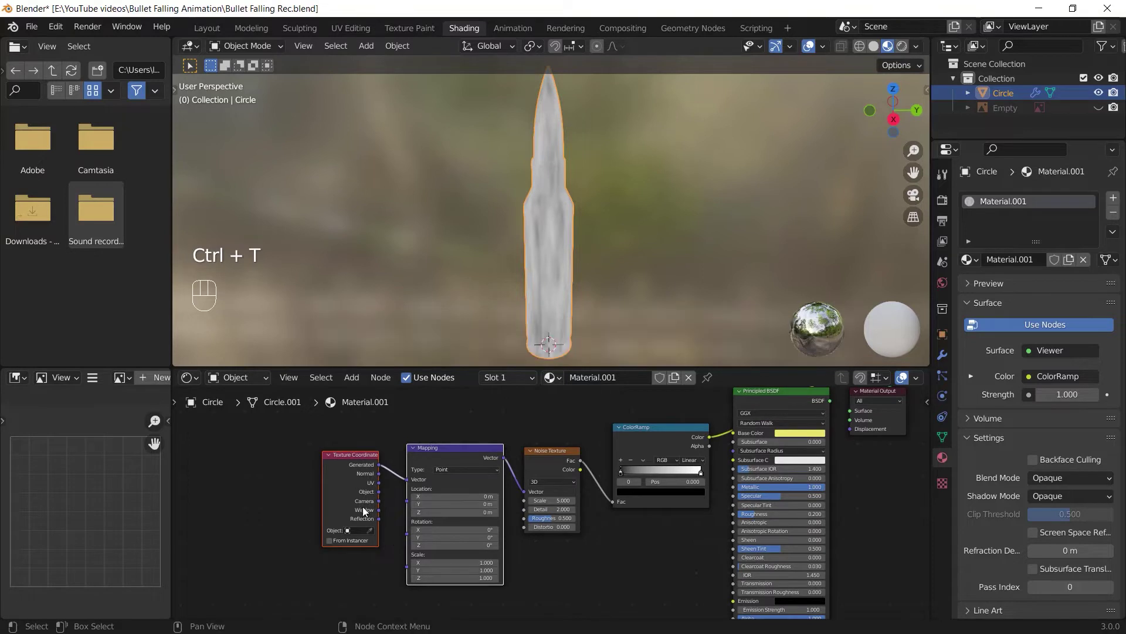
pyautogui.scroll(1, 393, 488)
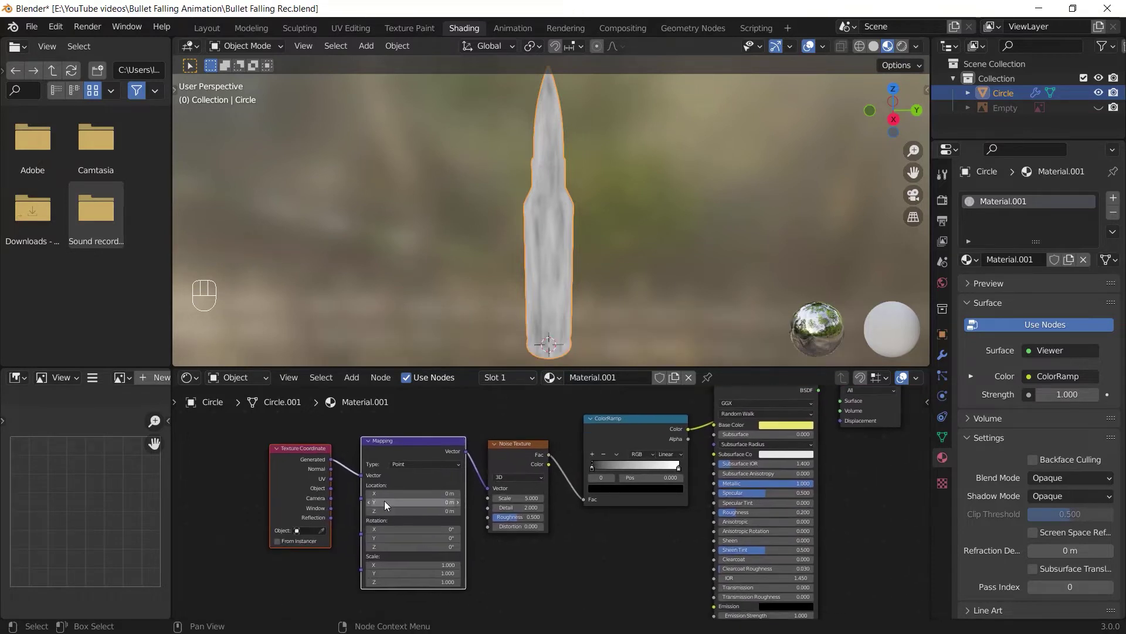
pyautogui.moveTo(332, 492); pyautogui.dragTo(361, 475)
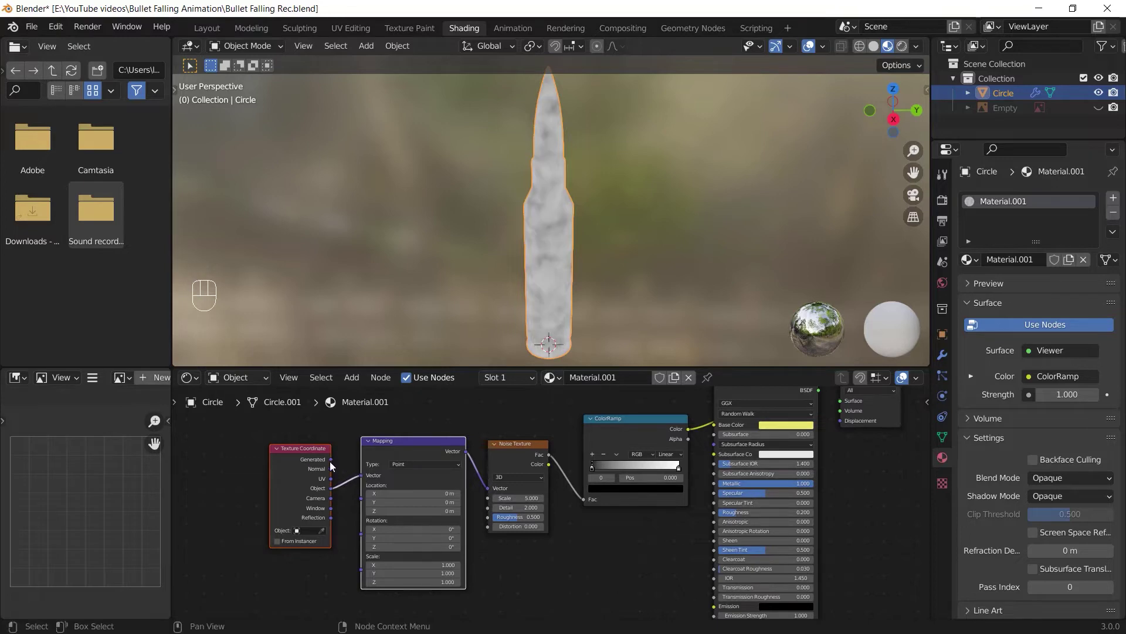
pyautogui.keyDown('ctrl'); pyautogui.moveTo(387, 542); pyautogui.dragTo(386, 523, button='middle'); pyautogui.keyUp('ctrl')
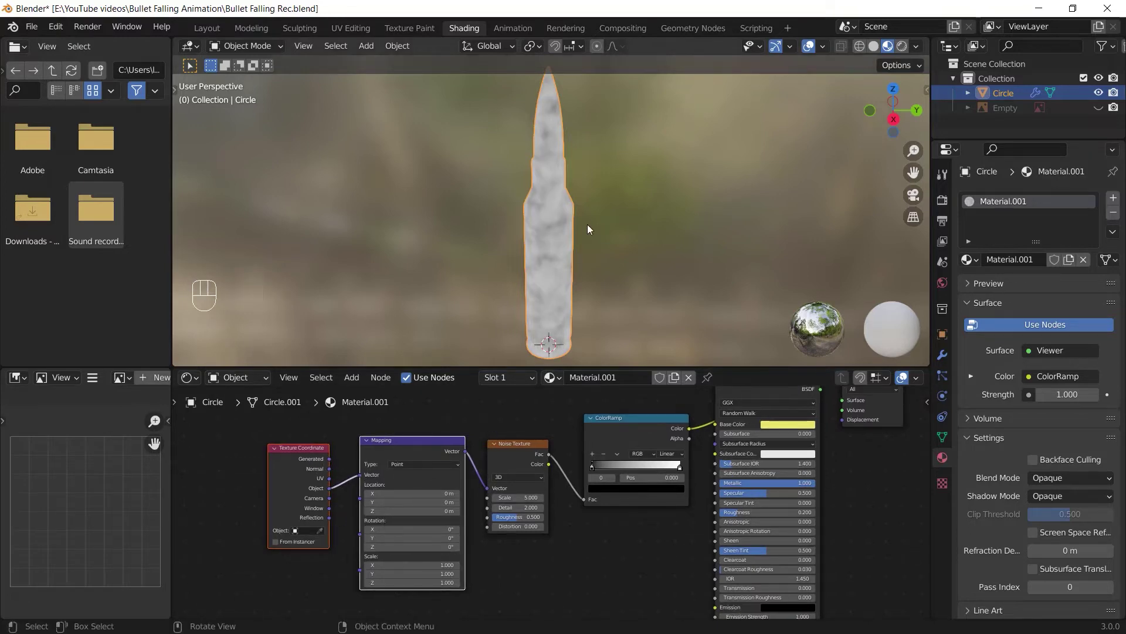
# Duplicate the bullet beside the original along the Y axis and shorten the copy along Z to compare the texture
pyautogui.moveTo(589, 229)
pyautogui.mouseDown(button='middle')
pyautogui.moveTo(548, 234)
pyautogui.moveTo(638, 216)
pyautogui.moveTo(584, 226)
pyautogui.mouseUp(button='middle')
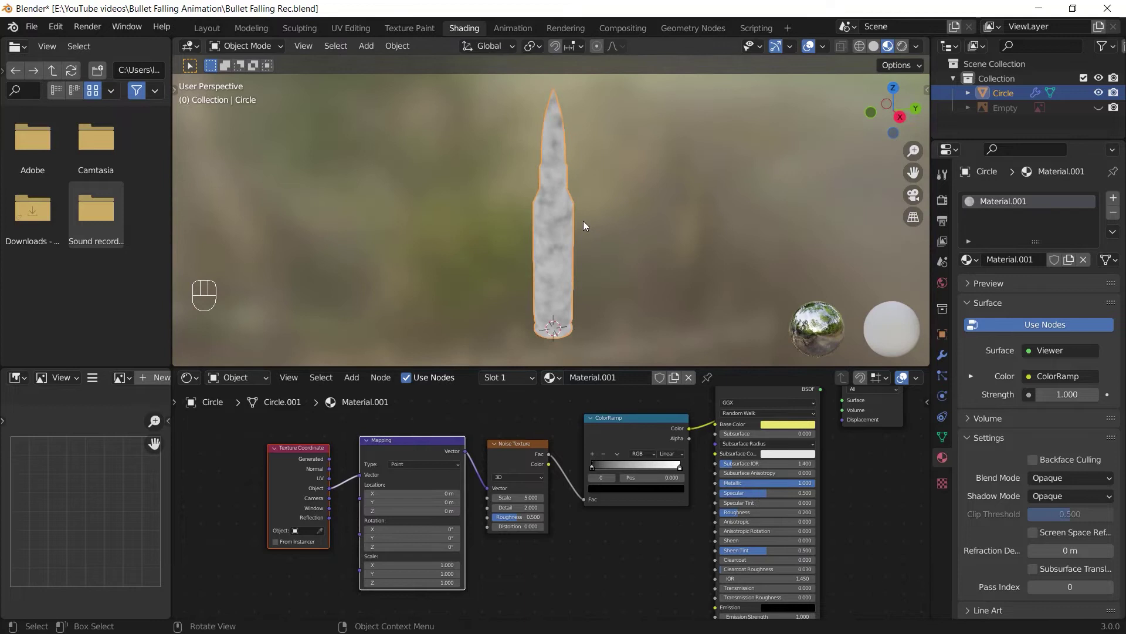
pyautogui.hotkey('shift', 'd')
pyautogui.press('y')
pyautogui.click(490, 265)
pyautogui.press('s')
pyautogui.press('z')
pyautogui.click(542, 276)
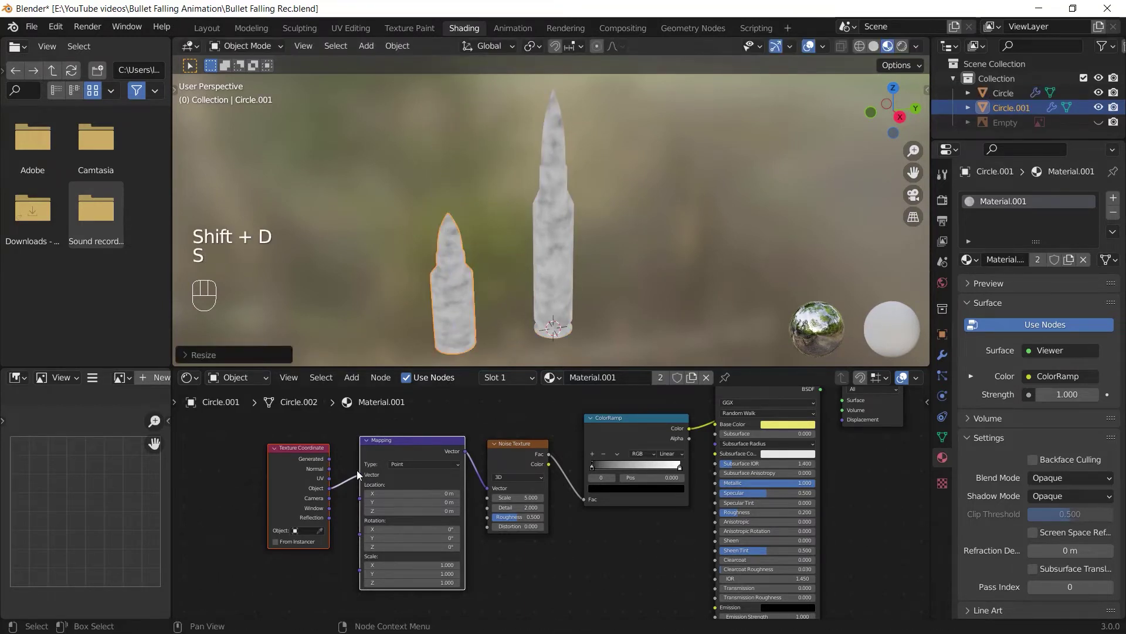
# Try a different coordinate link into the Mapping node, undo the test changes and delete the duplicate bullet, keeping the original selected
pyautogui.moveTo(329, 478); pyautogui.dragTo(359, 474)
pyautogui.hotkey('ctrl', 'z')
pyautogui.hotkey('ctrl', 'z')
pyautogui.hotkey('ctrl', 'z')
pyautogui.press('Delete')
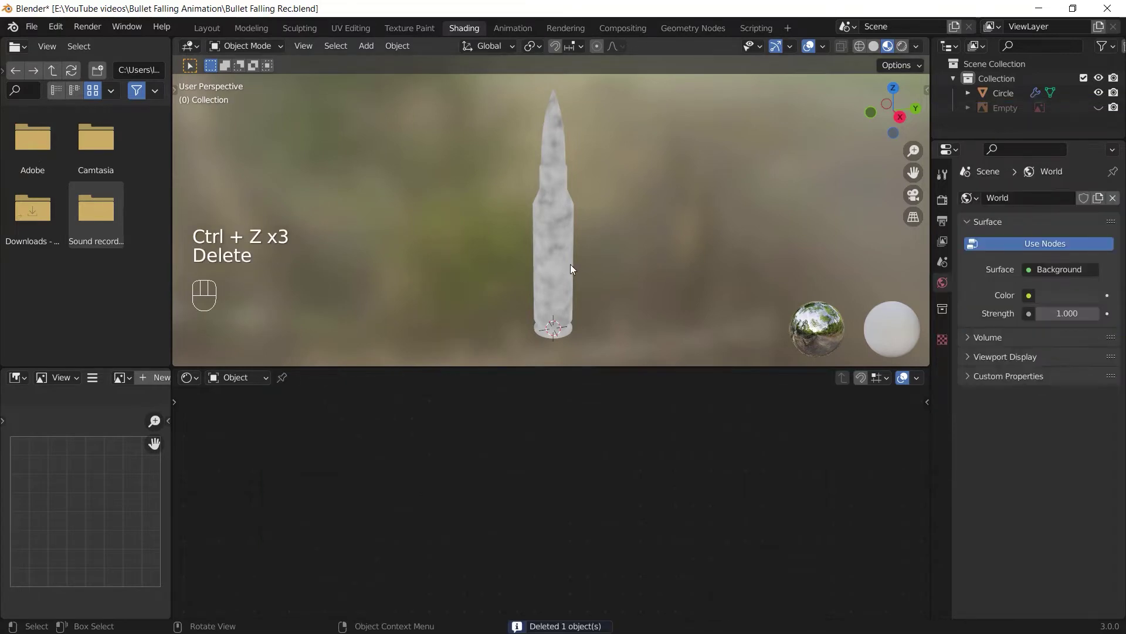
pyautogui.click(572, 268)
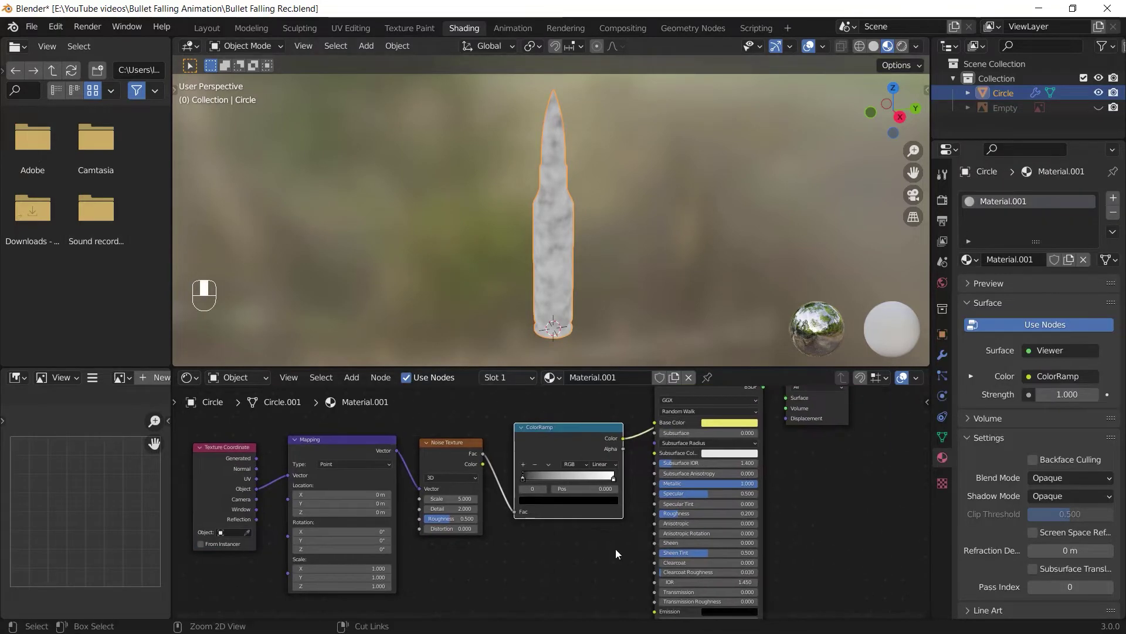
# Tighten the ColorRamp contrast by placing the black stop at 0.453 and the white stop at 0.533
pyautogui.scroll(2, 522, 468)
pyautogui.moveTo(547, 468); pyautogui.dragTo(572, 468)
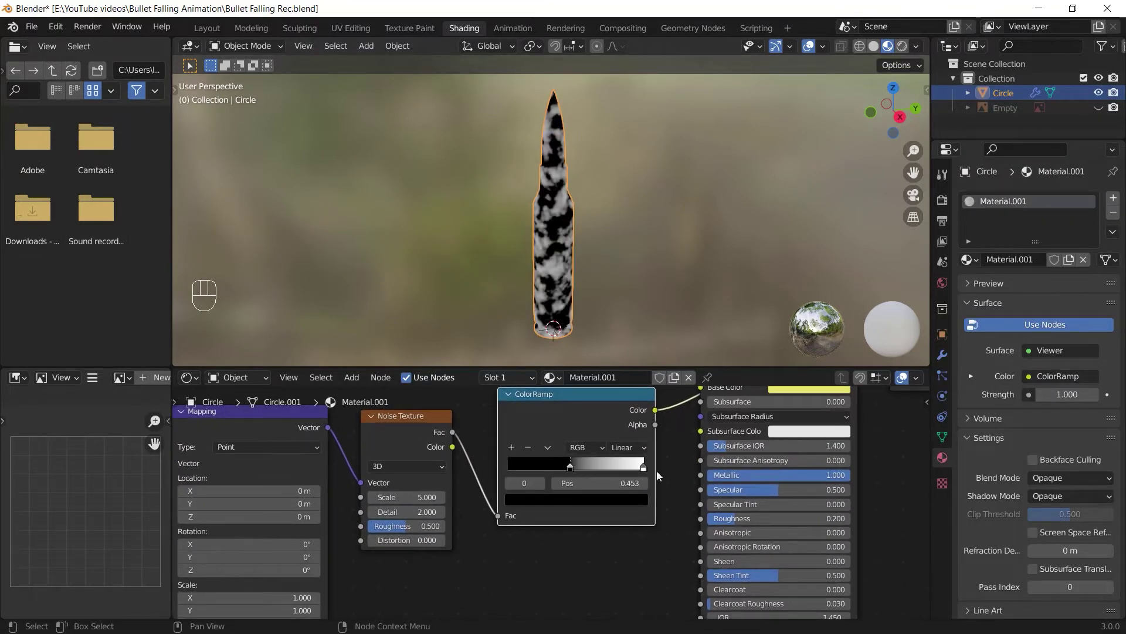
pyautogui.moveTo(645, 467); pyautogui.dragTo(576, 474)
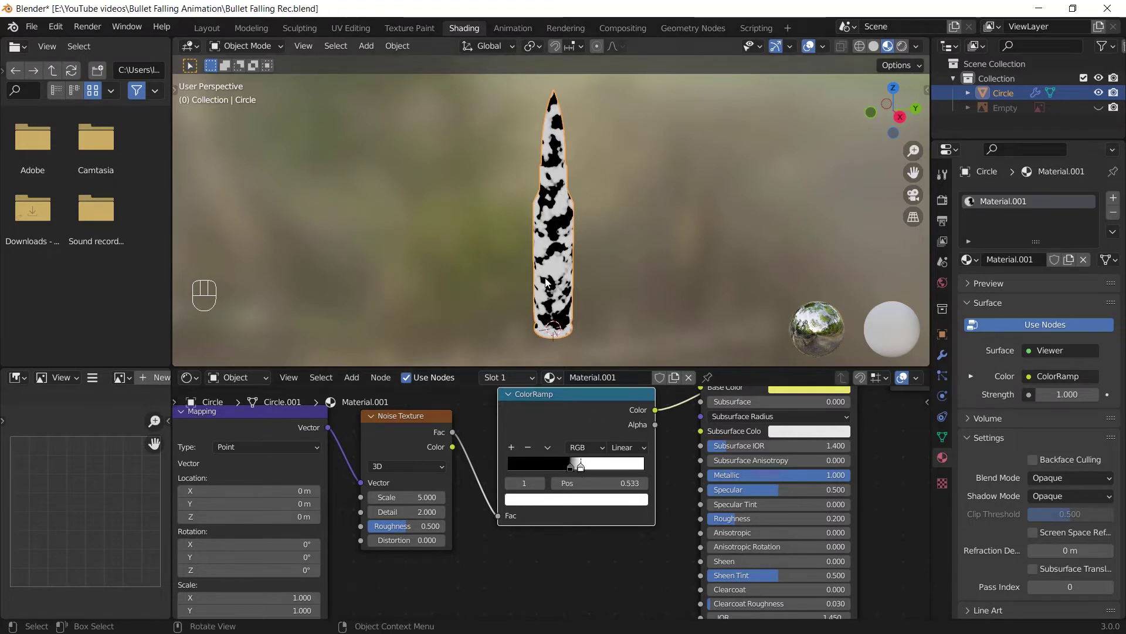
# Preview the Principled BSDF on the bullet again and connect the ColorRamp's Color output to its Roughness input
pyautogui.moveTo(674, 450); pyautogui.dragTo(545, 533, button='middle')
pyautogui.scroll(-1, 547, 531)
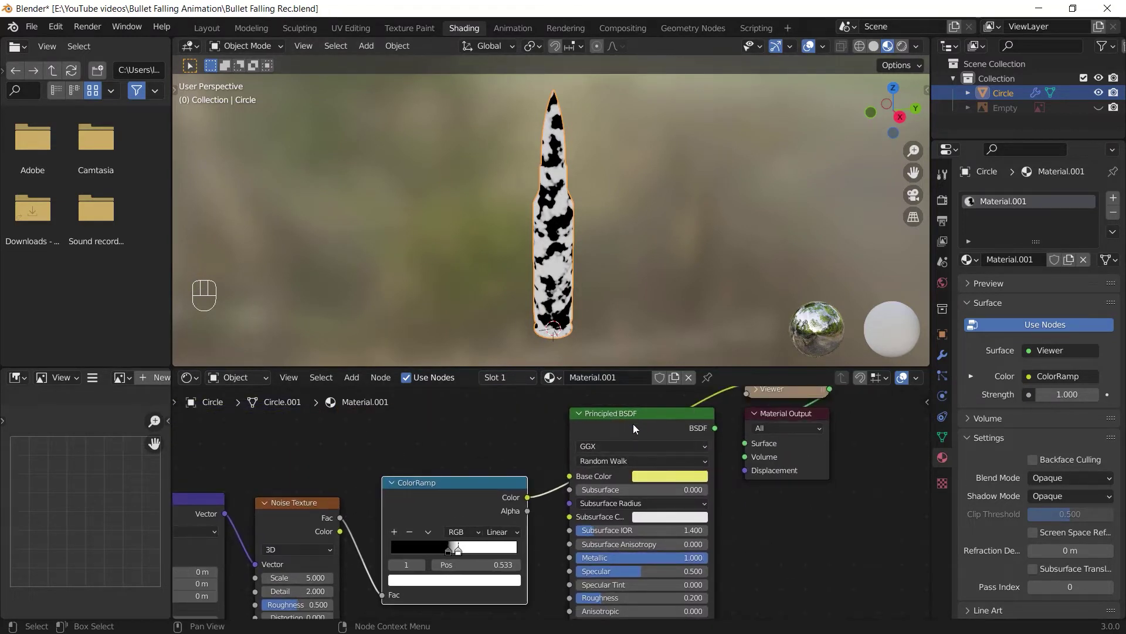
pyautogui.keyDown('ctrl'); pyautogui.keyDown('shift'); pyautogui.click(650, 431); pyautogui.keyUp('shift'); pyautogui.keyUp('ctrl')
pyautogui.moveTo(495, 488); pyautogui.dragTo(599, 395, button='middle')
pyautogui.moveTo(599, 396); pyautogui.dragTo(585, 409)
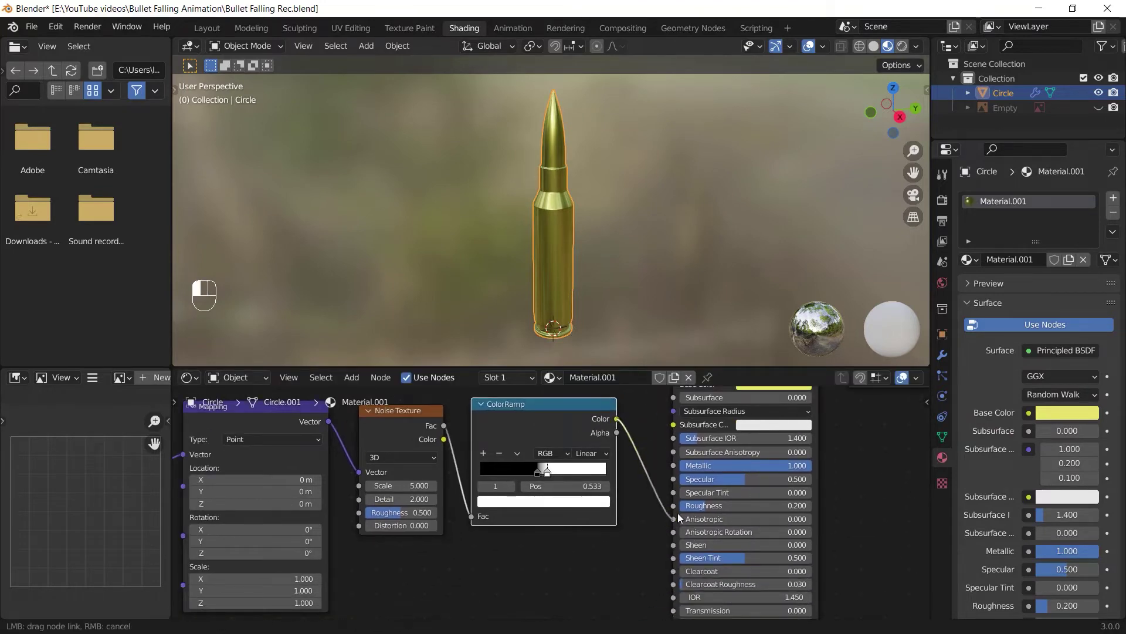
pyautogui.moveTo(677, 512); pyautogui.dragTo(678, 505)
pyautogui.moveTo(537, 270); pyautogui.dragTo(587, 308, button='middle')
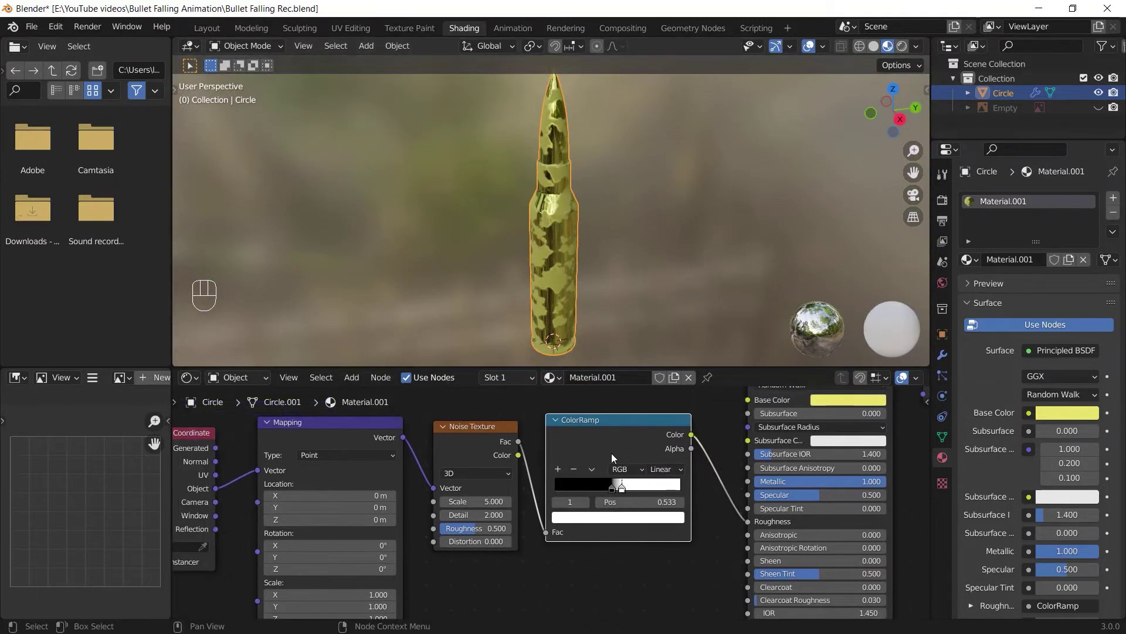
# Check the HSV value of the ColorRamp's white stop and select the black stop to compare its colour
pyautogui.click(634, 521)
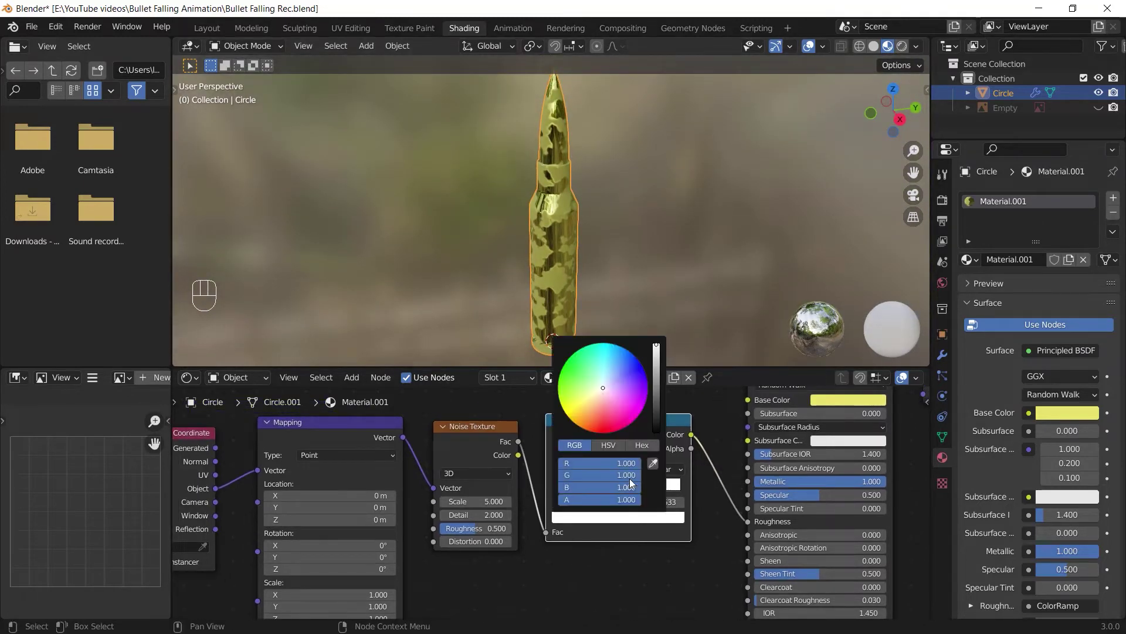
pyautogui.click(602, 445)
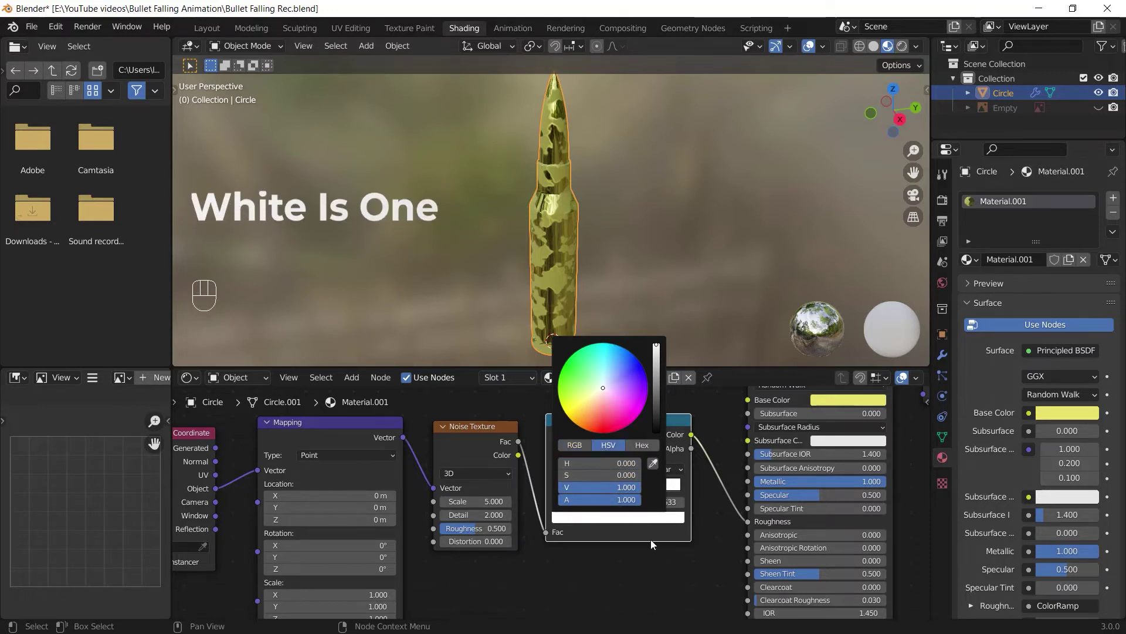
pyautogui.click(612, 488)
pyautogui.click(614, 515)
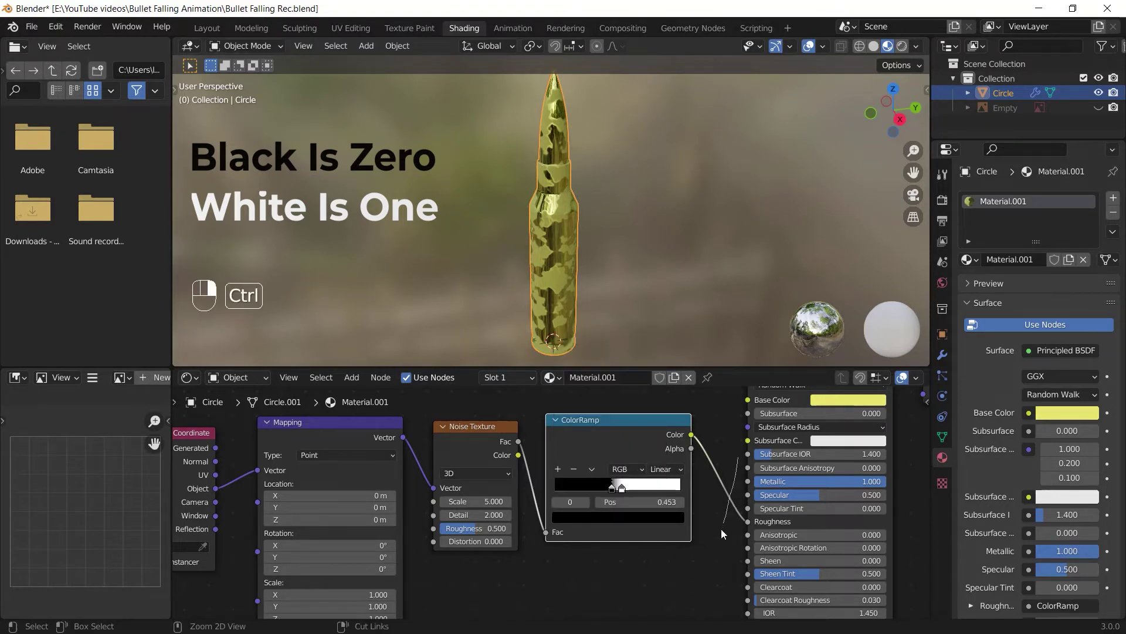
# Cut the ColorRamp link to test a Roughness of 1.000, undo that value and reconnect the ColorRamp's Color to Roughness
pyautogui.keyDown('ctrl'); pyautogui.moveTo(720, 528); pyautogui.dragTo(736, 475, button='right'); pyautogui.keyUp('ctrl')
pyautogui.moveTo(774, 522); pyautogui.dragTo(684, 515, button='middle')
pyautogui.moveTo(685, 515); pyautogui.dragTo(793, 514)
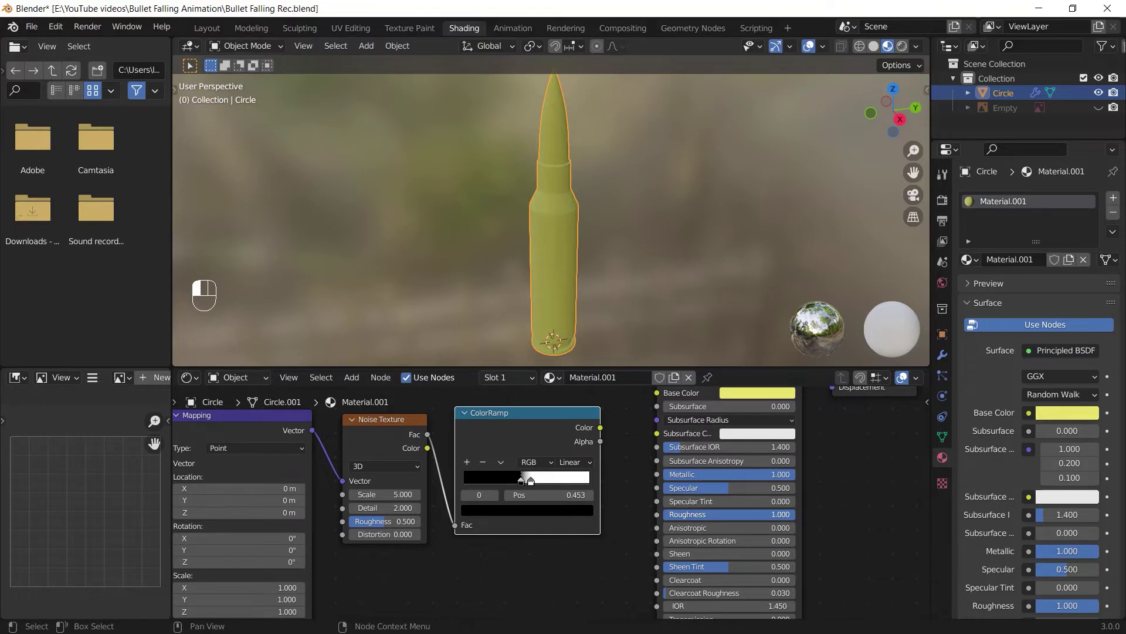
pyautogui.hotkey('ctrl', 'z')
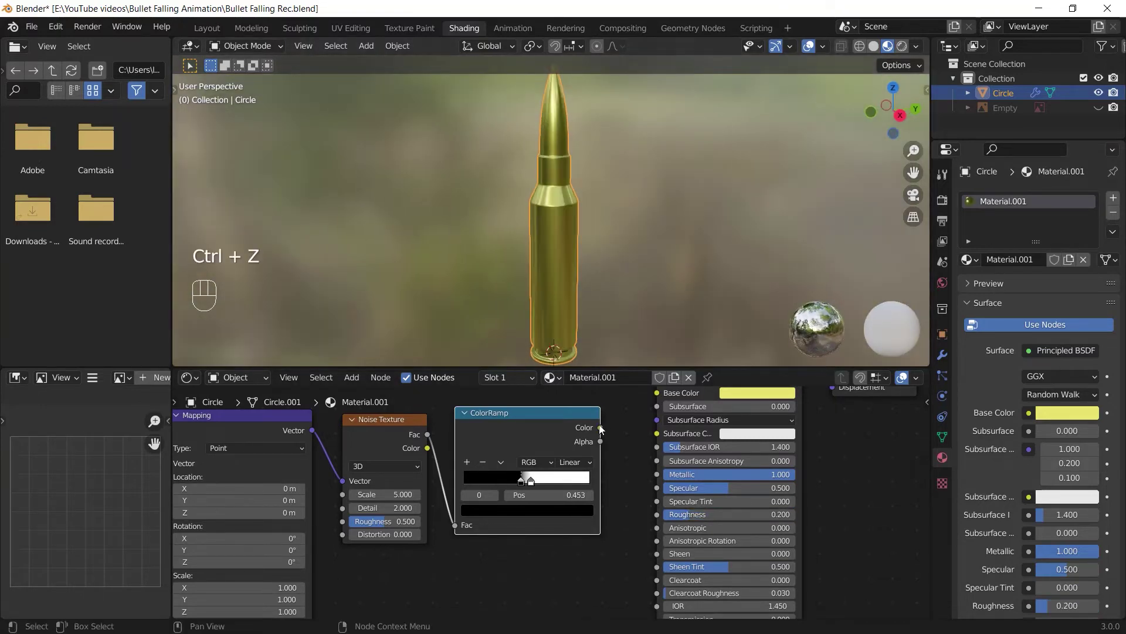
pyautogui.moveTo(599, 427); pyautogui.dragTo(653, 511)
# Compare the ColorRamp's black-and-white preview with the full Principled BSDF shading on the bullet
pyautogui.keyDown('ctrl'); pyautogui.keyDown('shift'); pyautogui.click(592, 424); pyautogui.keyUp('shift'); pyautogui.keyUp('ctrl')
pyautogui.moveTo(618, 420); pyautogui.dragTo(549, 481, button='middle')
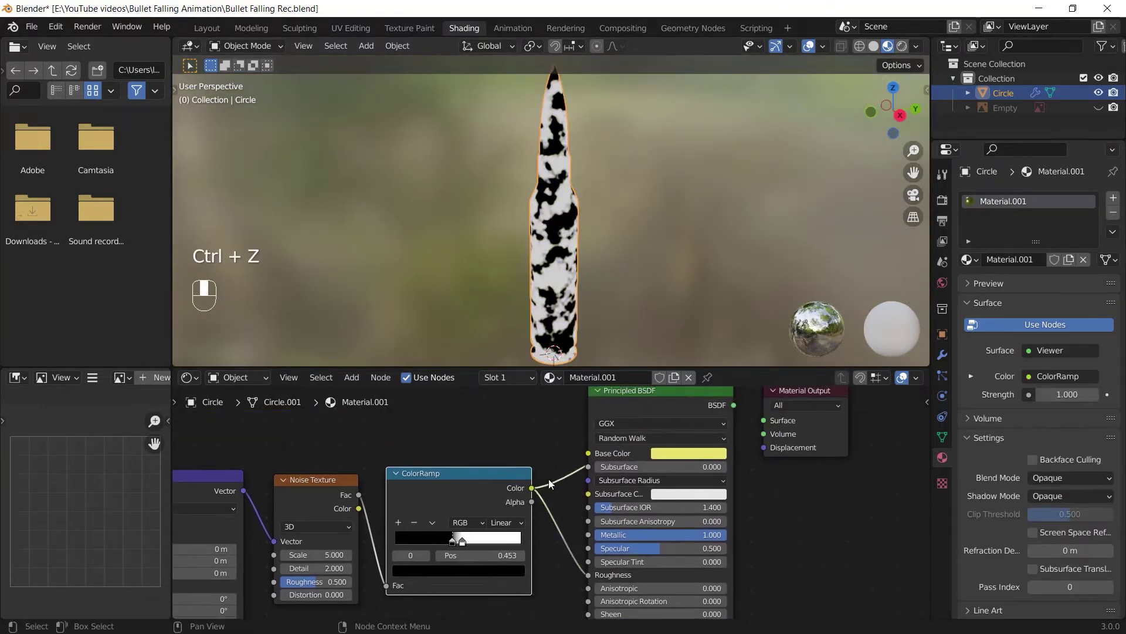
pyautogui.keyDown('ctrl'); pyautogui.keyDown('shift'); pyautogui.click(622, 407); pyautogui.keyUp('shift'); pyautogui.keyUp('ctrl')
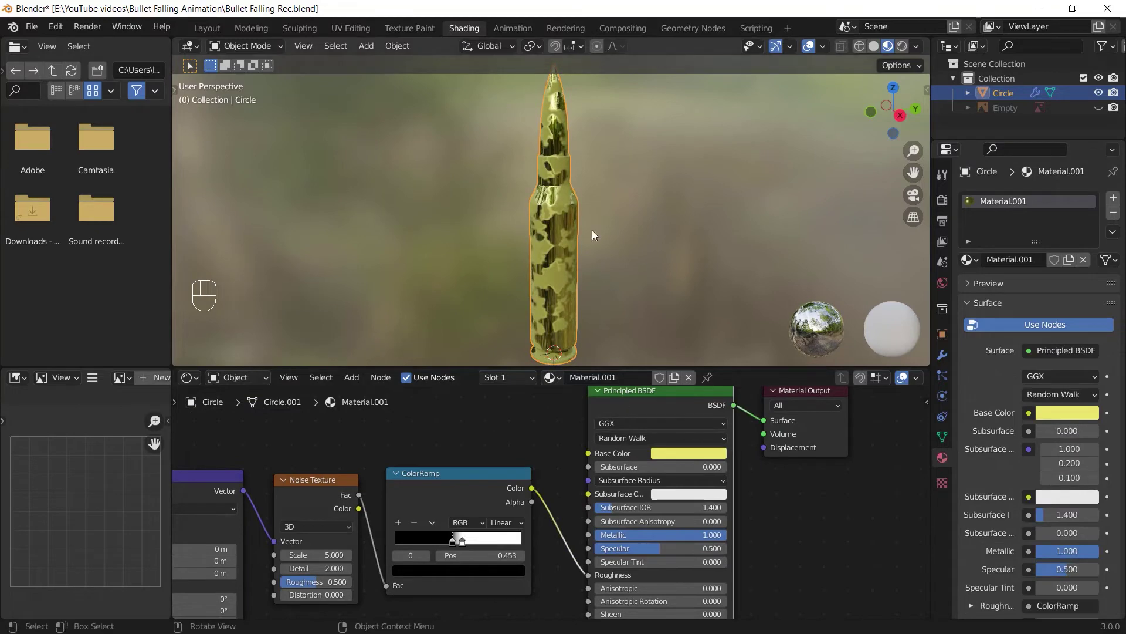
pyautogui.keyDown('ctrl'); pyautogui.keyDown('shift'); pyautogui.click(481, 491); pyautogui.keyUp('shift'); pyautogui.keyUp('ctrl')
pyautogui.keyDown('ctrl'); pyautogui.keyDown('shift'); pyautogui.click(621, 403); pyautogui.keyUp('shift'); pyautogui.keyUp('ctrl')
pyautogui.moveTo(560, 341); pyautogui.dragTo(584, 300, button='middle')
# Soften the roughness transition by moving the ColorRamp's white stop to position 1.000
pyautogui.moveTo(502, 575); pyautogui.dragTo(567, 515, button='middle')
pyautogui.moveTo(515, 479); pyautogui.dragTo(540, 505, button='middle')
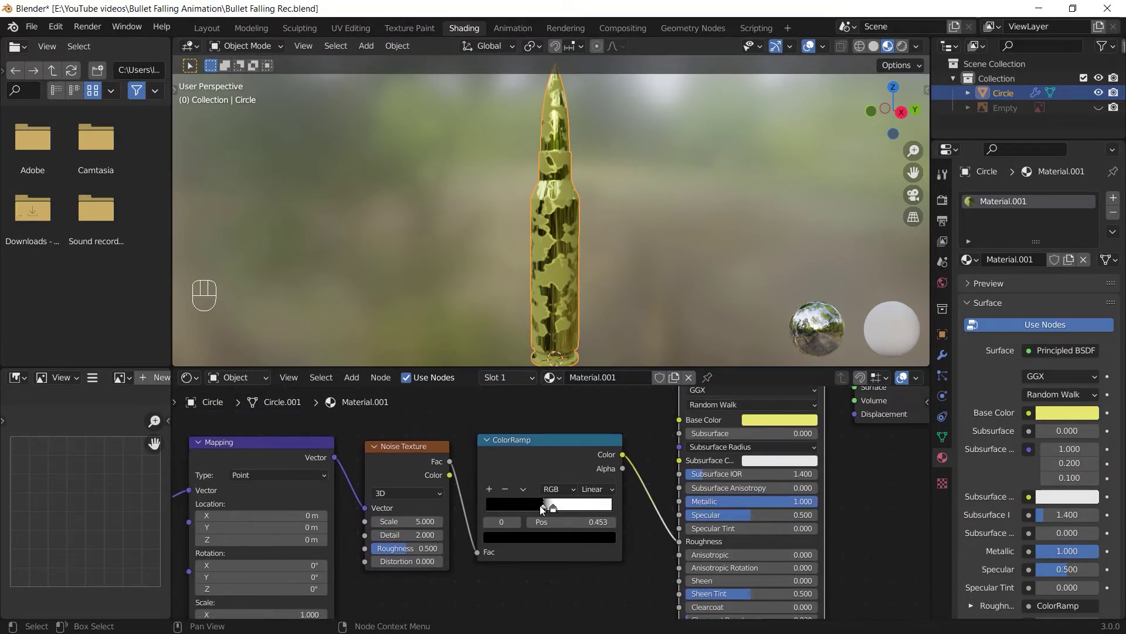
pyautogui.moveTo(553, 507); pyautogui.dragTo(632, 518)
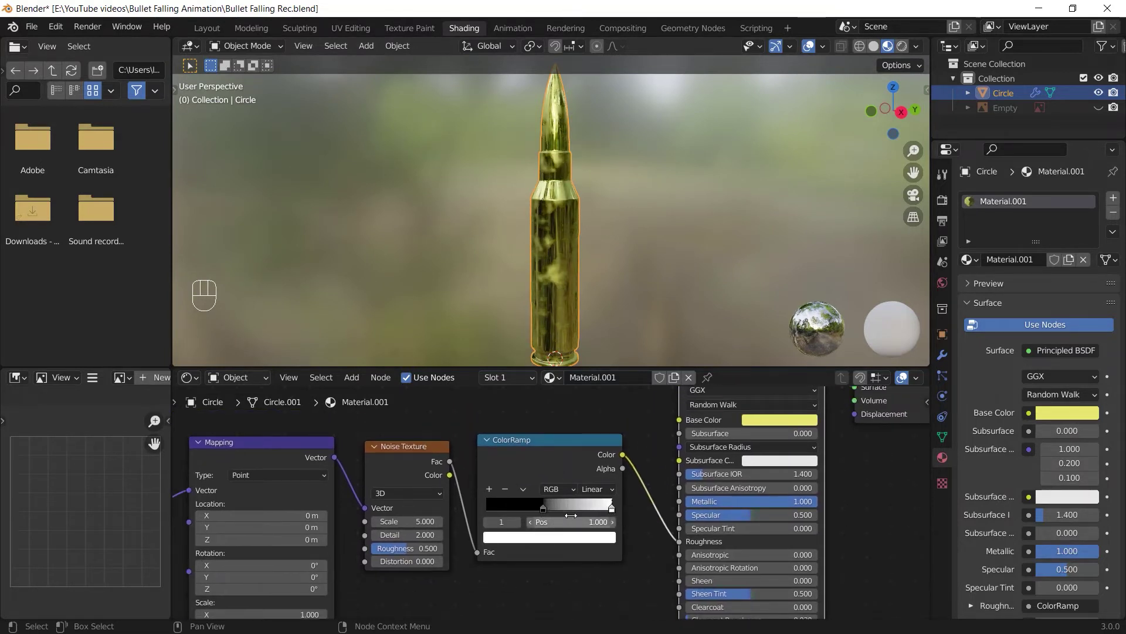
# Lower the R, G and B values of the ColorRamp's white stop equally to make it light grey
pyautogui.click(559, 538)
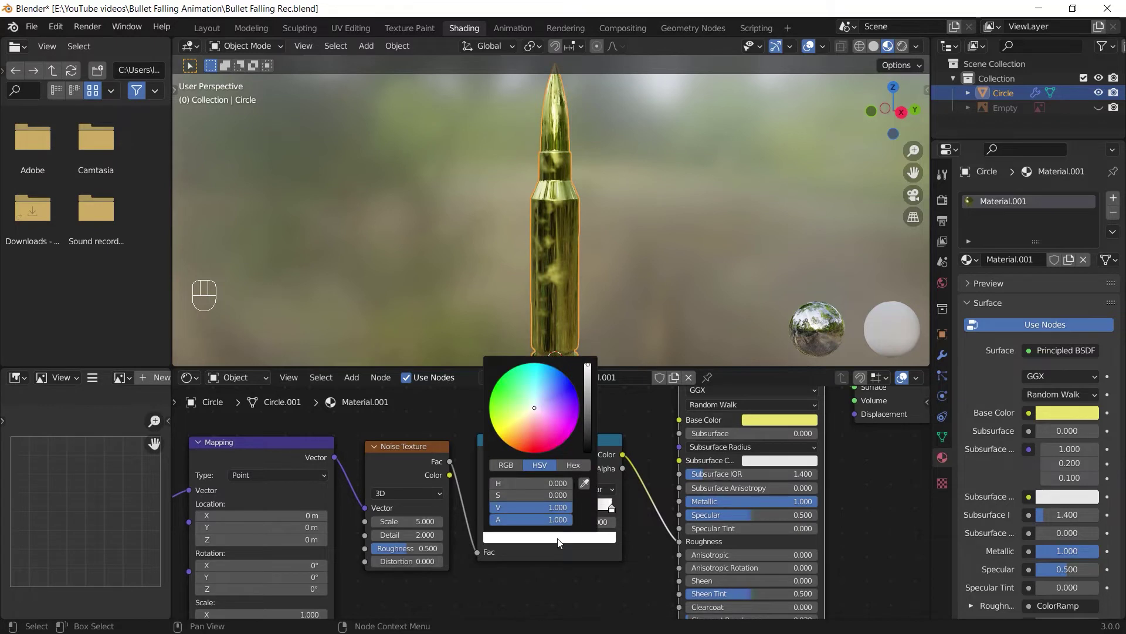
pyautogui.click(506, 465)
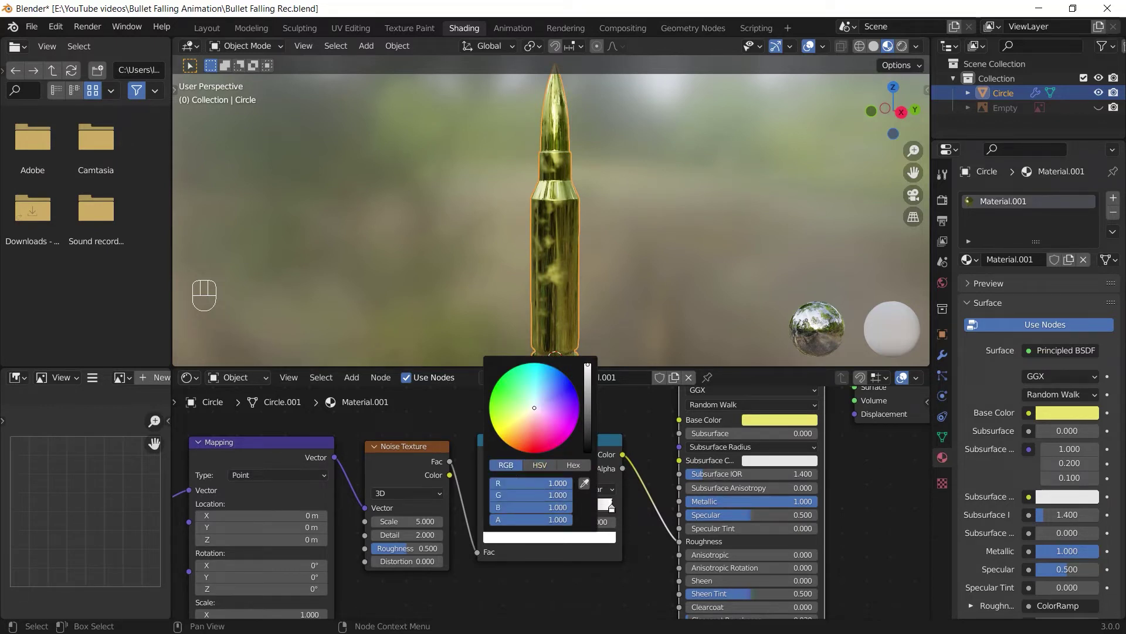
pyautogui.moveTo(524, 483); pyautogui.dragTo(524, 507)
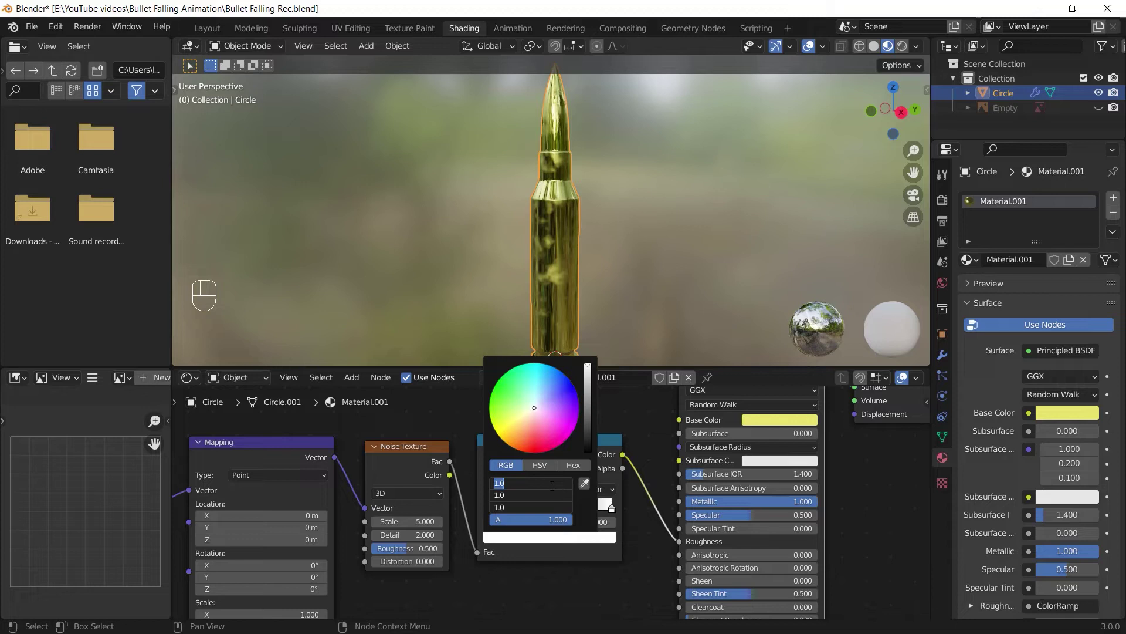
pyautogui.write('5')
pyautogui.press('Return')
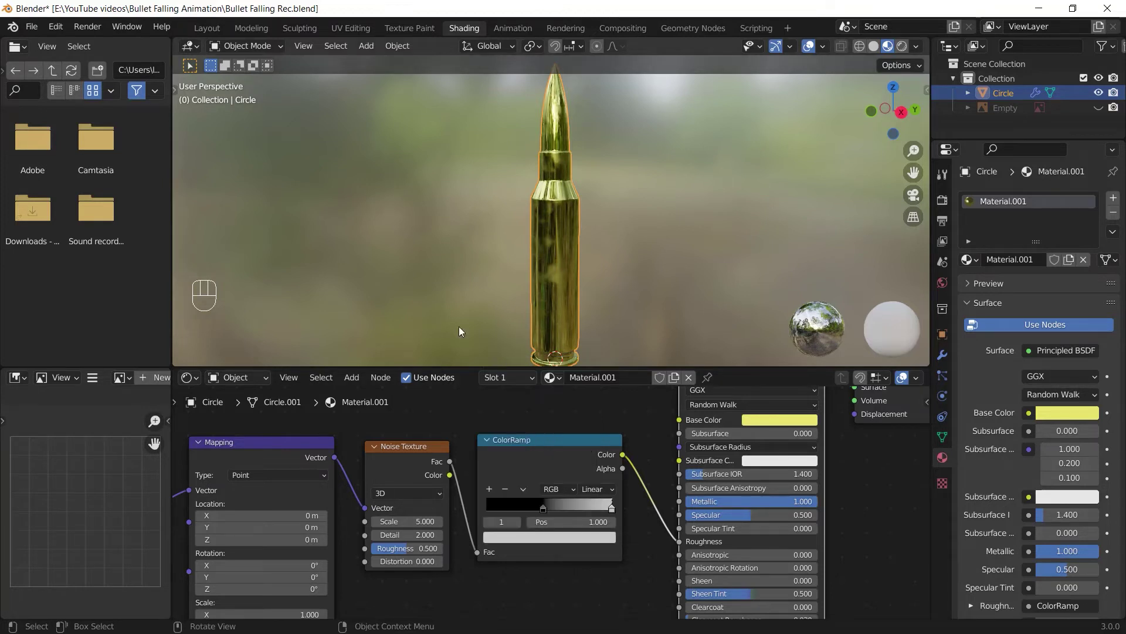
# Set the R, G and B values of the ColorRamp's black stop to 0.200
pyautogui.click(544, 508)
pyautogui.click(544, 535)
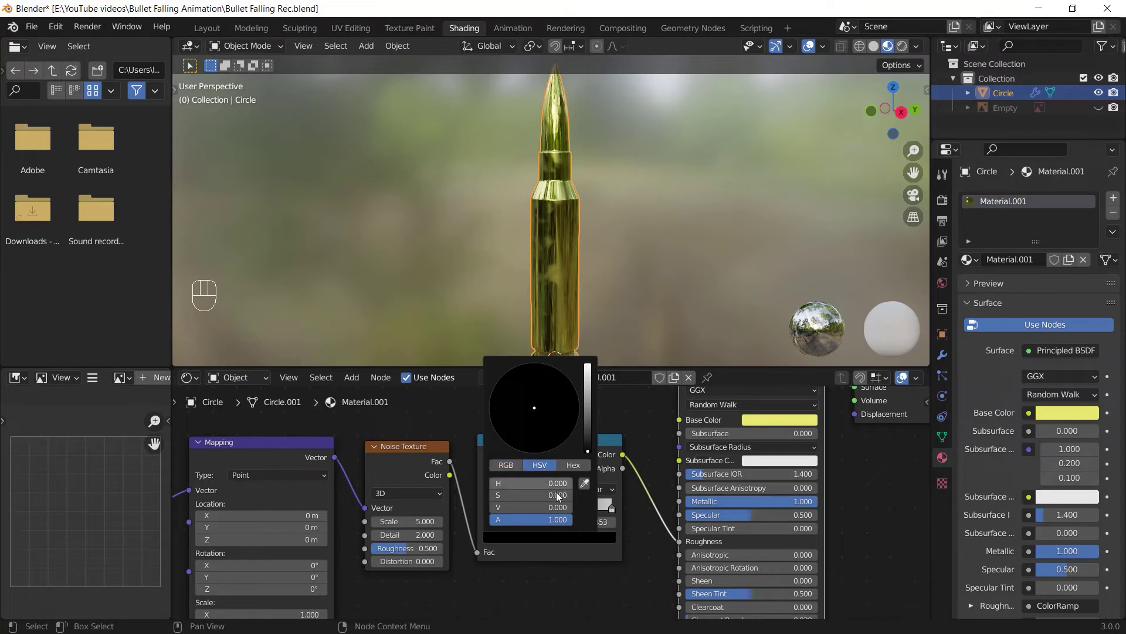
pyautogui.moveTo(505, 503)
pyautogui.mouseDown()
pyautogui.moveTo(571, 505)
pyautogui.moveTo(499, 505)
pyautogui.mouseUp()
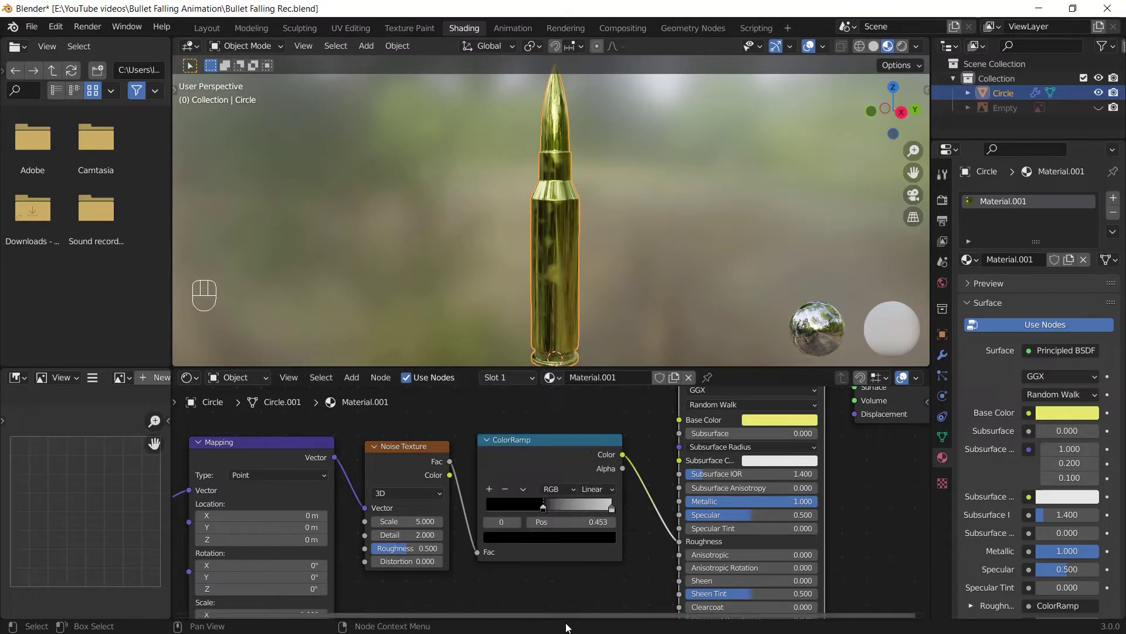
pyautogui.moveTo(542, 219)
pyautogui.mouseDown(button='middle')
pyautogui.moveTo(594, 217)
pyautogui.moveTo(550, 208)
pyautogui.mouseUp(button='middle')
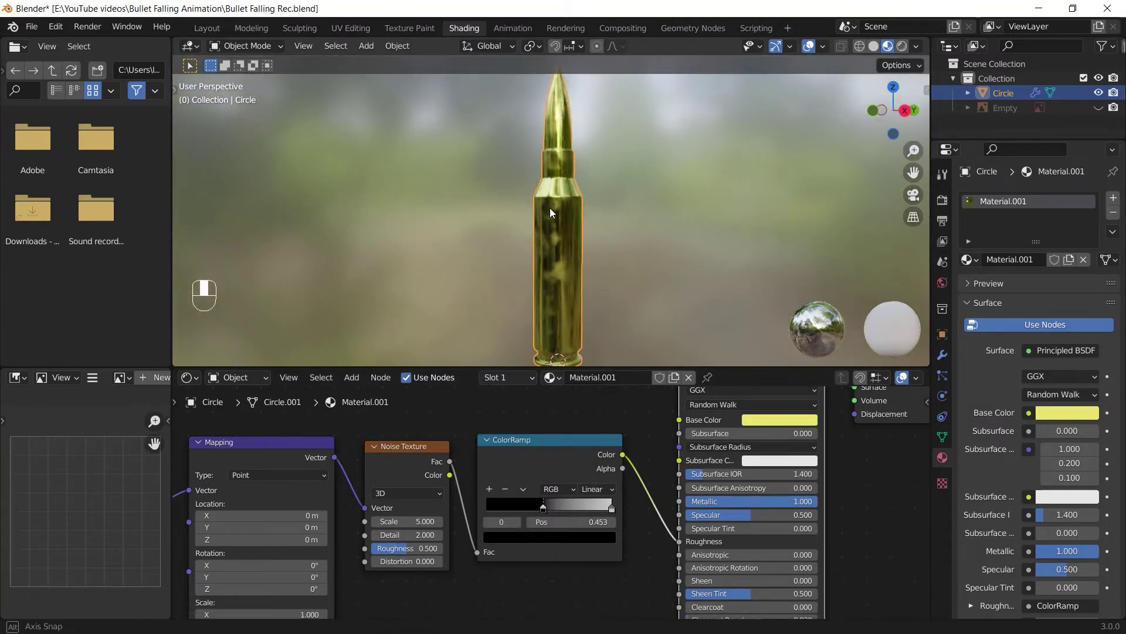
pyautogui.click(543, 536)
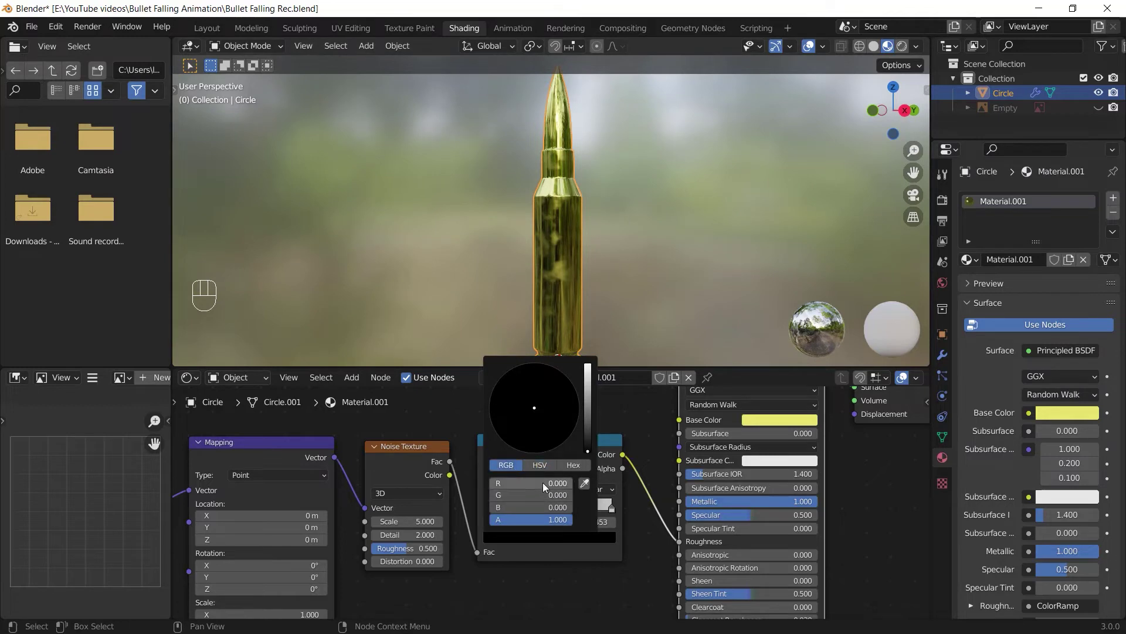
pyautogui.write('.2')
pyautogui.press('Return')
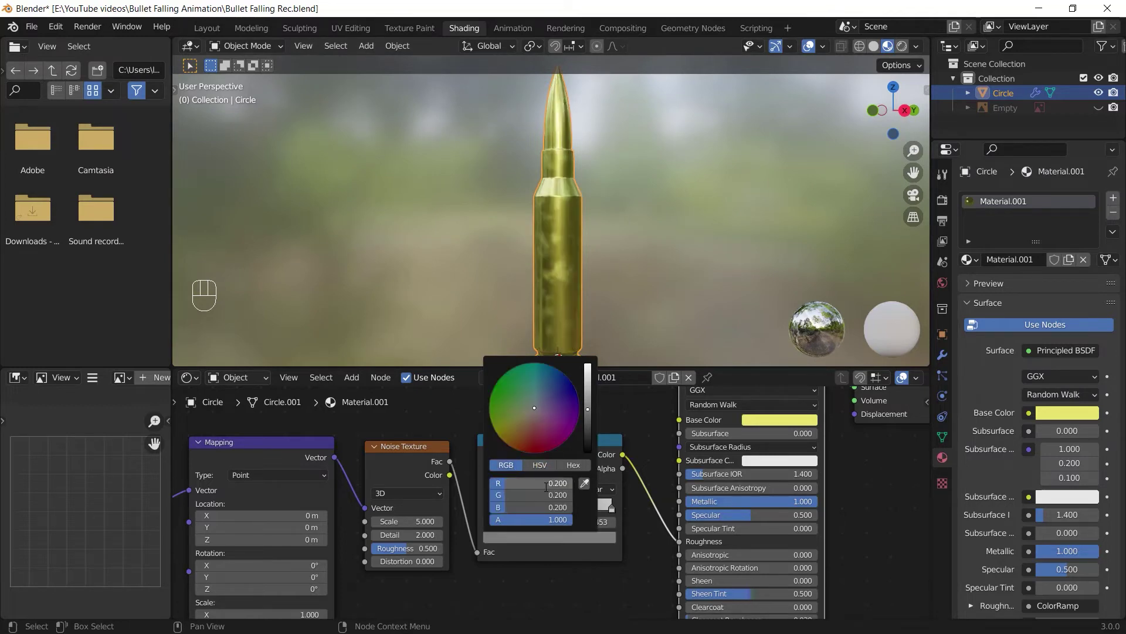
pyautogui.moveTo(587, 259)
pyautogui.mouseDown(button='middle')
pyautogui.moveTo(599, 282)
pyautogui.moveTo(580, 268)
pyautogui.moveTo(597, 252)
pyautogui.mouseUp(button='middle')
pyautogui.scroll(2, 596, 260)
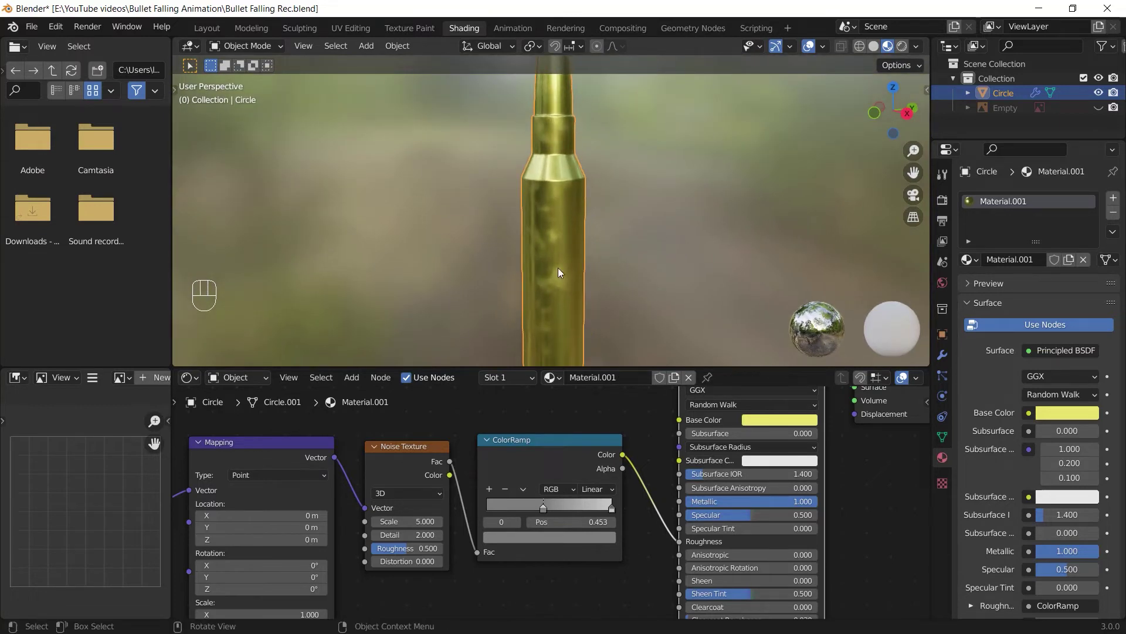
# Set the R, G and B values of the ColorRamp's light grey end stop to 0.400
pyautogui.click(611, 507)
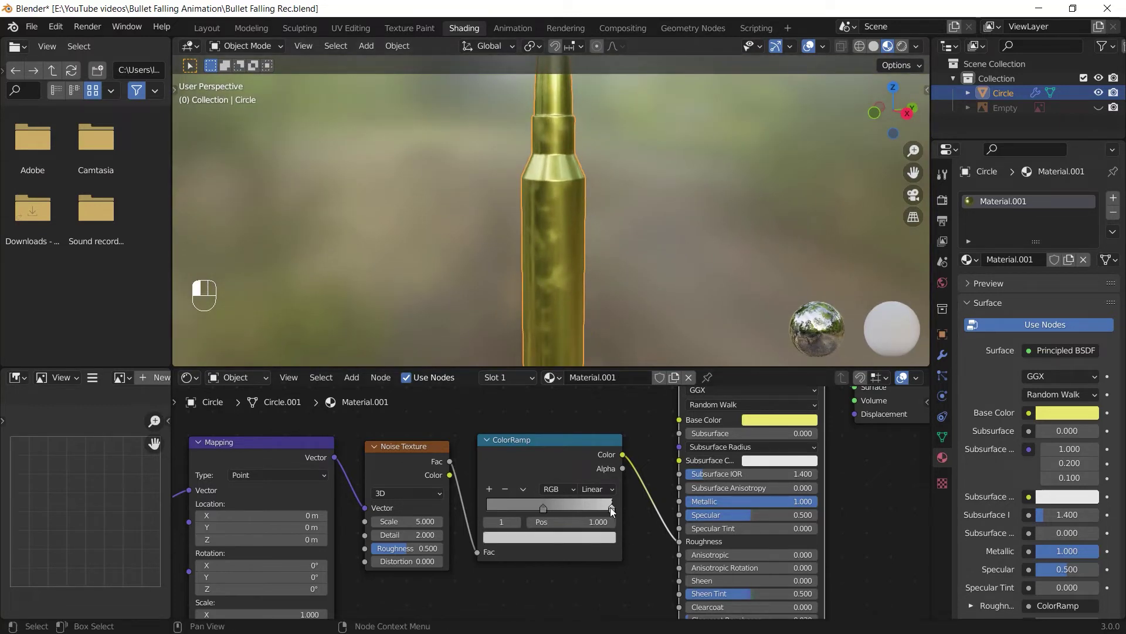
pyautogui.click(608, 537)
pyautogui.moveTo(513, 482); pyautogui.dragTo(513, 506)
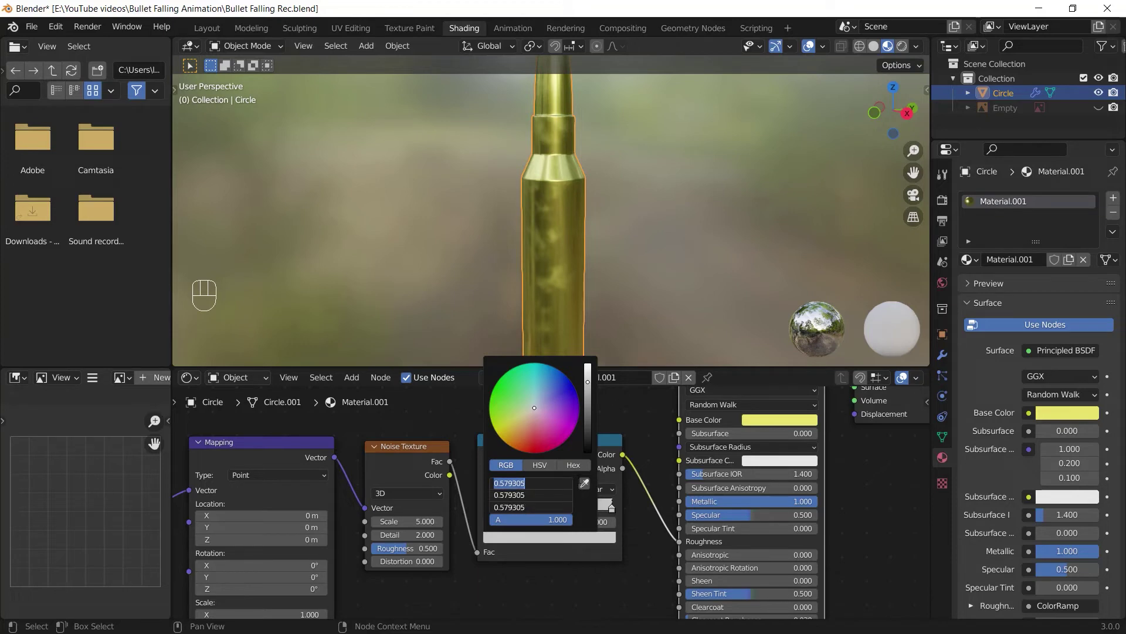
pyautogui.write('0.4')
pyautogui.press('Return')
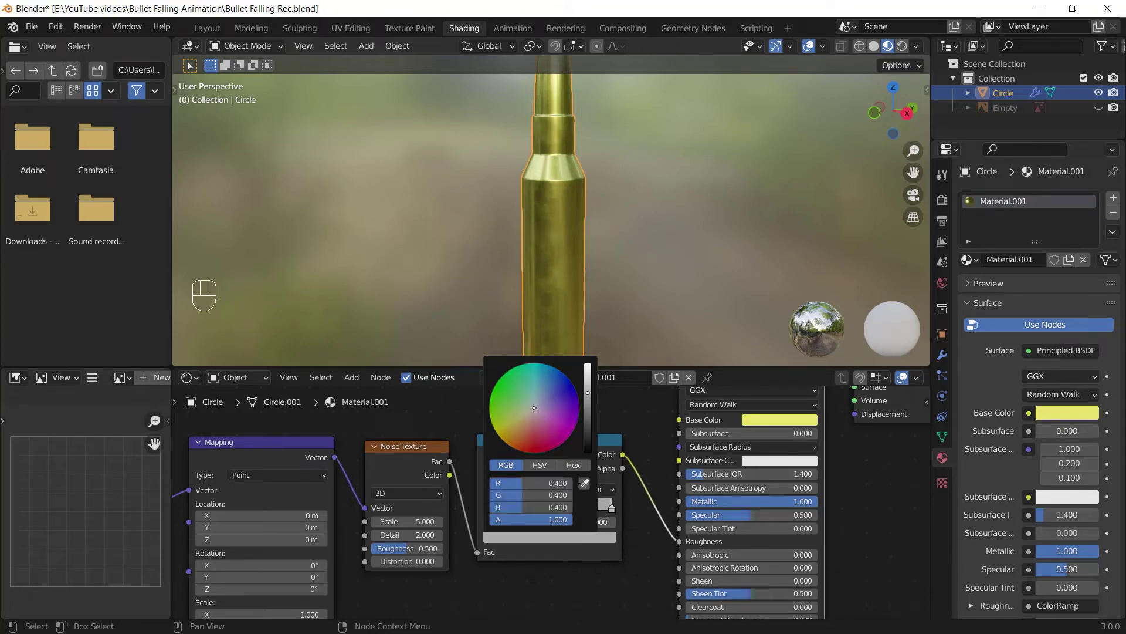
pyautogui.moveTo(638, 262); pyautogui.dragTo(656, 241, button='middle')
# Cut the ColorRamp link to Roughness and restore it to compare the bullet's shading with and without the variation
pyautogui.moveTo(656, 459); pyautogui.dragTo(587, 462, button='middle')
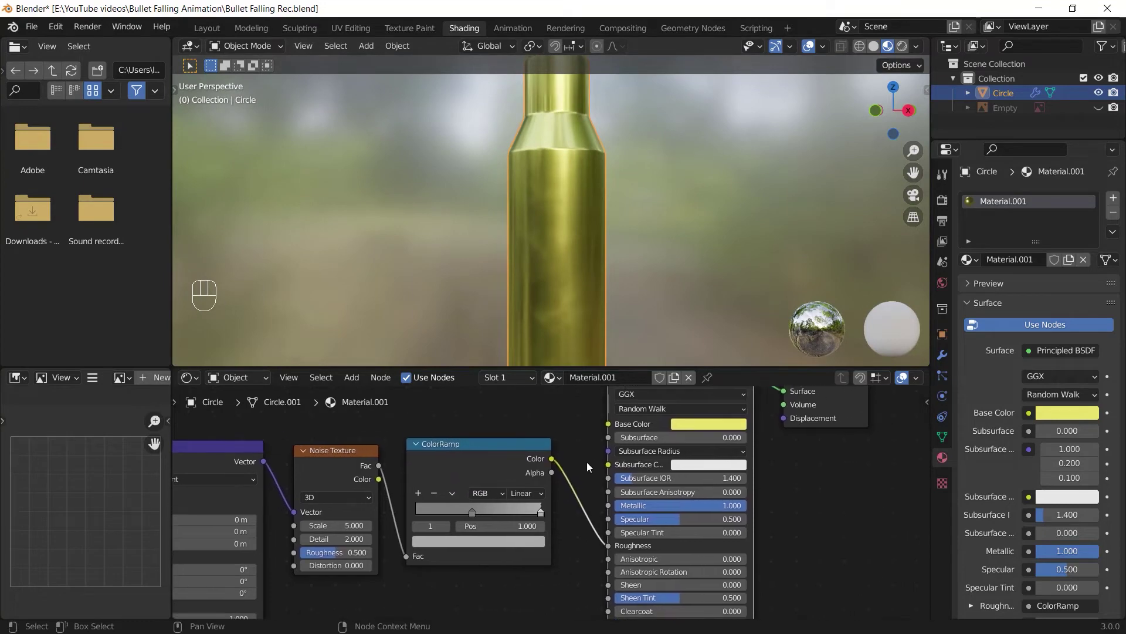
pyautogui.keyDown('ctrl'); pyautogui.moveTo(573, 488); pyautogui.dragTo(569, 540, button='right'); pyautogui.keyUp('ctrl')
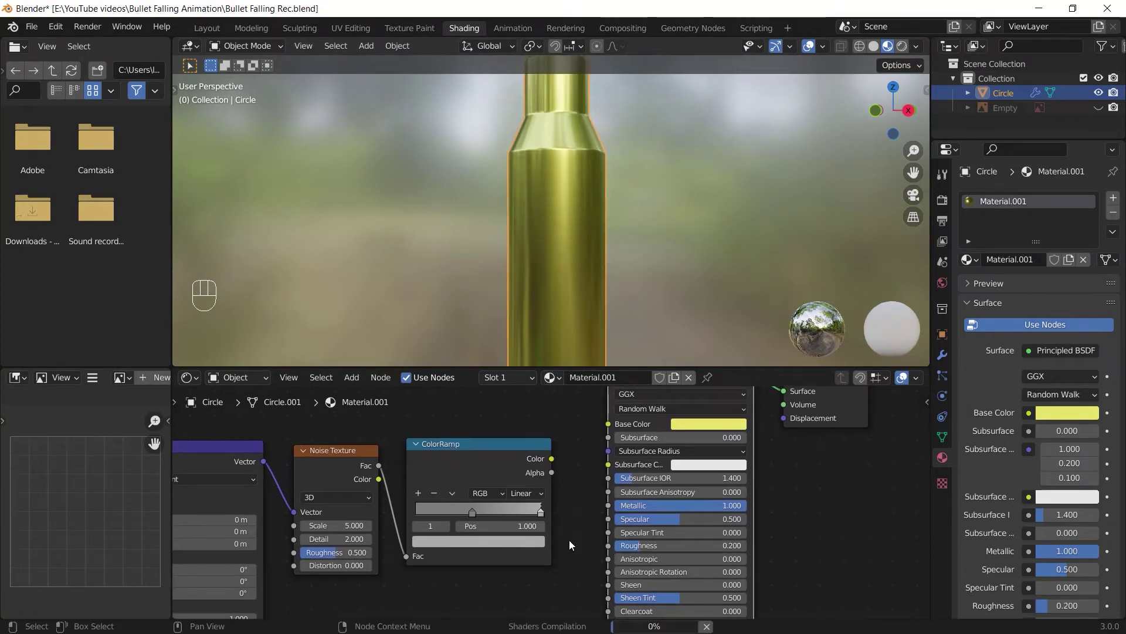
pyautogui.hotkey('ctrl', 'z')
pyautogui.hotkey('ctrl', 'shift', 'z')
pyautogui.hotkey('ctrl', 'z')
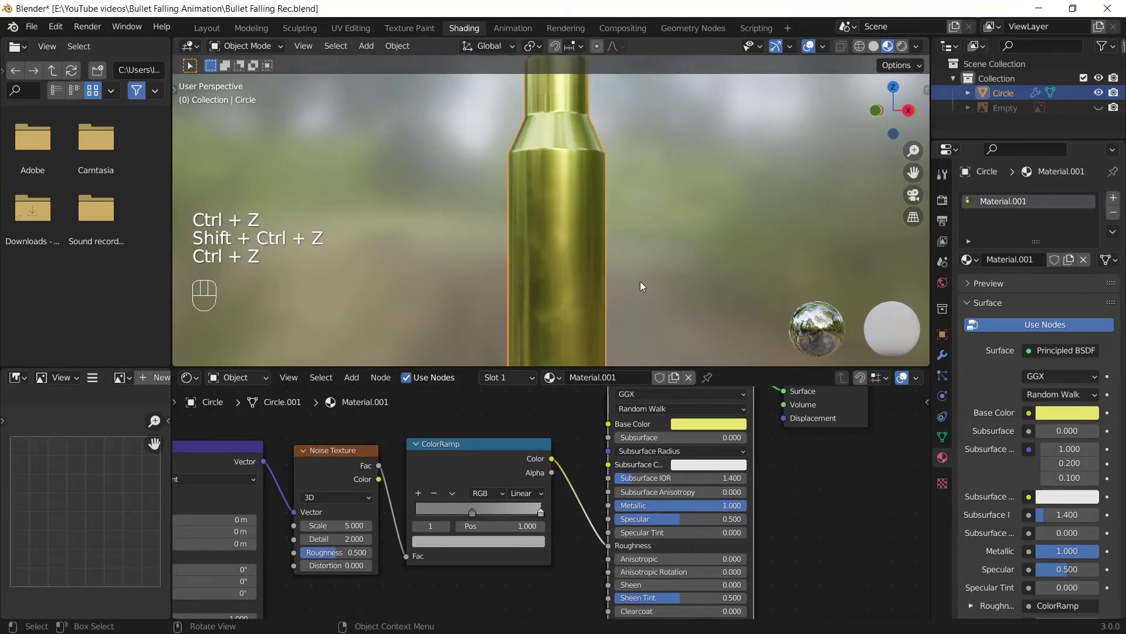
pyautogui.keyDown('ctrl'); pyautogui.keyDown('shift'); pyautogui.moveTo(639, 280); pyautogui.dragTo(614, 304, button='middle'); pyautogui.keyUp('shift'); pyautogui.keyUp('ctrl')
pyautogui.hotkey('ctrl', 'shift', 'z')
pyautogui.hotkey('ctrl', 'z')
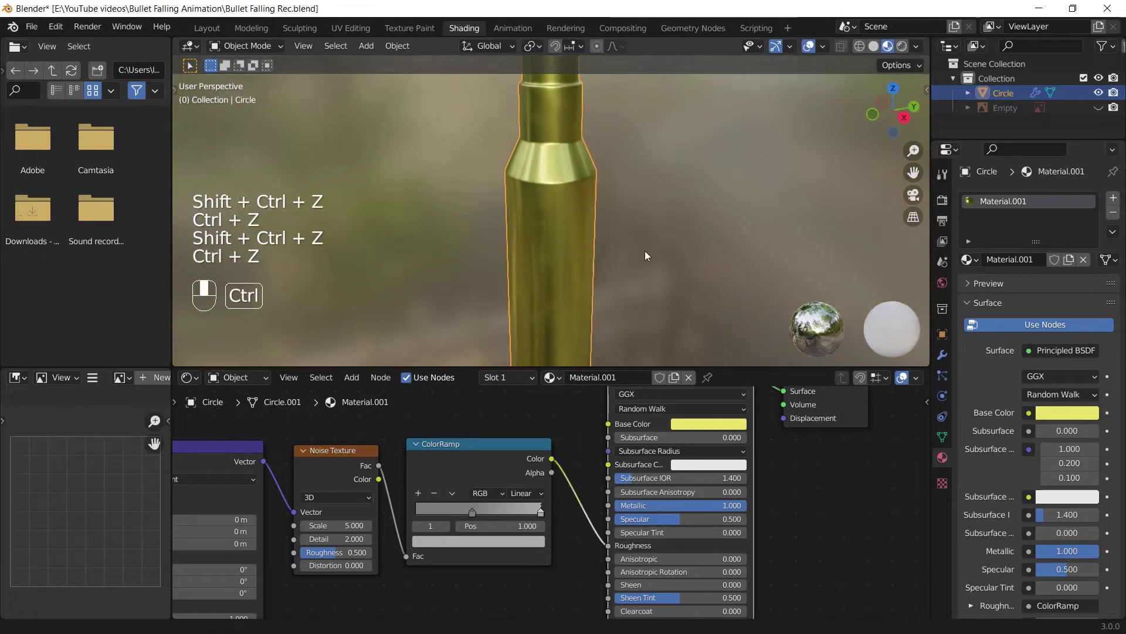
# Preview the Noise Texture on the bullet and set its Scale to 4.000, Detail to 5.000, Roughness to 0.700 and Distortion to 1.000
pyautogui.moveTo(359, 449); pyautogui.dragTo(498, 423, button='middle')
pyautogui.keyDown('ctrl'); pyautogui.keyDown('shift'); pyautogui.click(571, 438); pyautogui.keyUp('shift'); pyautogui.keyUp('ctrl')
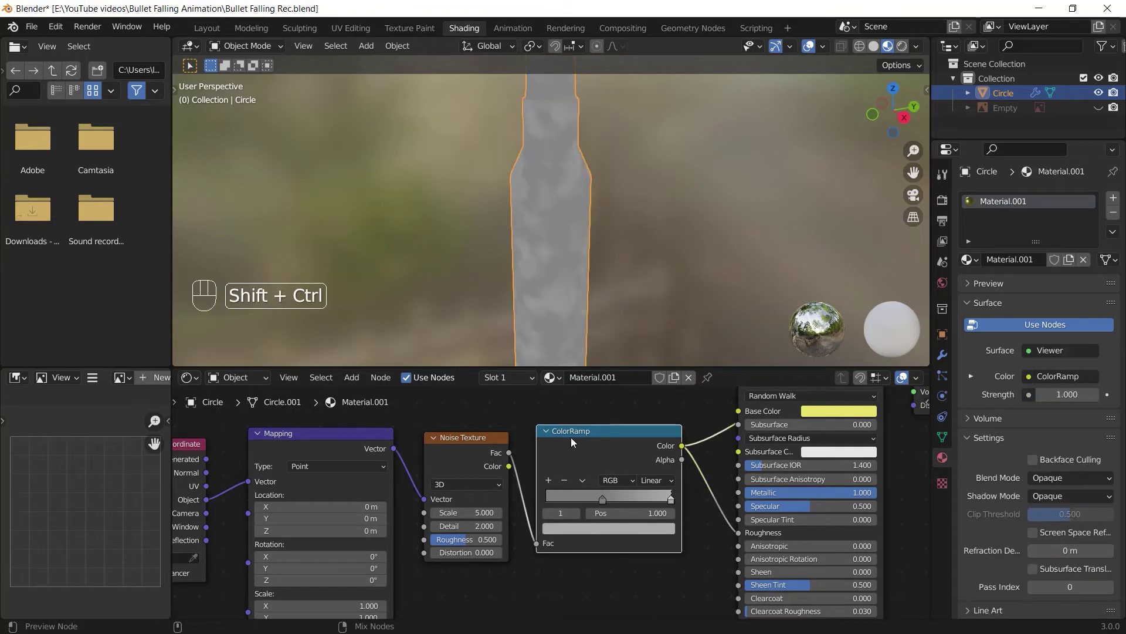
pyautogui.keyDown('ctrl'); pyautogui.keyDown('shift'); pyautogui.click(477, 470); pyautogui.keyUp('shift'); pyautogui.keyUp('ctrl')
pyautogui.moveTo(474, 524); pyautogui.dragTo(508, 490, button='middle')
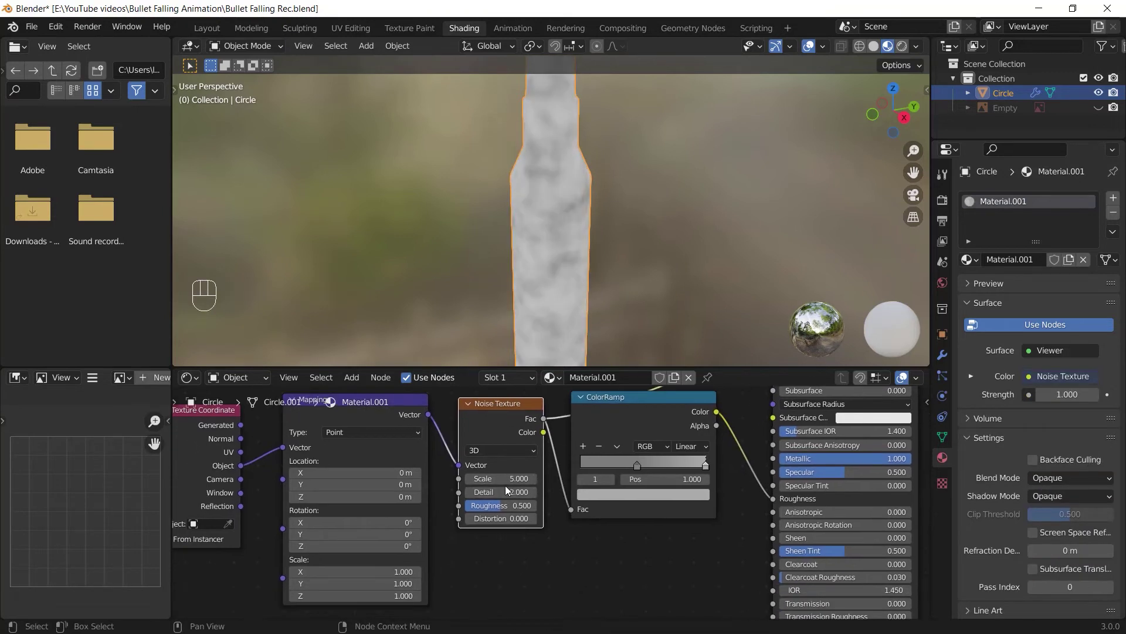
pyautogui.keyDown('ctrl'); pyautogui.scroll(-1, 499, 478); pyautogui.keyUp('ctrl')
pyautogui.click(500, 492)
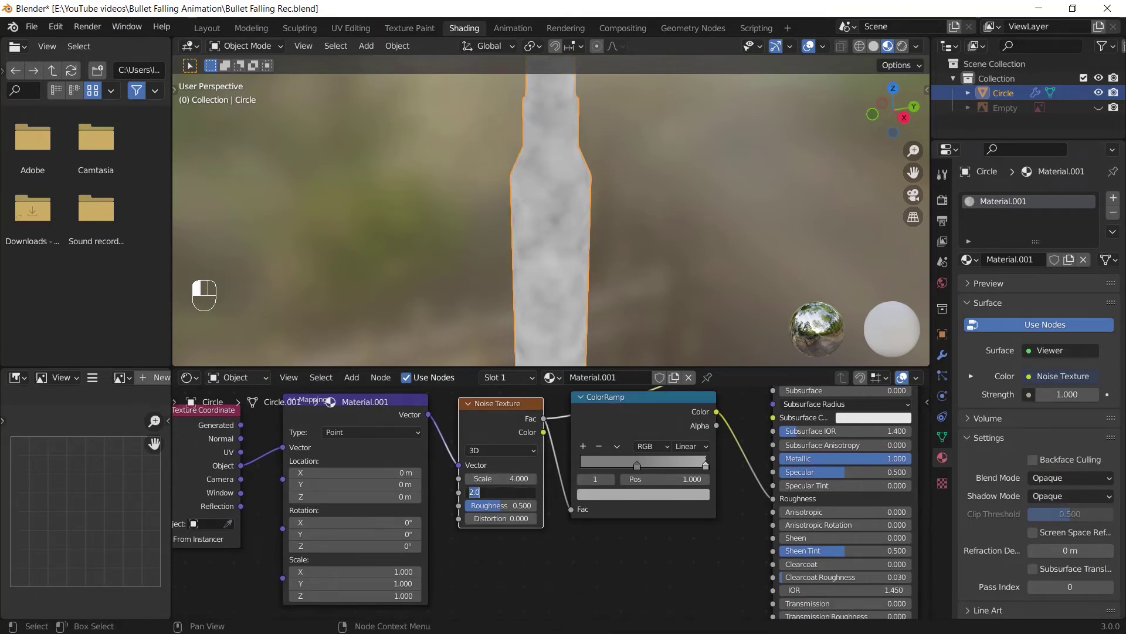
pyautogui.write('5')
pyautogui.press('Return')
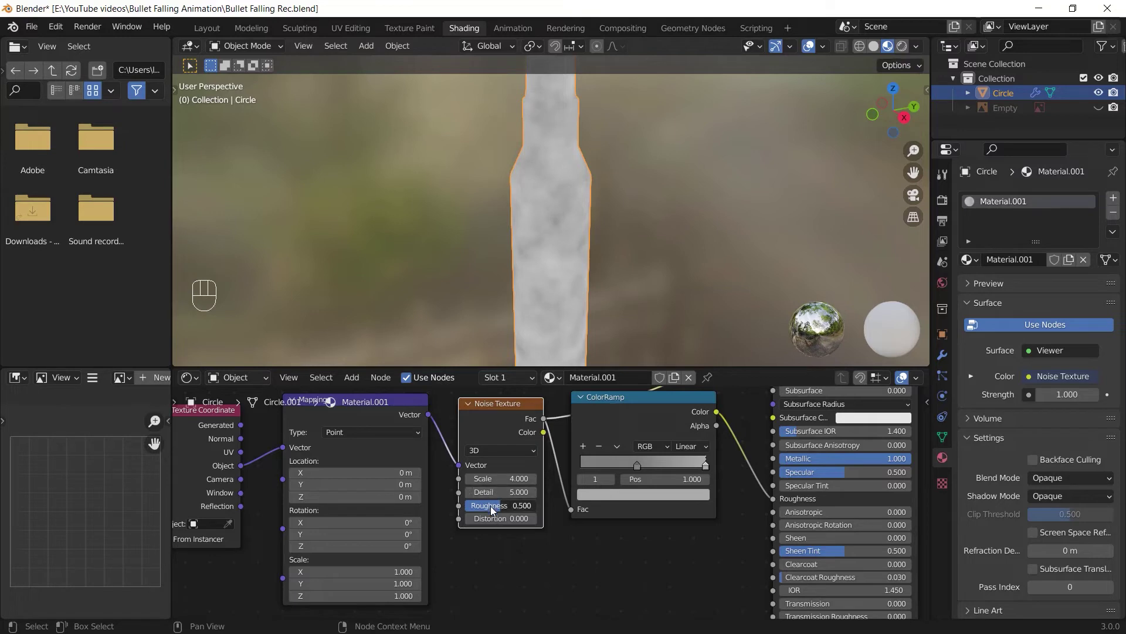
pyautogui.keyDown('ctrl'); pyautogui.scroll(2, 490, 505); pyautogui.keyUp('ctrl')
pyautogui.keyDown('ctrl'); pyautogui.scroll(1, 491, 518); pyautogui.keyUp('ctrl')
# Preview the ColorRamp on the bullet and switch back to the full Principled BSDF shading
pyautogui.keyDown('ctrl'); pyautogui.keyDown('shift'); pyautogui.click(650, 419); pyautogui.keyUp('shift'); pyautogui.keyUp('ctrl')
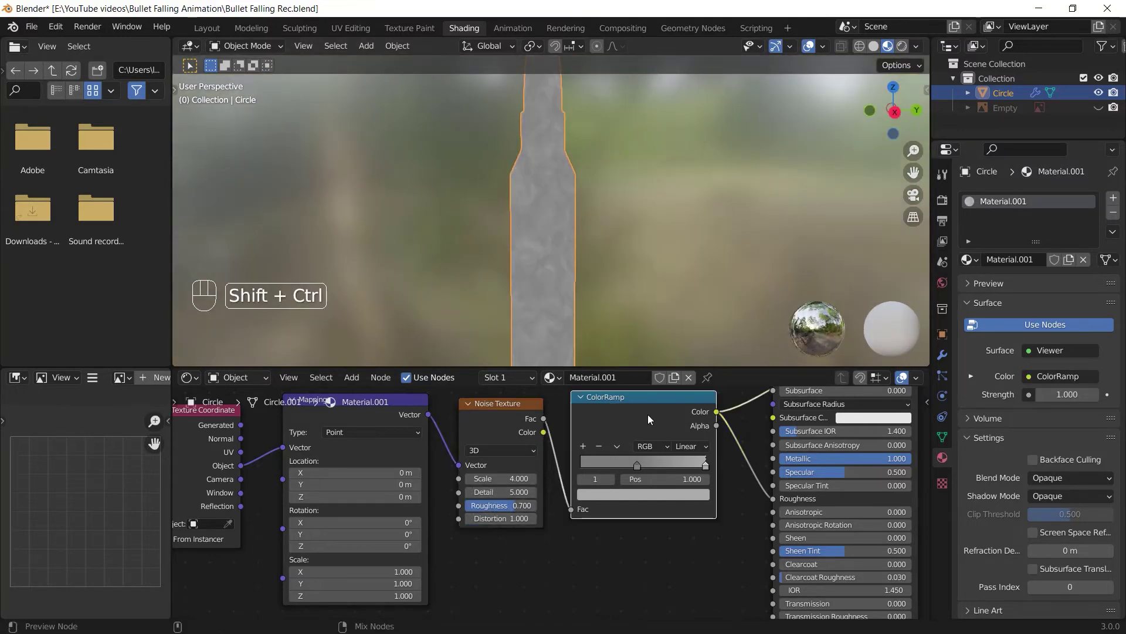
pyautogui.moveTo(649, 420); pyautogui.dragTo(392, 545, button='middle')
pyautogui.keyDown('ctrl'); pyautogui.keyDown('shift'); pyautogui.click(566, 451); pyautogui.keyUp('shift'); pyautogui.keyUp('ctrl')
pyautogui.moveTo(551, 235); pyautogui.dragTo(590, 108, button='middle')
pyautogui.scroll(4, 487, 209)
# Add a Musgrave Texture node and place it below the Noise Texture
pyautogui.keyDown('ctrl'); pyautogui.moveTo(428, 612); pyautogui.dragTo(566, 483, button='middle'); pyautogui.keyUp('ctrl')
pyautogui.hotkey('shift', 'a')
pyautogui.click(498, 456)
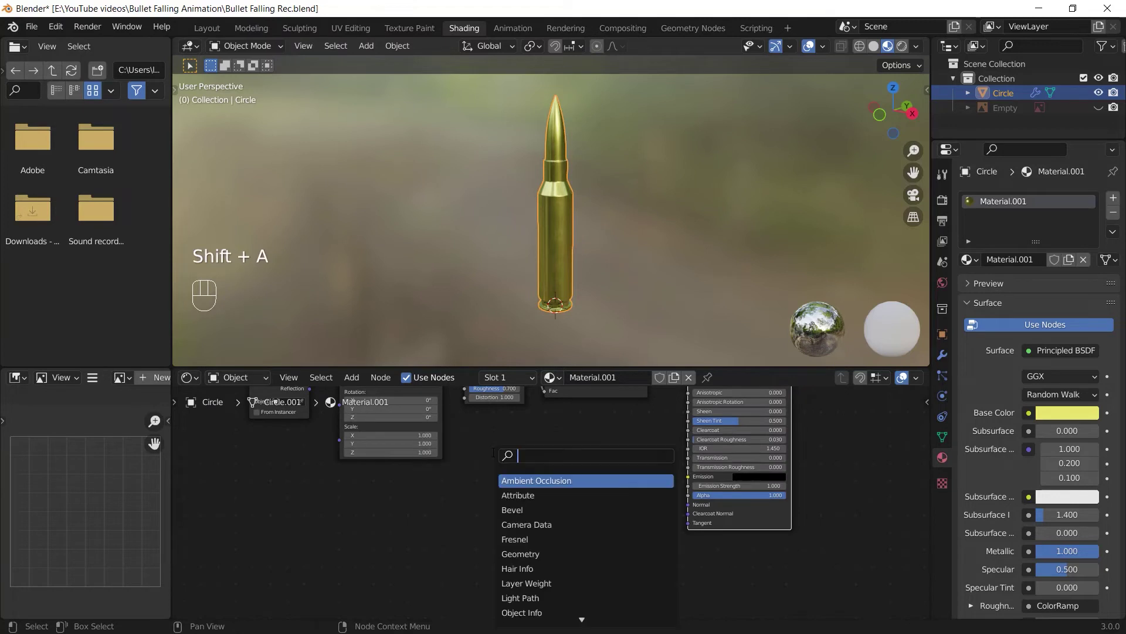
pyautogui.write('musgrave')
pyautogui.press('Return')
pyautogui.click(444, 407)
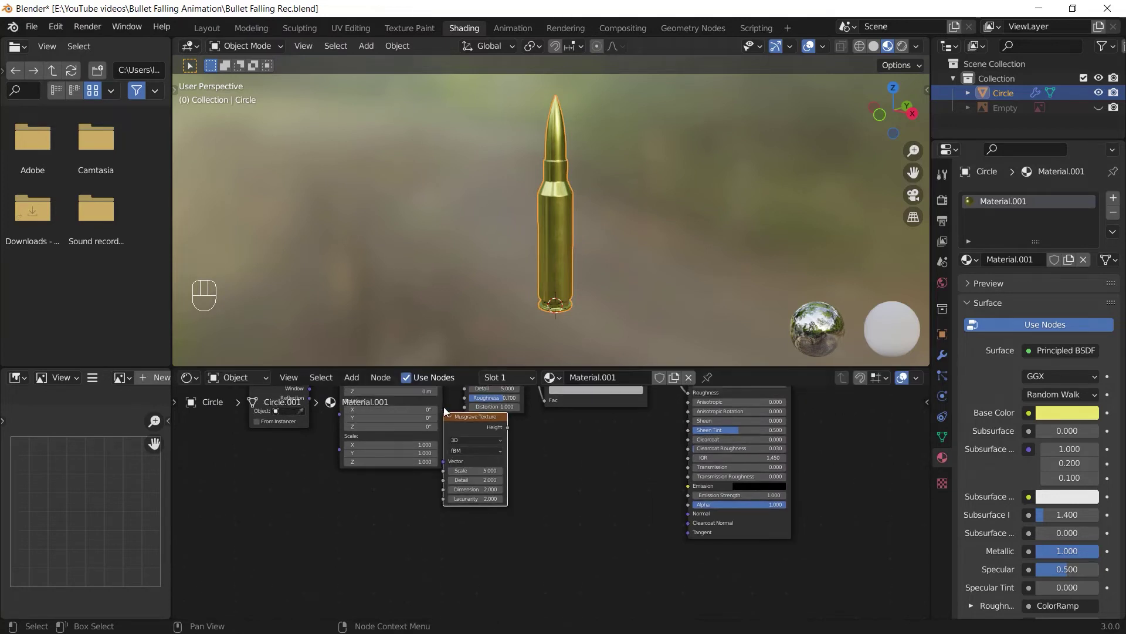
pyautogui.moveTo(466, 423); pyautogui.dragTo(495, 442)
# Move the Texture Coordinate and Mapping nodes further from the textures and connect Mapping's Vector to the Musgrave Texture's Vector
pyautogui.keyDown('ctrl'); pyautogui.moveTo(532, 424); pyautogui.dragTo(521, 389, button='middle'); pyautogui.keyUp('ctrl')
pyautogui.moveTo(521, 388); pyautogui.dragTo(562, 438, button='middle')
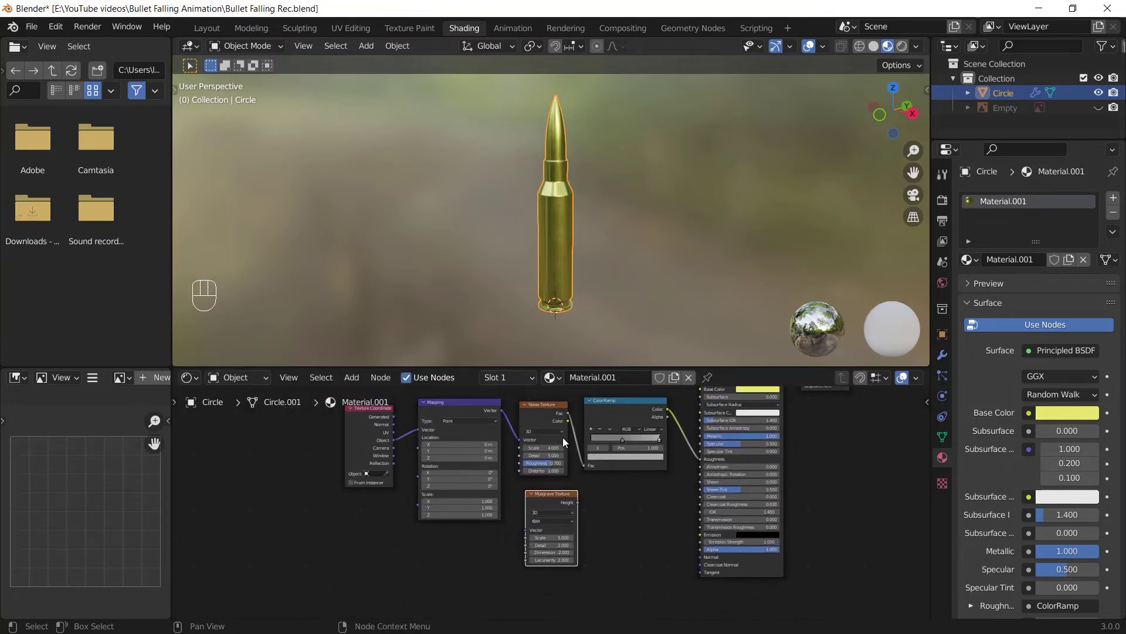
pyautogui.moveTo(330, 421); pyautogui.dragTo(440, 451)
pyautogui.moveTo(467, 403); pyautogui.dragTo(519, 512)
pyautogui.click(519, 511)
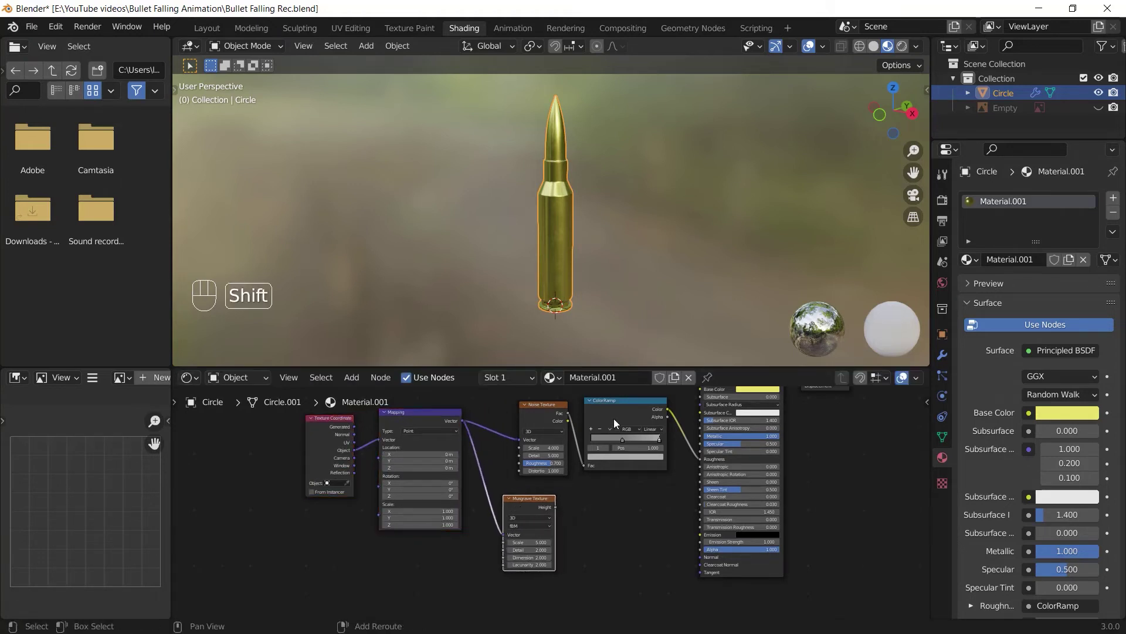
# Add a second ColorRamp beside the Musgrave Texture and connect the texture's Height to its Fac
pyautogui.hotkey('shift', 'a')
pyautogui.click(578, 467)
pyautogui.write('colo')
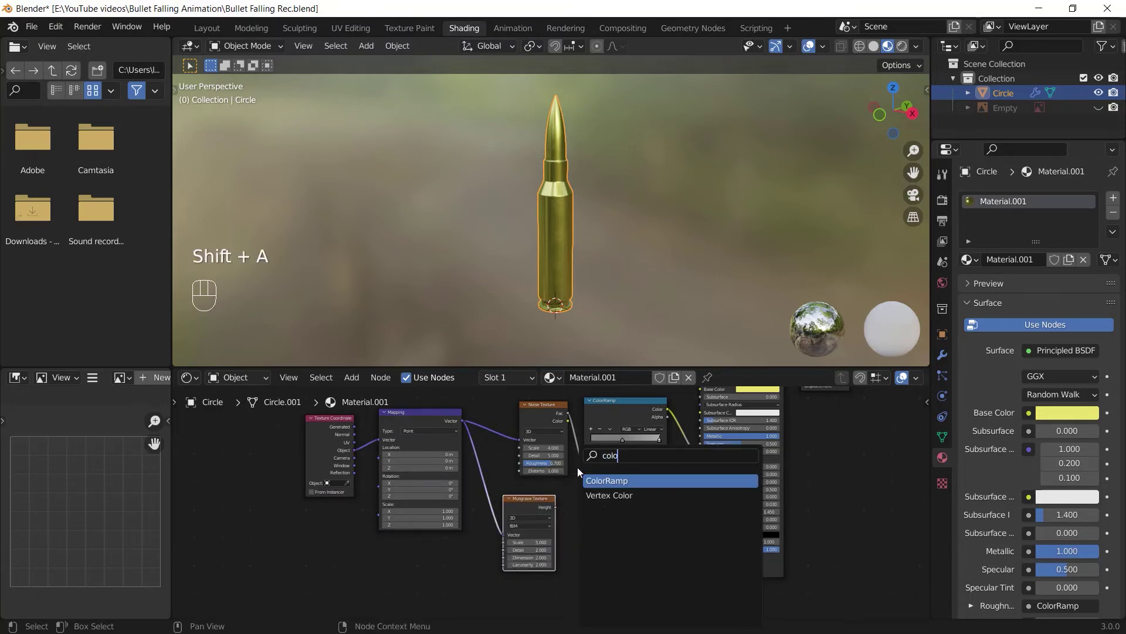
pyautogui.press('Return')
pyautogui.click(587, 511)
pyautogui.keyDown('ctrl'); pyautogui.moveTo(587, 514); pyautogui.dragTo(588, 485, button='middle'); pyautogui.keyUp('ctrl')
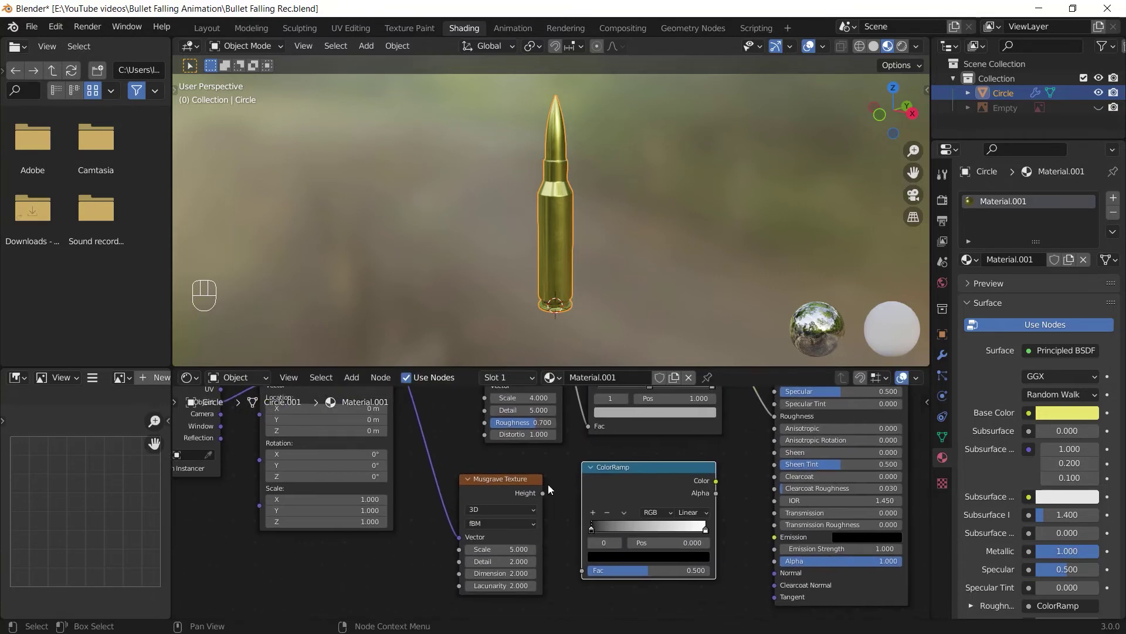
pyautogui.moveTo(544, 492); pyautogui.dragTo(586, 569)
# Set the Musgrave Texture's Scale to 8.000, Detail to 6.000, Dimension to 0.500 and Lacunarity to 3.000, and preview it on the bullet
pyautogui.moveTo(586, 569); pyautogui.dragTo(588, 528, button='middle')
pyautogui.click(494, 508)
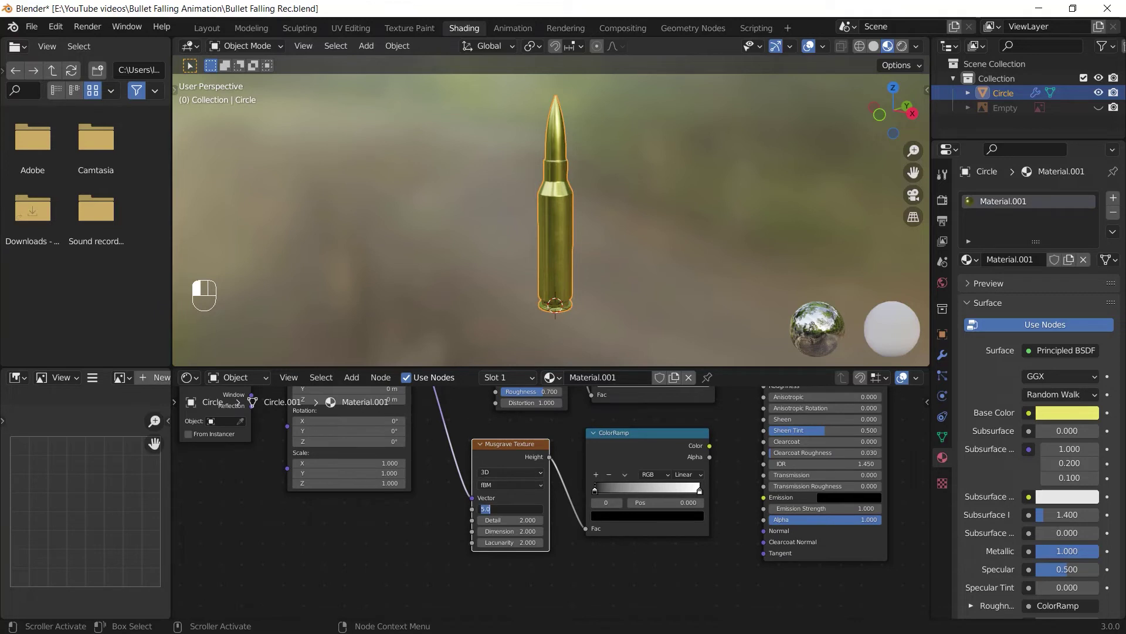
pyautogui.press('Tab')
pyautogui.write('6')
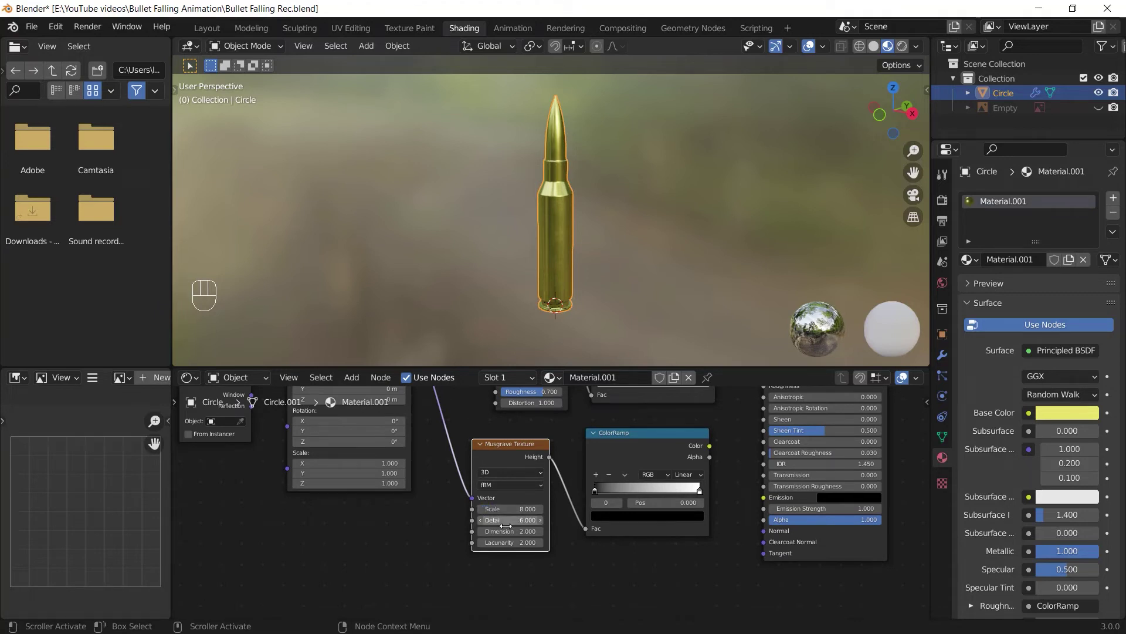
pyautogui.press('Tab')
pyautogui.press('Return')
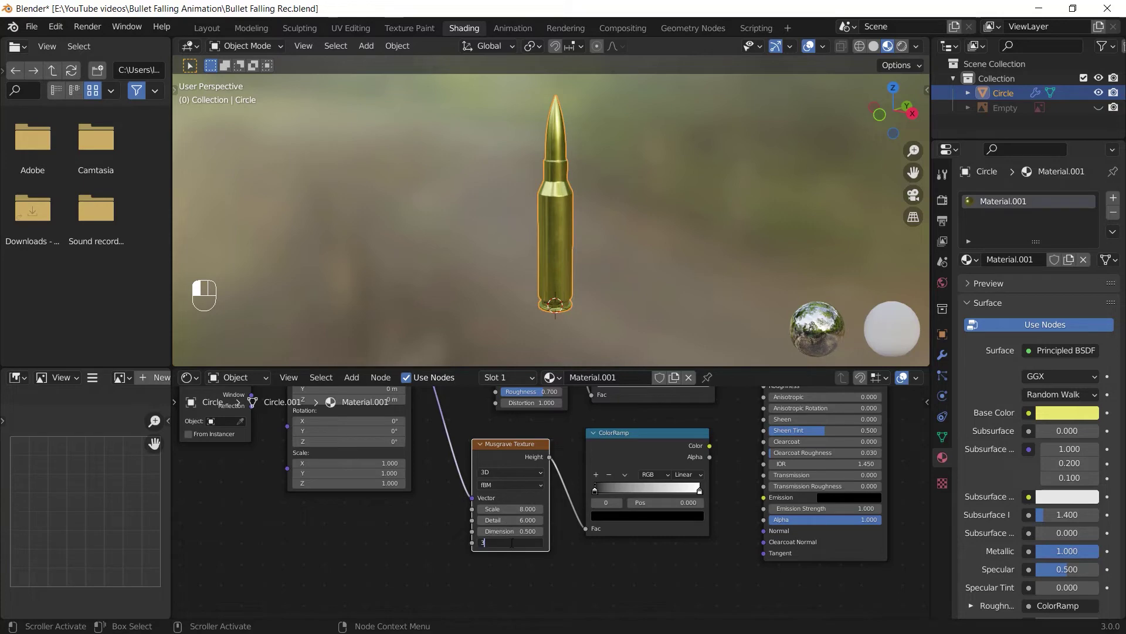
pyautogui.click(511, 543)
pyautogui.write('3')
pyautogui.press('Return')
pyautogui.keyDown('ctrl'); pyautogui.keyDown('shift'); pyautogui.click(535, 446); pyautogui.keyUp('shift'); pyautogui.keyUp('ctrl')
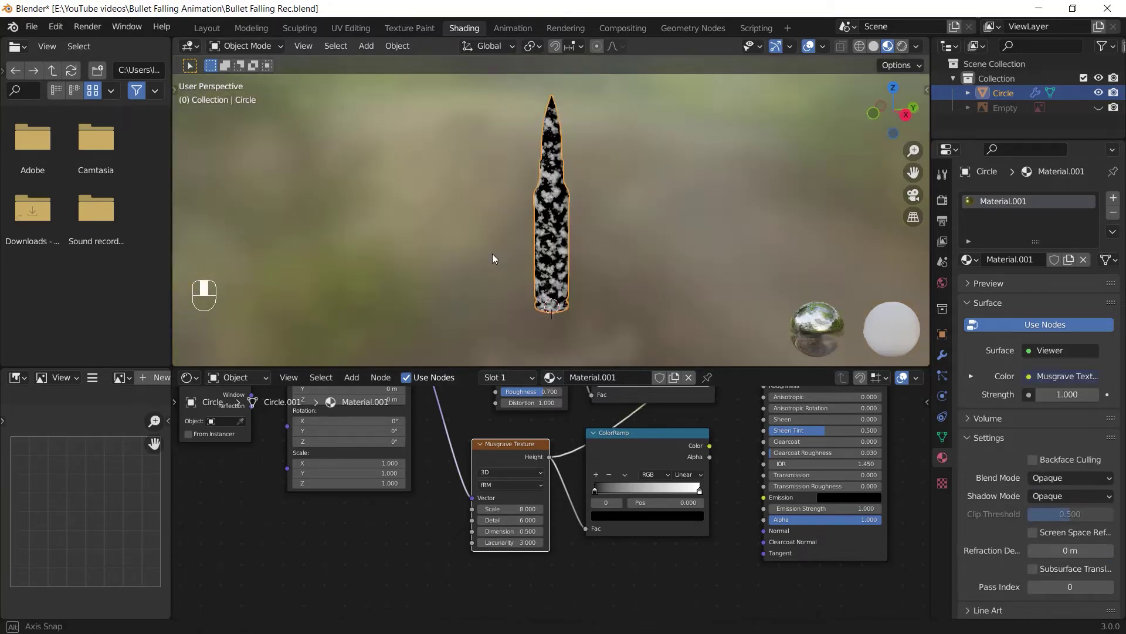
pyautogui.moveTo(491, 259); pyautogui.dragTo(464, 258, button='middle')
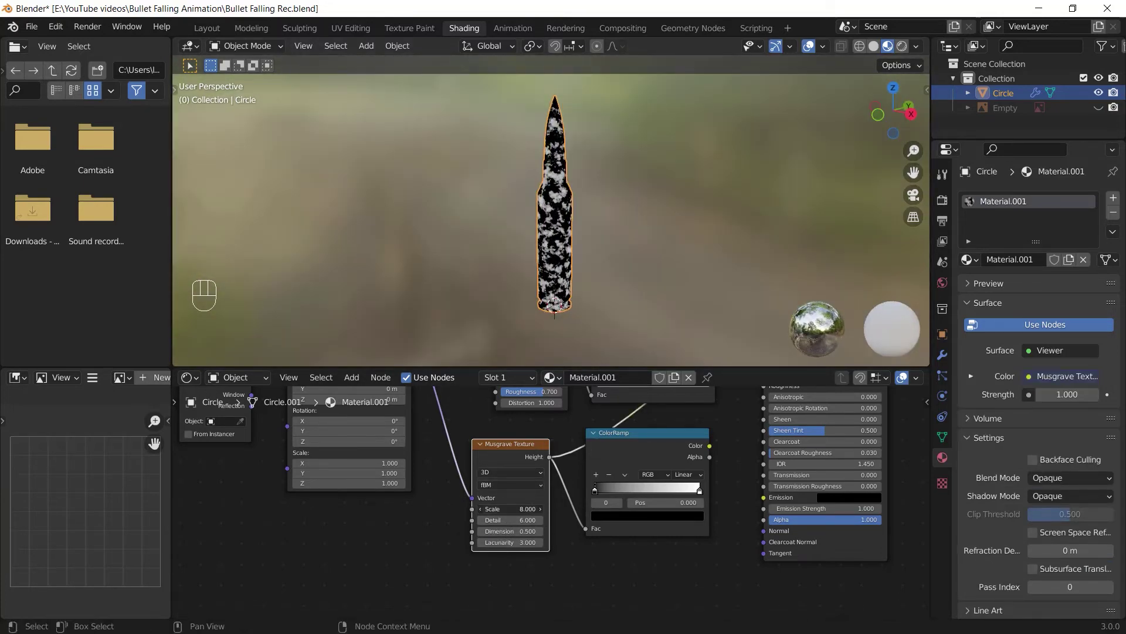
# Test the Musgrave Texture's Scale, a Detail of 0.500, a Dimension of 0.000 and a Lacunarity of 0.000, undoing each change
pyautogui.hotkey('ctrl', 'z')
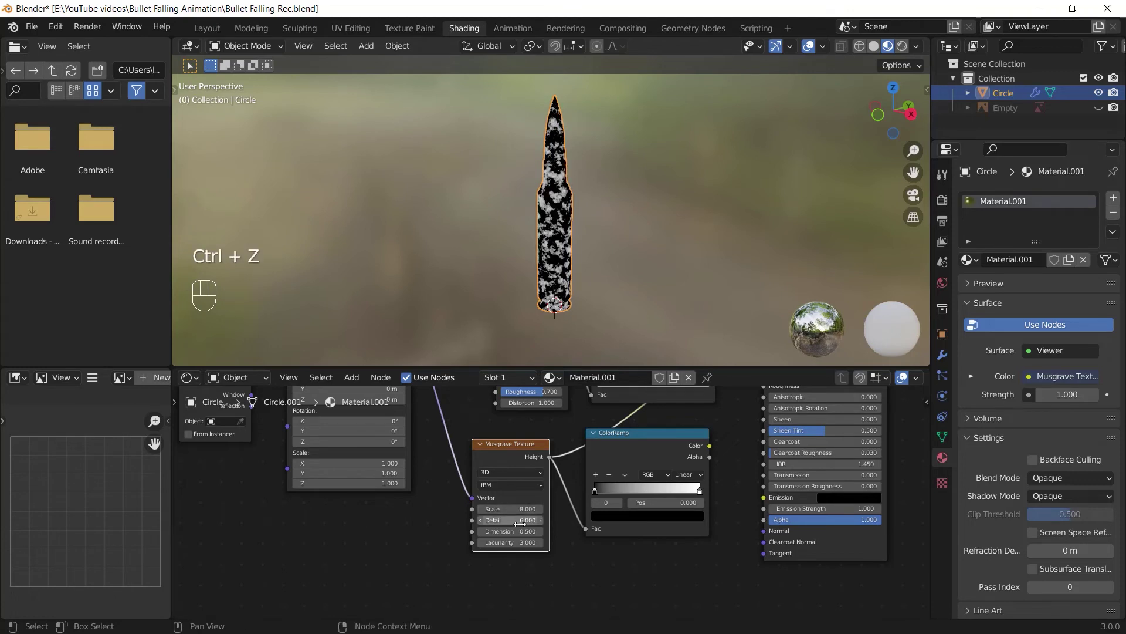
pyautogui.moveTo(520, 523); pyautogui.dragTo(482, 523)
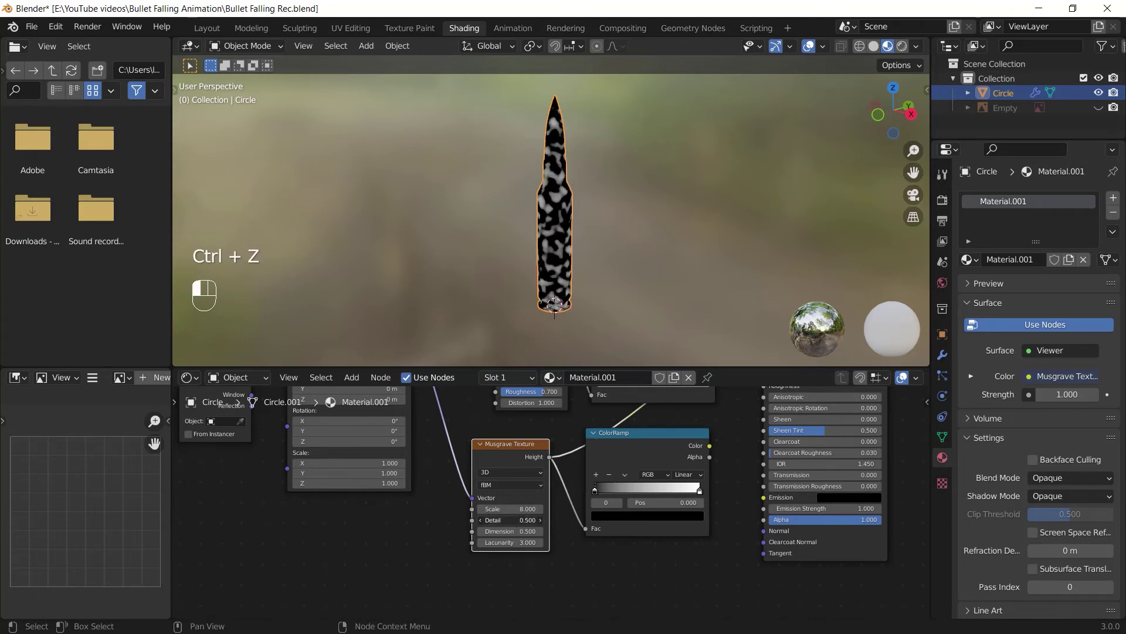
pyautogui.hotkey('ctrl', 'z')
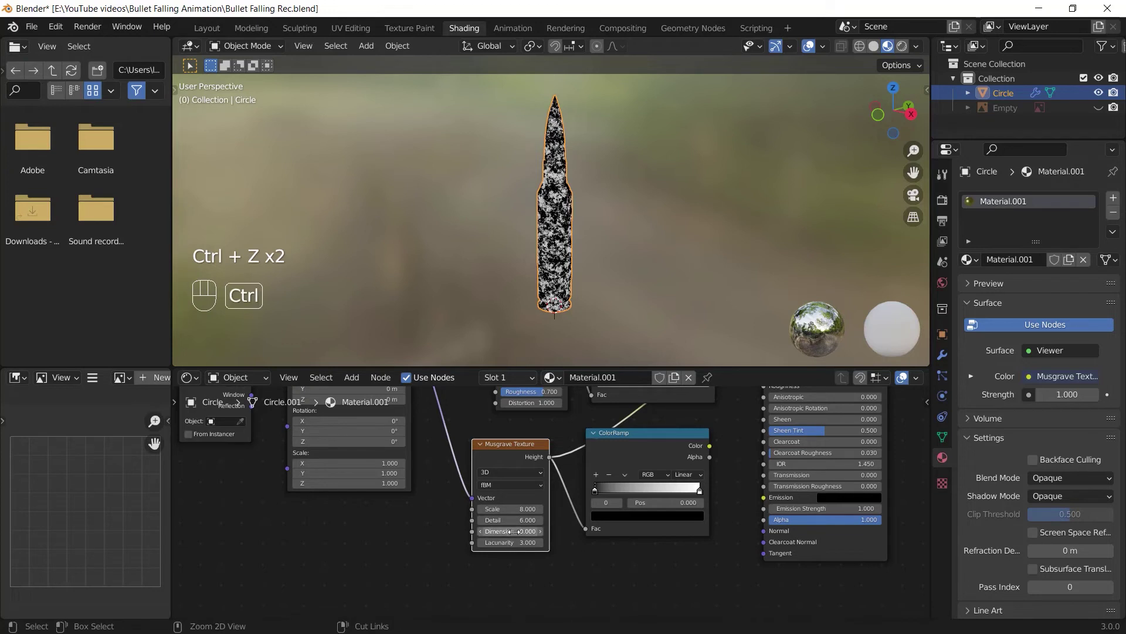
pyautogui.hotkey('ctrl', 'z')
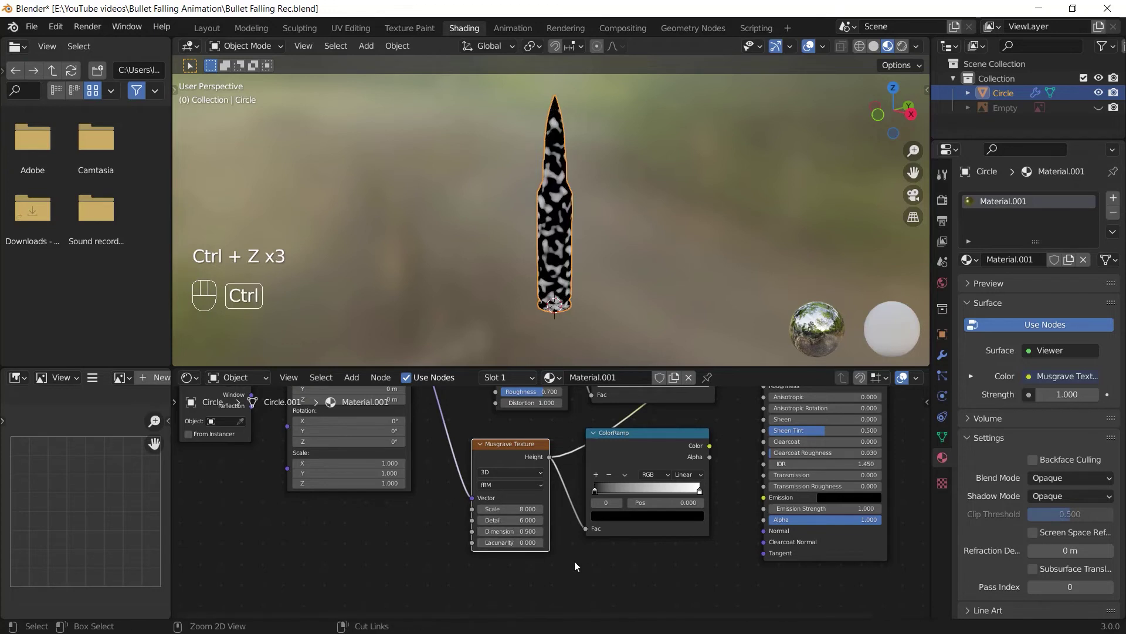
pyautogui.hotkey('ctrl', 'z')
# Select the Principled BSDF and Material Output nodes together and move them away from the ColorRamps to make room
pyautogui.moveTo(685, 462); pyautogui.dragTo(514, 494, button='middle')
pyautogui.moveTo(586, 565); pyautogui.dragTo(610, 560, button='middle')
pyautogui.keyDown('ctrl'); pyautogui.moveTo(801, 509); pyautogui.dragTo(733, 522, button='middle'); pyautogui.keyUp('ctrl')
pyautogui.moveTo(729, 523); pyautogui.dragTo(687, 538, button='middle')
pyautogui.moveTo(679, 550); pyautogui.dragTo(602, 422)
# Add a Bump node between the Musgrave Texture's ColorRamp and the Principled BSDF
pyautogui.hotkey('shift', 'a')
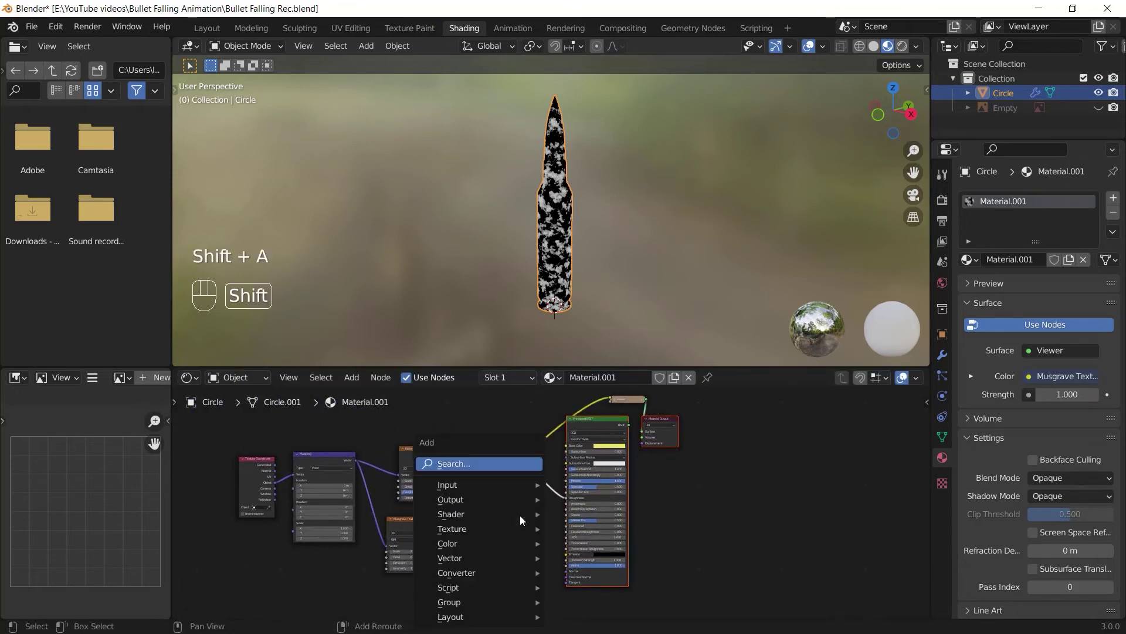
pyautogui.click(519, 464)
pyautogui.write('bum')
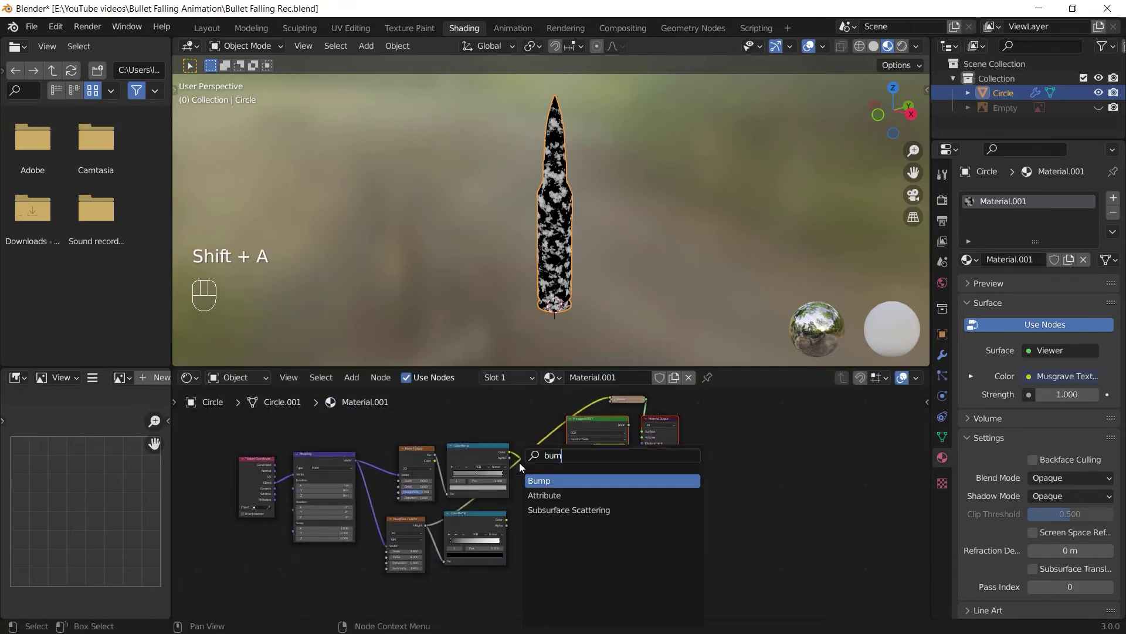
pyautogui.press('Return')
pyautogui.click(519, 521)
# Connect the lower ColorRamp's Color to the Bump node's Height, and the Bump's Normal to the Principled BSDF's Normal
pyautogui.keyDown('ctrl'); pyautogui.moveTo(530, 553); pyautogui.dragTo(490, 499, button='middle'); pyautogui.keyUp('ctrl')
pyautogui.moveTo(501, 460); pyautogui.dragTo(520, 516)
pyautogui.moveTo(437, 456); pyautogui.dragTo(423, 466)
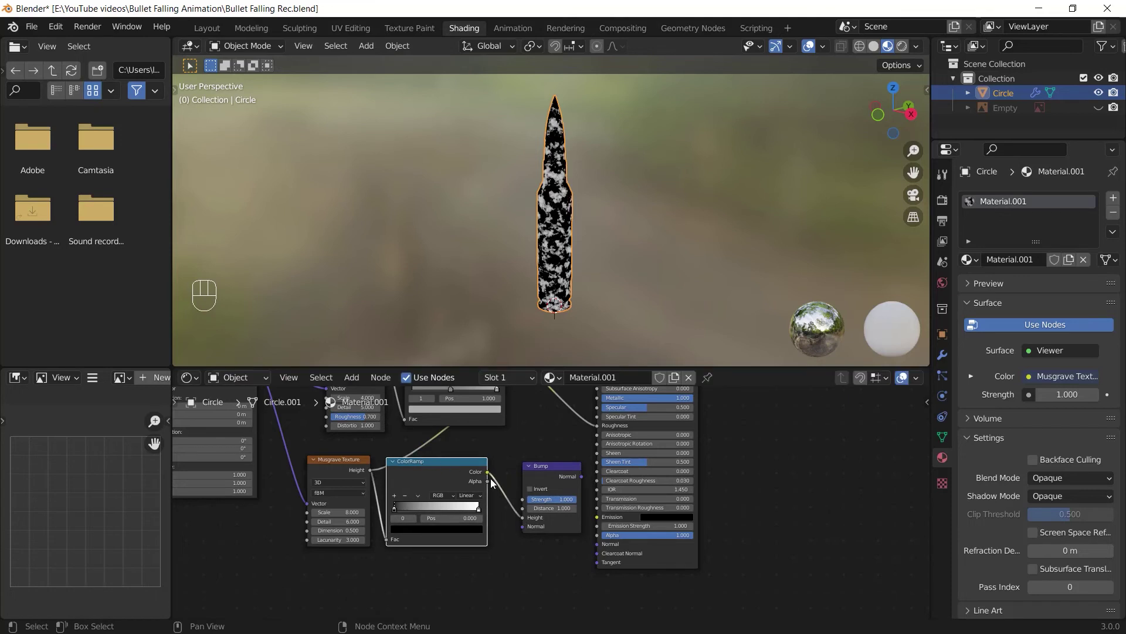
pyautogui.moveTo(551, 473); pyautogui.dragTo(598, 543)
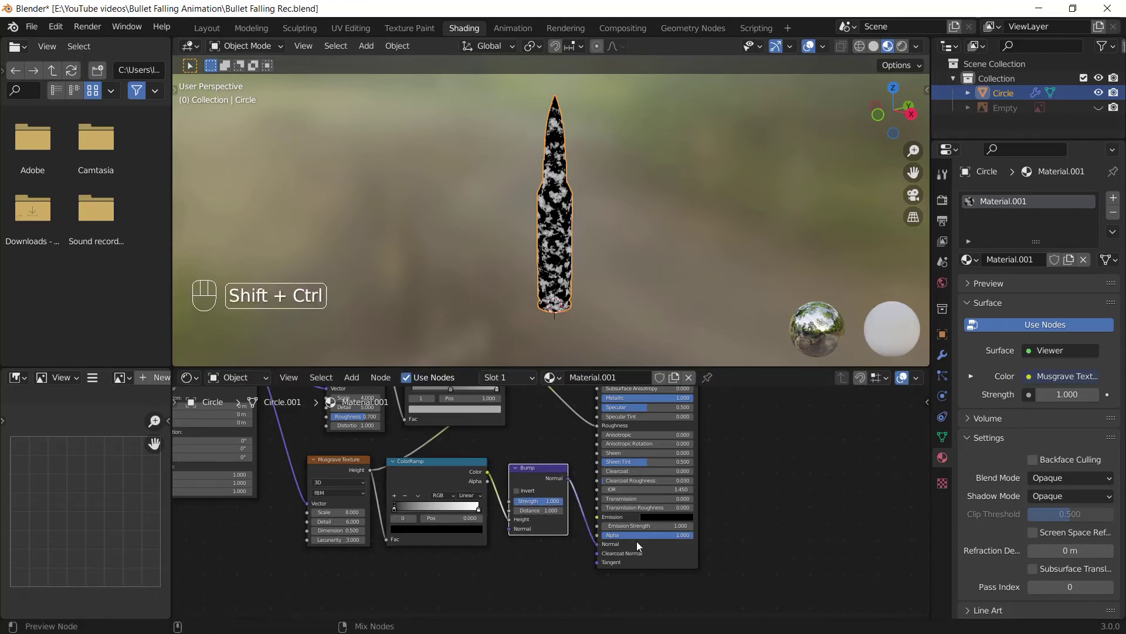
# Preview the Principled BSDF on the bullet and set the Bump node's Strength to 0.03
pyautogui.keyDown('ctrl'); pyautogui.keyDown('shift'); pyautogui.click(637, 544); pyautogui.keyUp('shift'); pyautogui.keyUp('ctrl')
pyautogui.moveTo(568, 231)
pyautogui.keyDown('ctrl'); pyautogui.mouseDown(button='middle')
pyautogui.moveTo(578, 267)
pyautogui.moveTo(579, 214)
pyautogui.mouseUp(button='middle'); pyautogui.keyUp('ctrl')
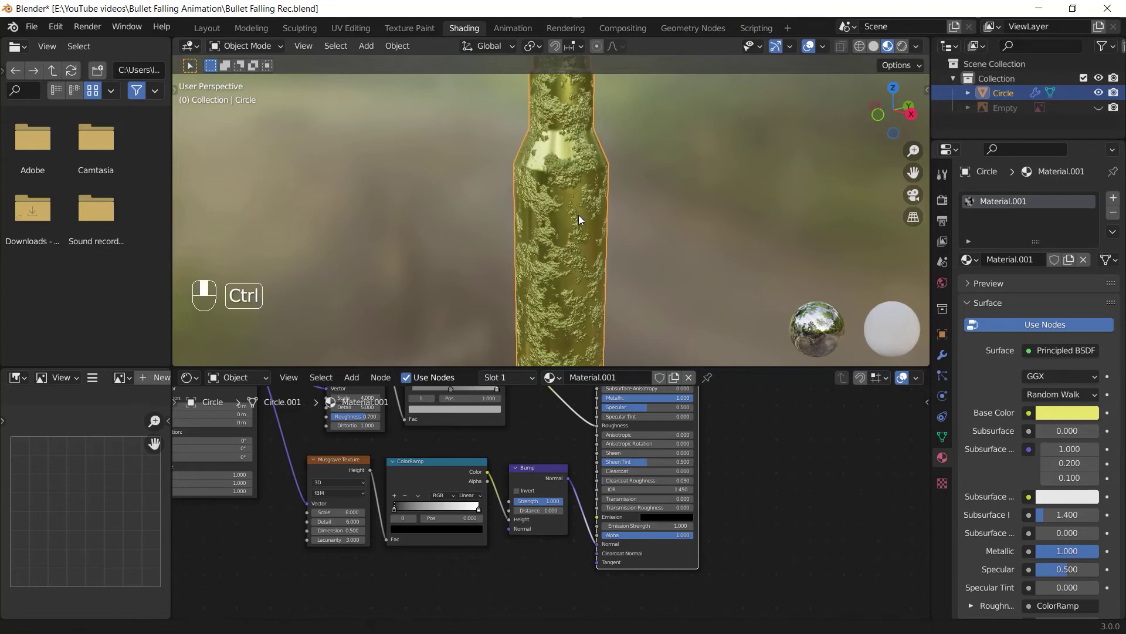
pyautogui.moveTo(586, 256); pyautogui.dragTo(526, 244, button='middle')
pyautogui.moveTo(527, 570); pyautogui.dragTo(639, 421, button='middle')
pyautogui.click(664, 414)
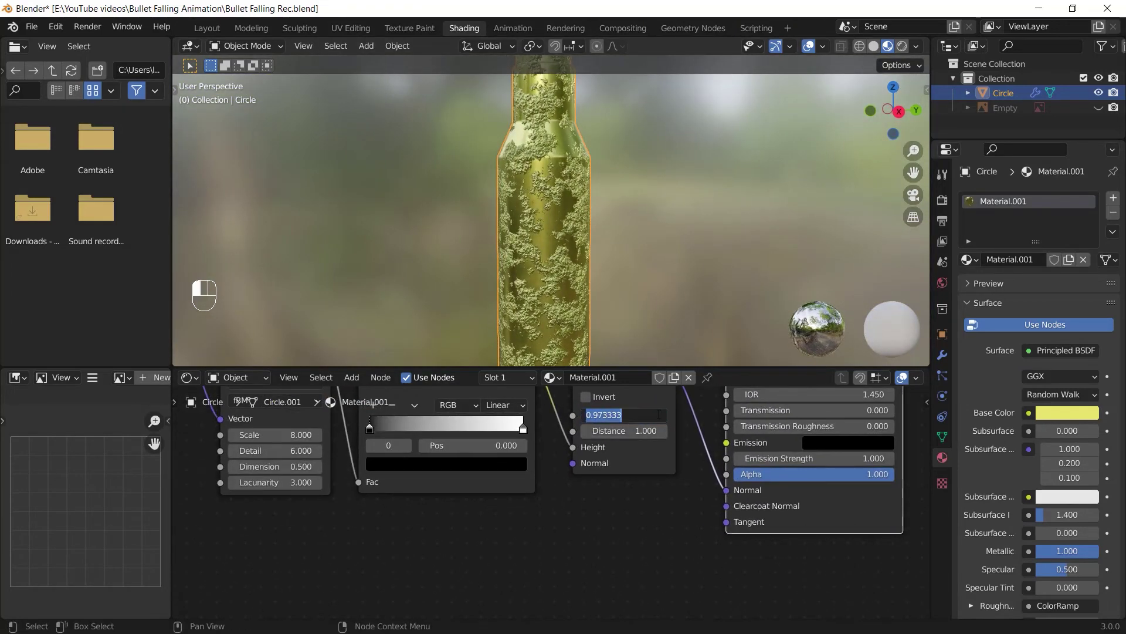
pyautogui.write('0.03')
pyautogui.press('Return')
pyautogui.moveTo(586, 258); pyautogui.dragTo(440, 154, button='middle')
pyautogui.keyDown('ctrl'); pyautogui.moveTo(652, 189); pyautogui.dragTo(645, 266, button='middle'); pyautogui.keyUp('ctrl')
pyautogui.moveTo(642, 252); pyautogui.dragTo(616, 205, button='middle')
pyautogui.moveTo(616, 205)
pyautogui.keyDown('ctrl'); pyautogui.mouseDown(button='middle')
pyautogui.moveTo(616, 234)
pyautogui.moveTo(560, 216)
pyautogui.moveTo(597, 197)
pyautogui.mouseUp(button='middle'); pyautogui.keyUp('ctrl')
pyautogui.moveTo(593, 449); pyautogui.dragTo(593, 526, button='middle')
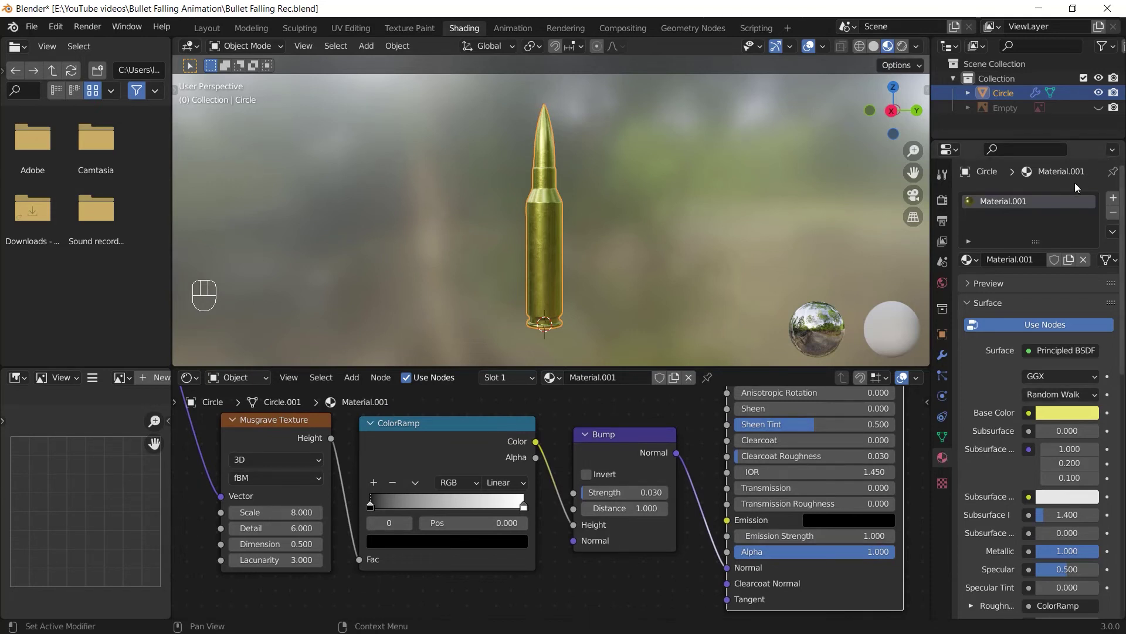
# Rename the bullet's material as Body
pyautogui.doubleClick(1004, 201)
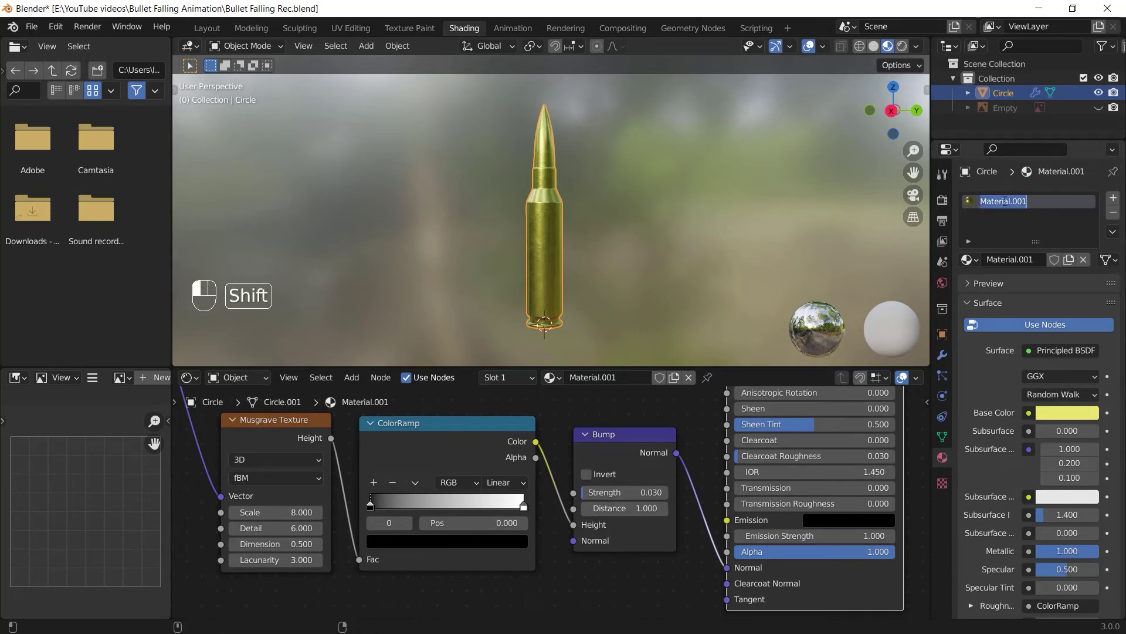
pyautogui.write('Body')
pyautogui.press('Return')
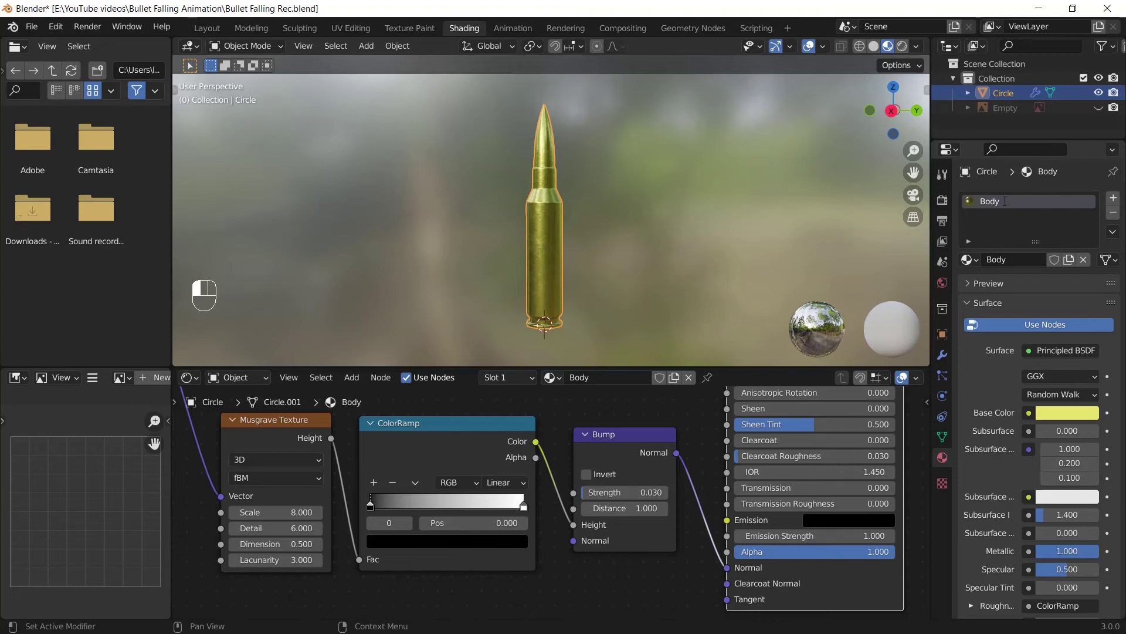
# Add a second material slot to the bullet and put the existing Body material in it
pyautogui.click(1113, 200)
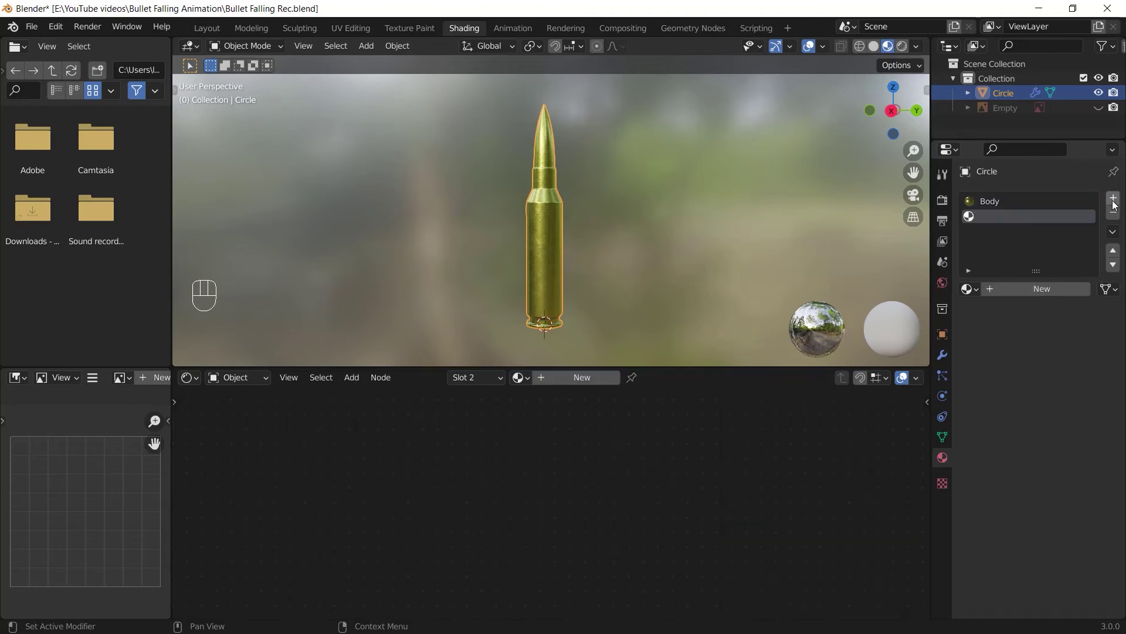
pyautogui.click(968, 289)
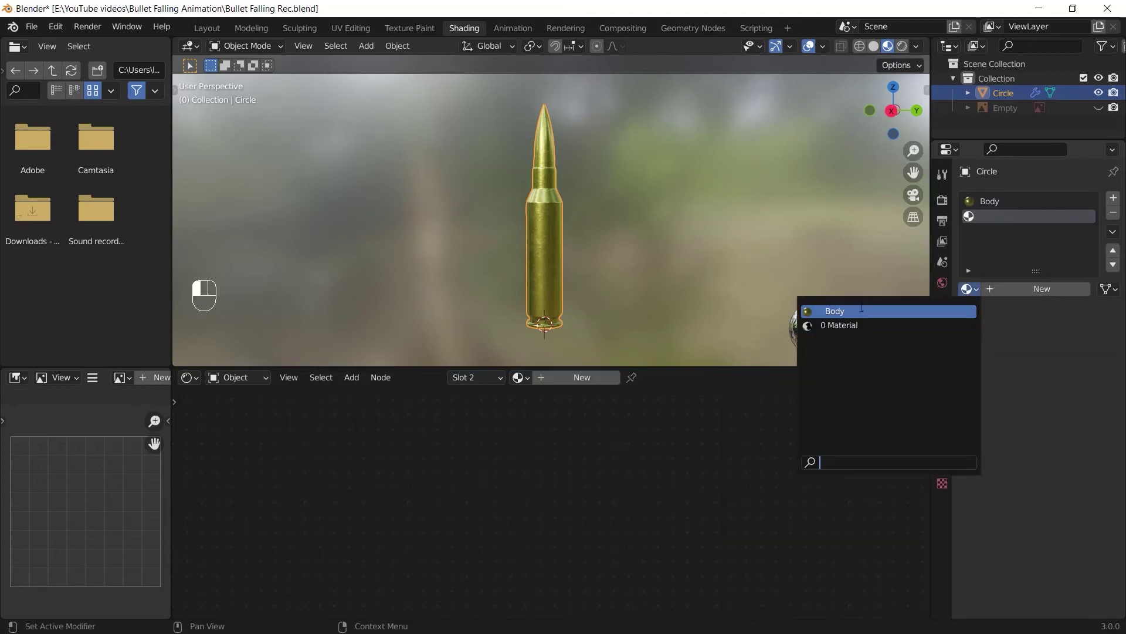
pyautogui.click(835, 312)
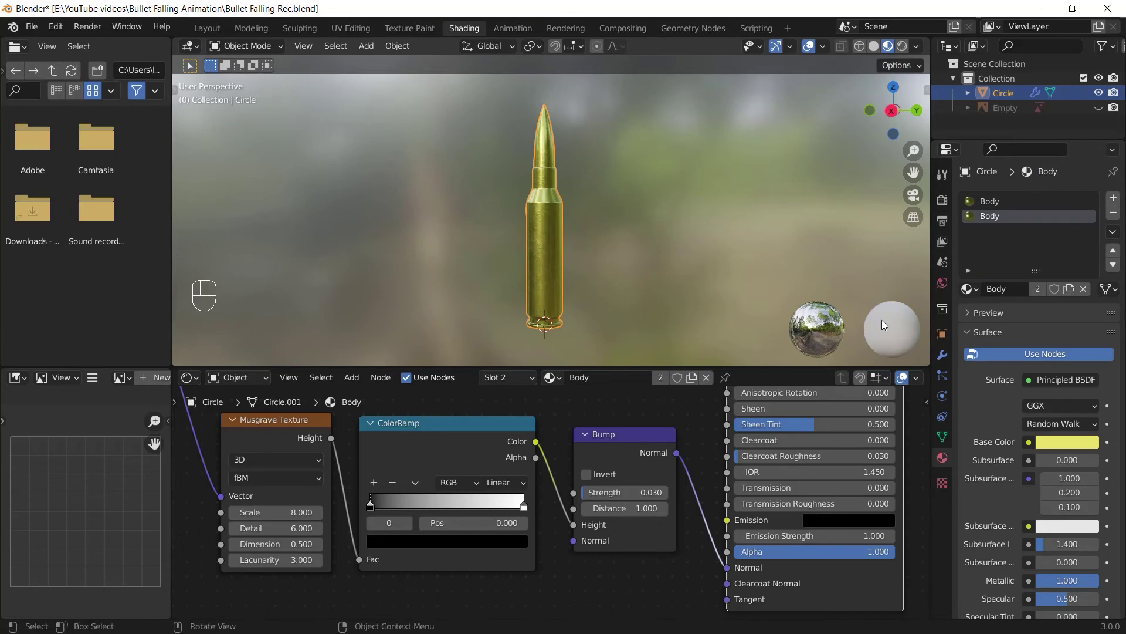
pyautogui.keyDown('ctrl'); pyautogui.moveTo(786, 503); pyautogui.dragTo(683, 403, button='middle'); pyautogui.keyUp('ctrl')
pyautogui.moveTo(604, 478); pyautogui.dragTo(624, 527, button='middle')
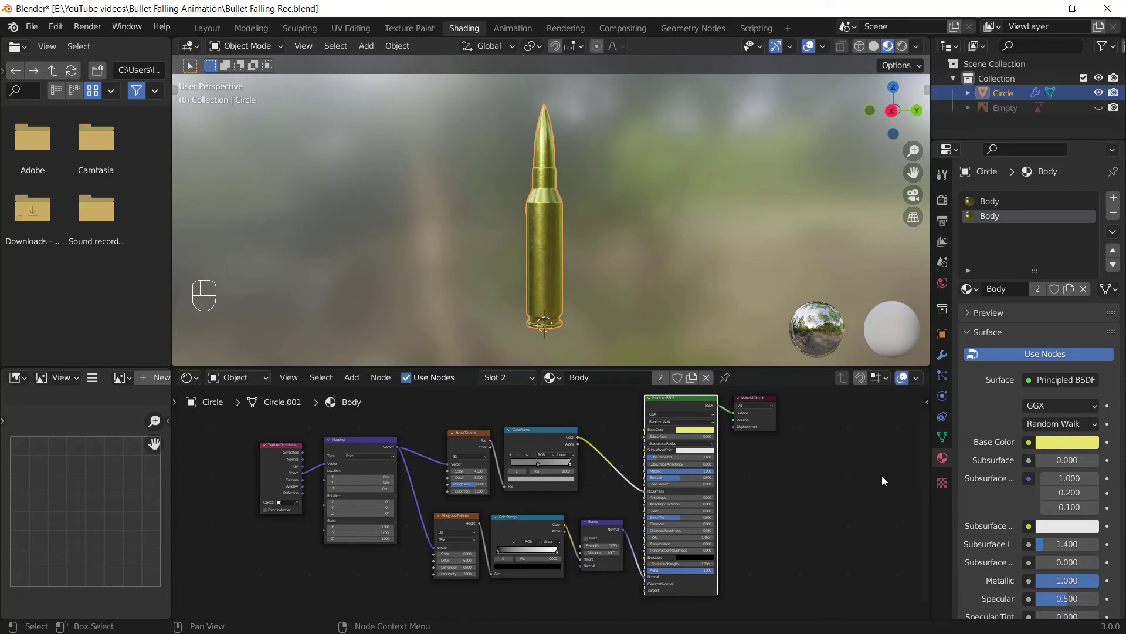
# Make the second slot's Body material a single-user copy and rename it Head
pyautogui.click(1036, 292)
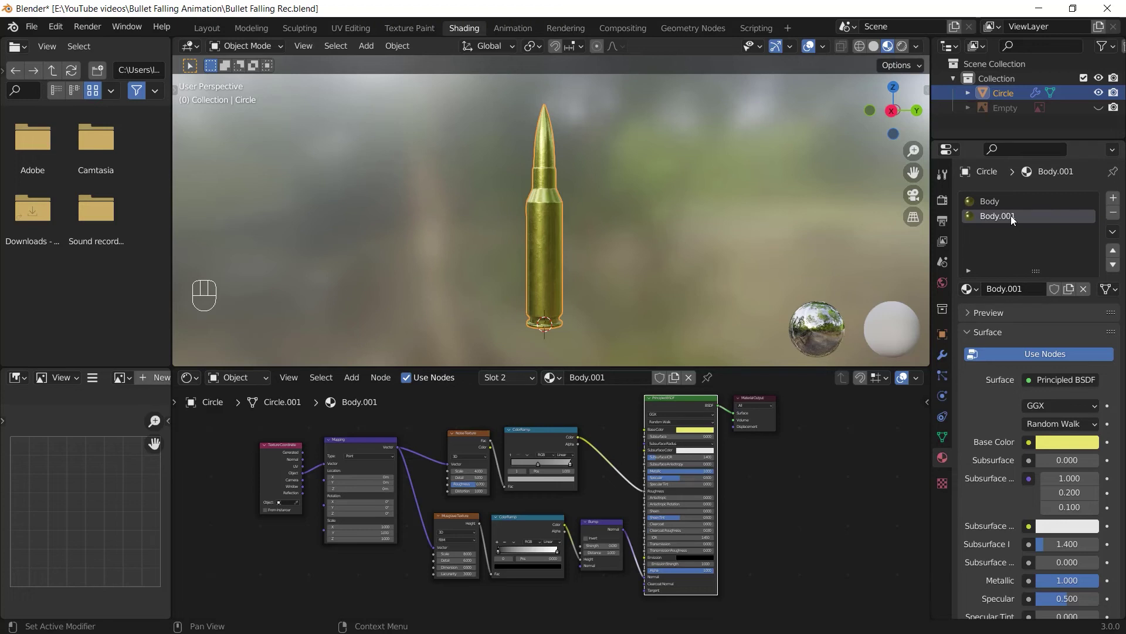
pyautogui.write('Head')
pyautogui.press('Return')
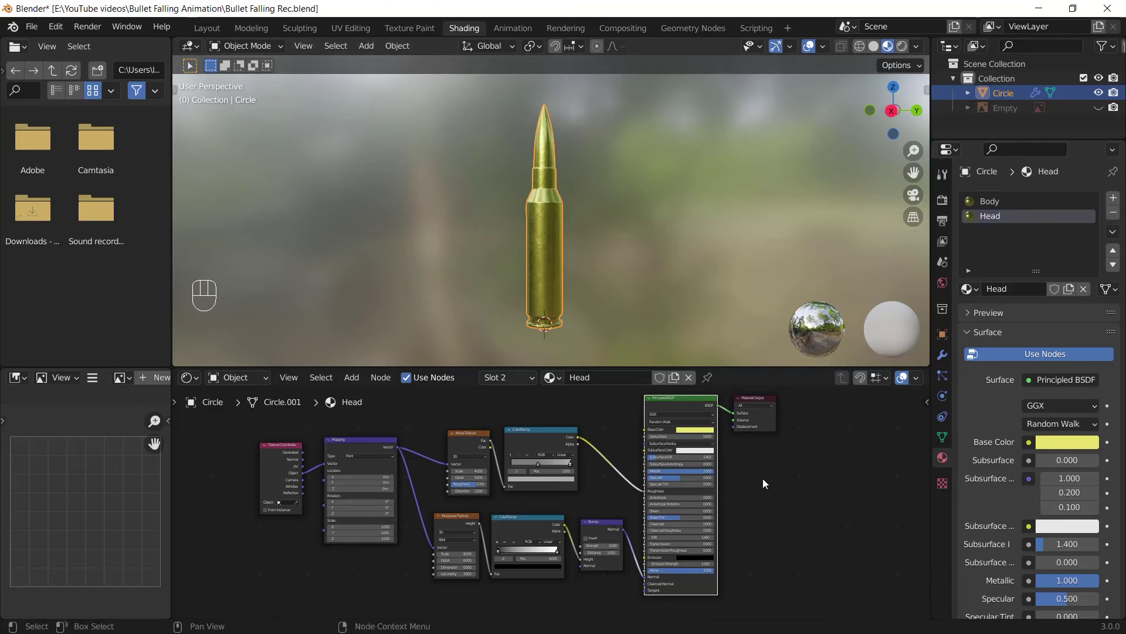
# Shift the Head material's Base Color on the Principled BSDF from yellow to a slightly more orange gold
pyautogui.scroll(2, 763, 477)
pyautogui.keyDown('ctrl'); pyautogui.moveTo(658, 467); pyautogui.dragTo(657, 448, button='middle'); pyautogui.keyUp('ctrl')
pyautogui.click(646, 447)
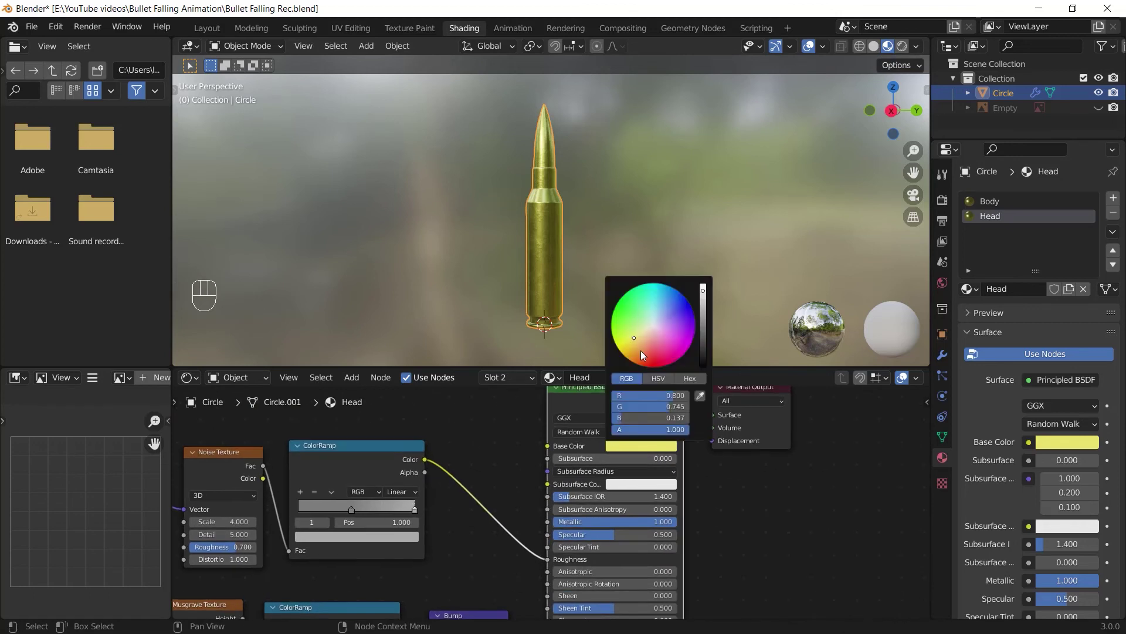
pyautogui.moveTo(633, 336); pyautogui.dragTo(635, 342)
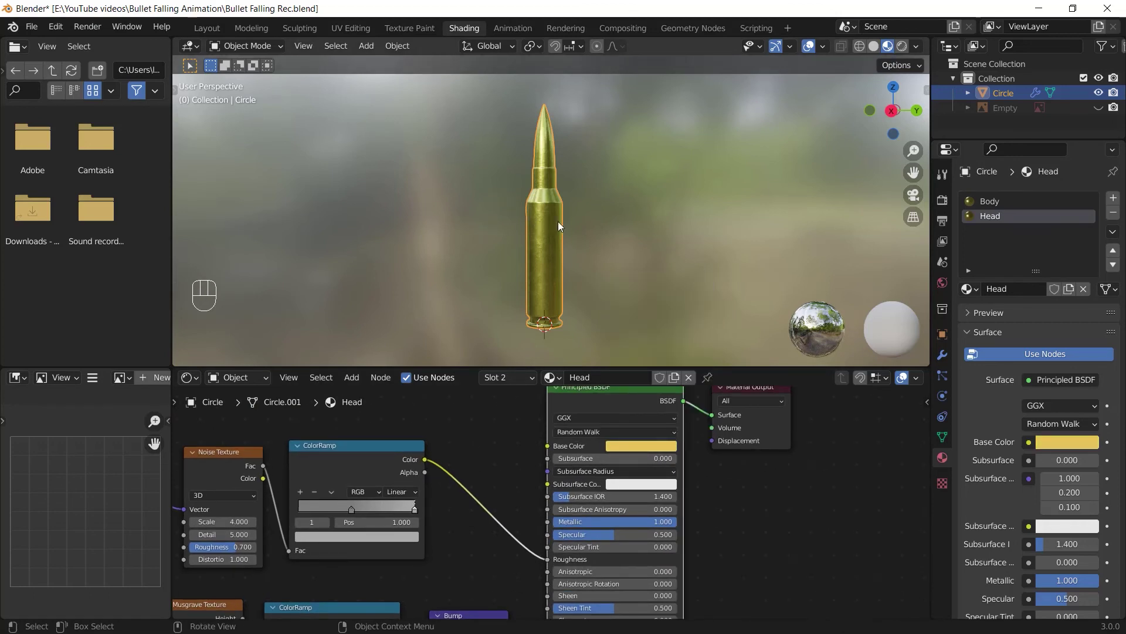
pyautogui.moveTo(558, 220)
pyautogui.mouseDown(button='middle')
pyautogui.moveTo(534, 244)
pyautogui.moveTo(545, 236)
pyautogui.mouseUp(button='middle')
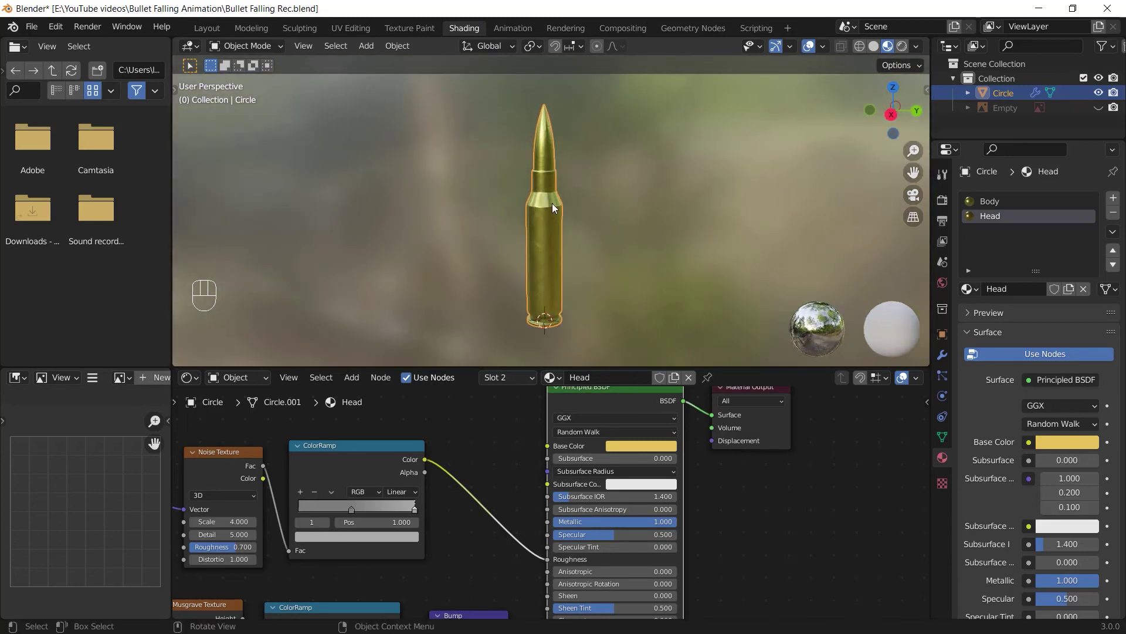
# Select all faces of the bullet's pointed tip in Edit Mode and assign the Head material to them
pyautogui.press('Tab')
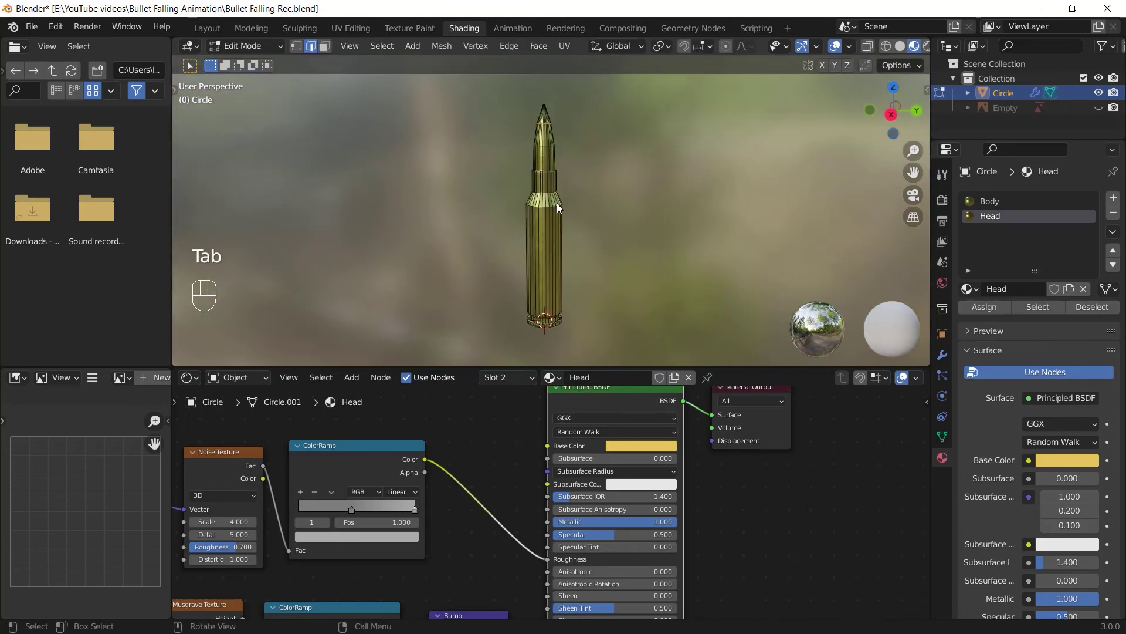
pyautogui.press('3')
pyautogui.hotkey('alt', 'z')
pyautogui.moveTo(503, 92); pyautogui.dragTo(587, 167)
pyautogui.hotkey('alt', 'z')
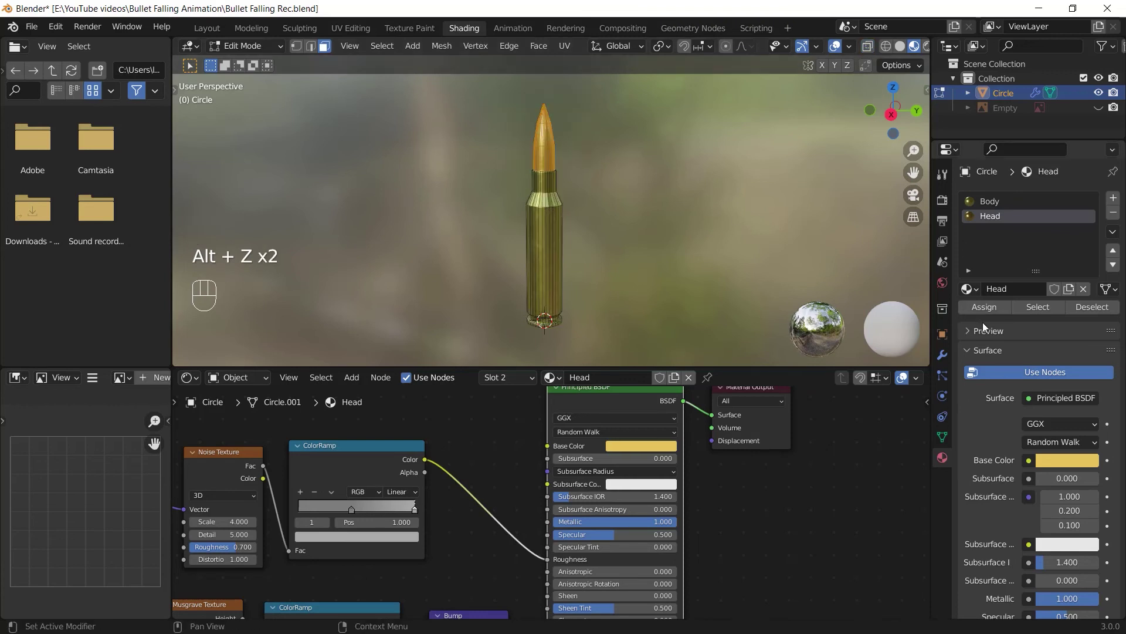
pyautogui.click(989, 308)
pyautogui.press('Tab')
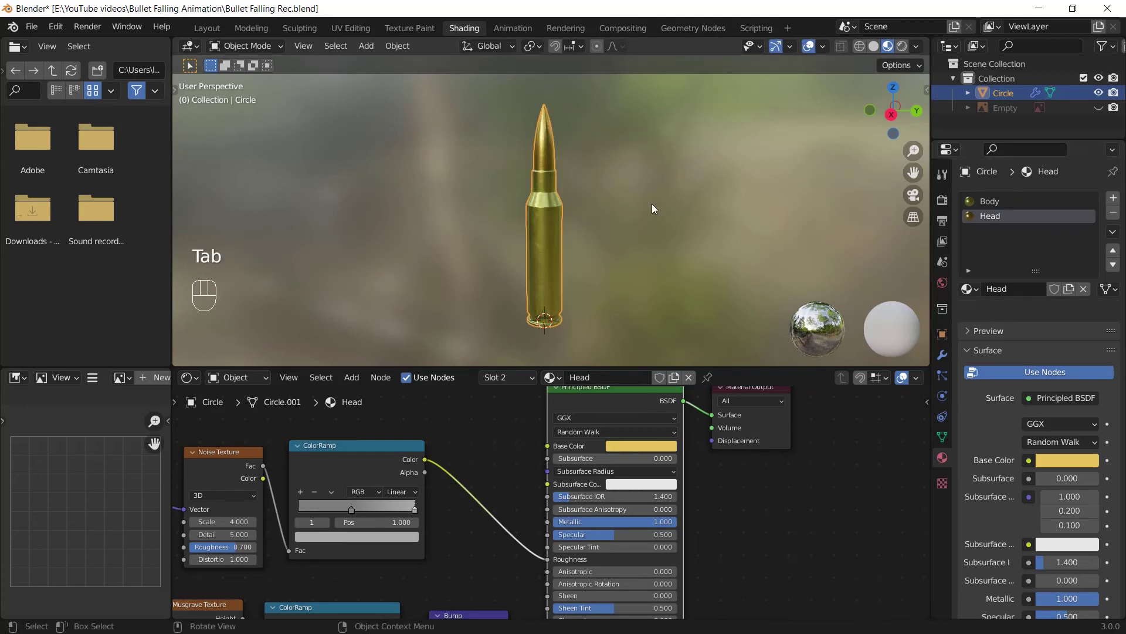
# Open the Head material's Base Color for editing
pyautogui.moveTo(652, 203); pyautogui.dragTo(642, 234, button='middle')
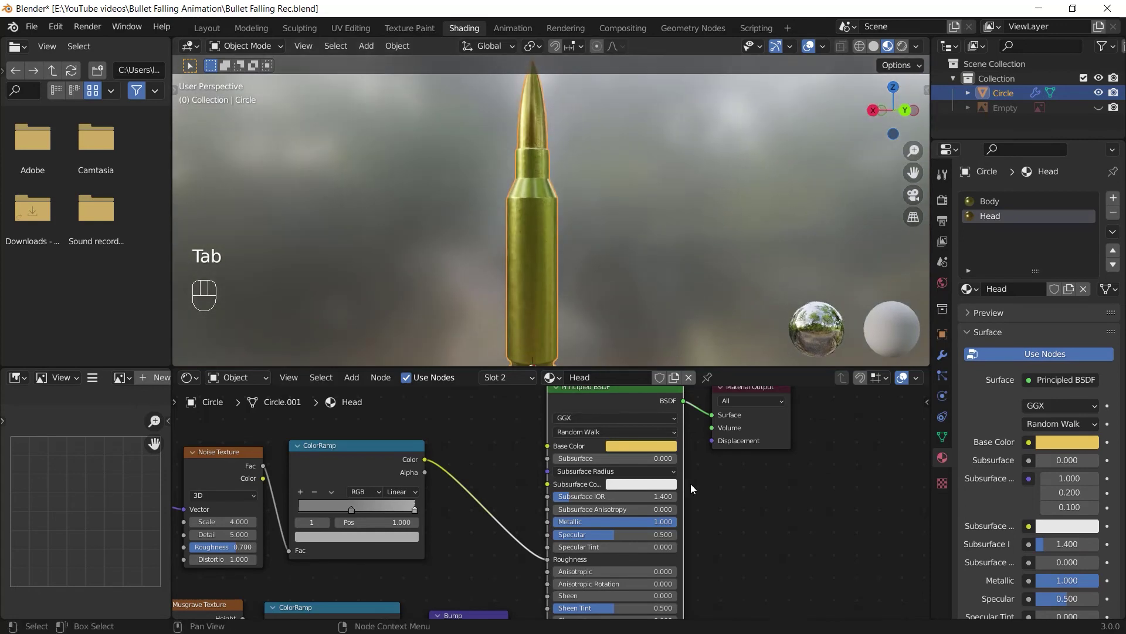
pyautogui.click(655, 445)
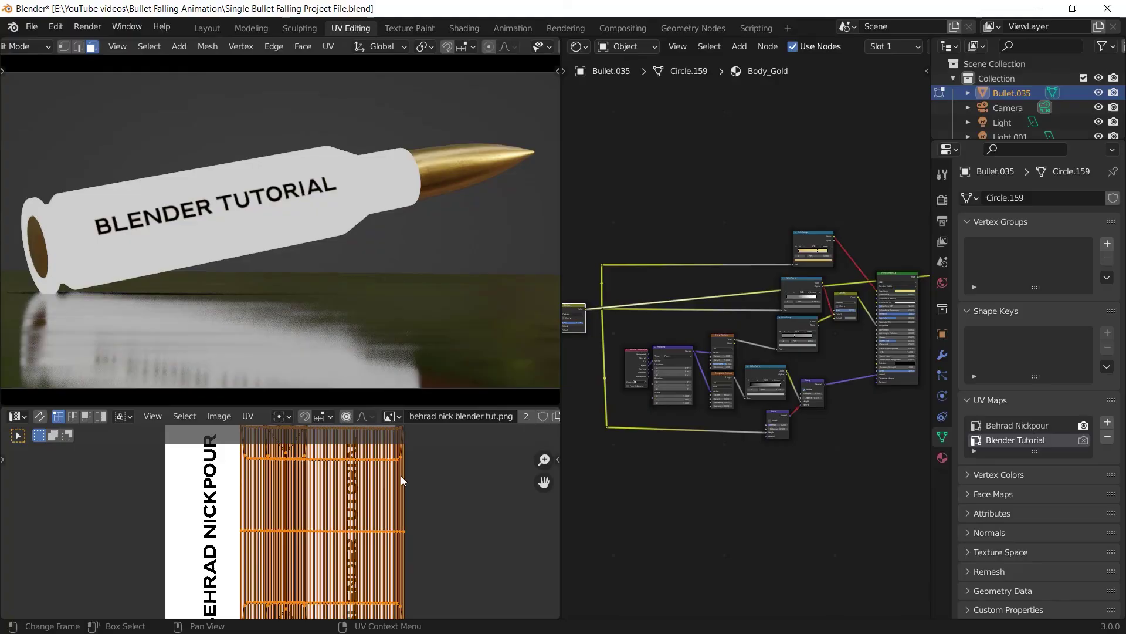
# Try moving the selected UVs over the text image to shift the BLENDER TUTORIAL lettering on the bullet
pyautogui.press('g')
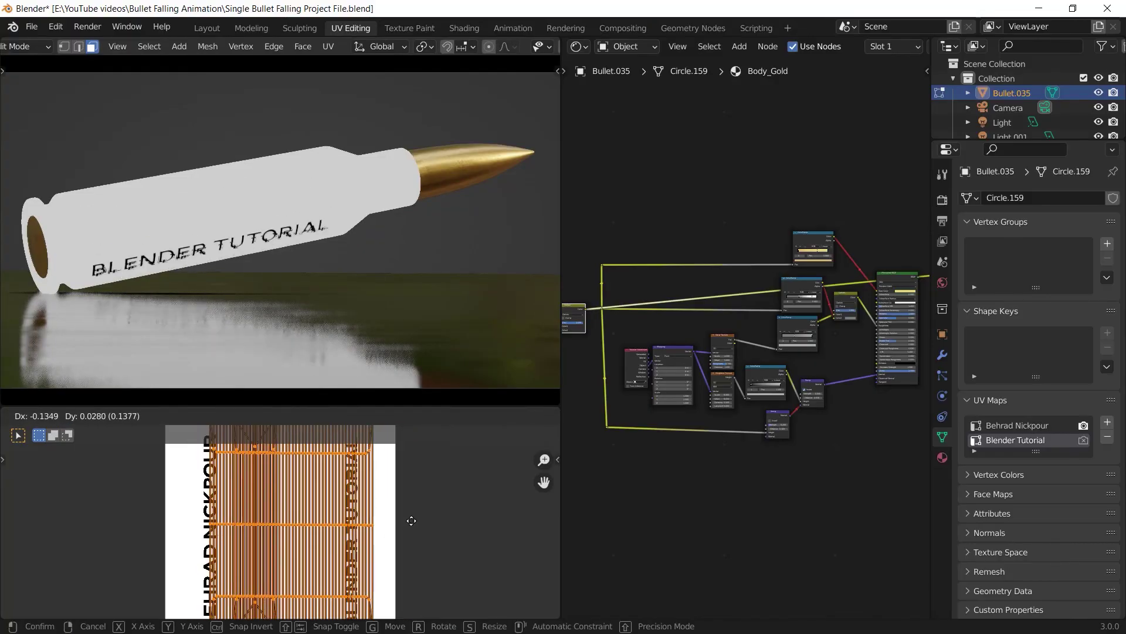
pyautogui.rightClick(300, 534)
pyautogui.keyDown('ctrl'); pyautogui.moveTo(299, 533); pyautogui.dragTo(300, 548, button='middle'); pyautogui.keyUp('ctrl')
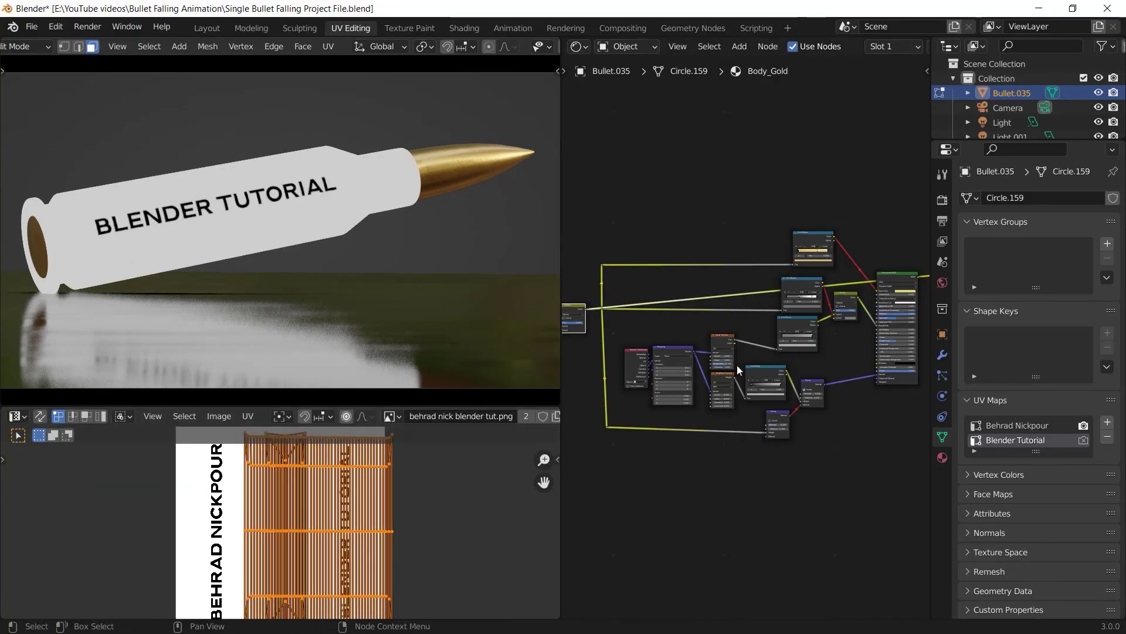
# Preview Body_Gold's Principled BSDF and unmute the ColorRamp links feeding its Base Color and the Darken node
pyautogui.keyDown('ctrl'); pyautogui.keyDown('shift'); pyautogui.click(888, 282); pyautogui.keyUp('shift'); pyautogui.keyUp('ctrl')
pyautogui.moveTo(838, 362); pyautogui.dragTo(726, 397, button='middle')
pyautogui.keyDown('ctrl'); pyautogui.moveTo(726, 397); pyautogui.dragTo(759, 370, button='middle'); pyautogui.keyUp('ctrl')
pyautogui.keyDown('ctrl'); pyautogui.keyDown('alt'); pyautogui.moveTo(766, 242); pyautogui.dragTo(735, 265, button='right'); pyautogui.keyUp('alt'); pyautogui.keyUp('ctrl')
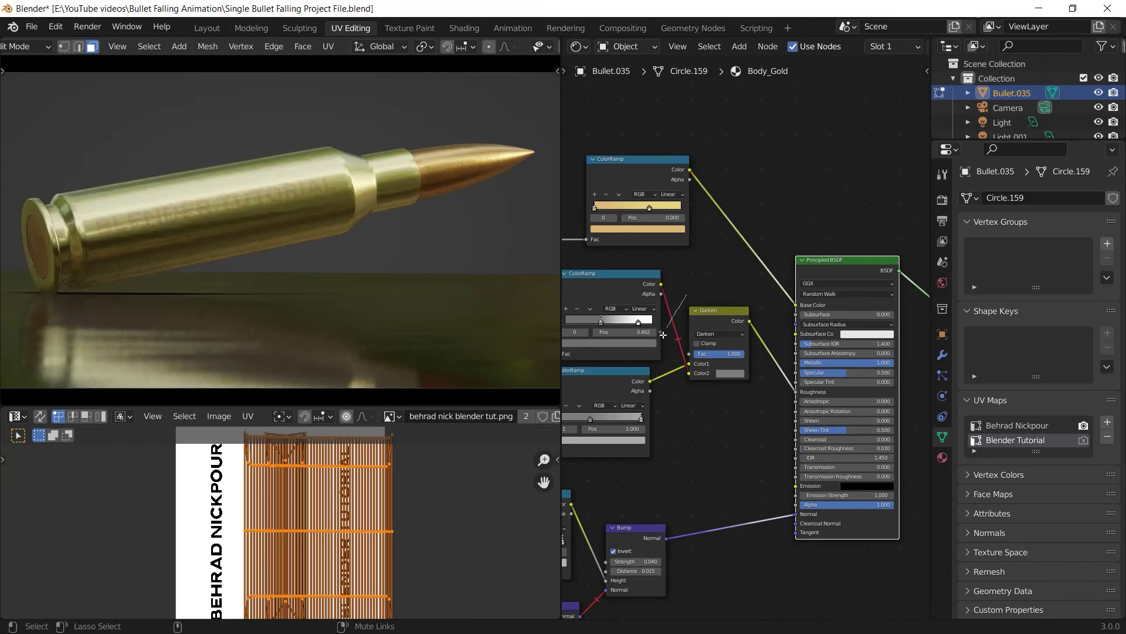
pyautogui.keyDown('ctrl'); pyautogui.keyDown('alt'); pyautogui.moveTo(691, 326); pyautogui.dragTo(662, 340, button='right'); pyautogui.keyUp('alt'); pyautogui.keyUp('ctrl')
# Unmute the link from the lower Bump node's Normal output to the other Bump node's Normal input
pyautogui.keyDown('ctrl'); pyautogui.moveTo(264, 272); pyautogui.dragTo(280, 205, button='middle'); pyautogui.keyUp('ctrl')
pyautogui.keyDown('shift'); pyautogui.moveTo(279, 205); pyautogui.dragTo(403, 237, button='middle'); pyautogui.keyUp('shift')
pyautogui.keyDown('ctrl'); pyautogui.moveTo(403, 237); pyautogui.dragTo(419, 273, button='middle'); pyautogui.keyUp('ctrl')
pyautogui.moveTo(717, 492); pyautogui.dragTo(832, 442, button='middle')
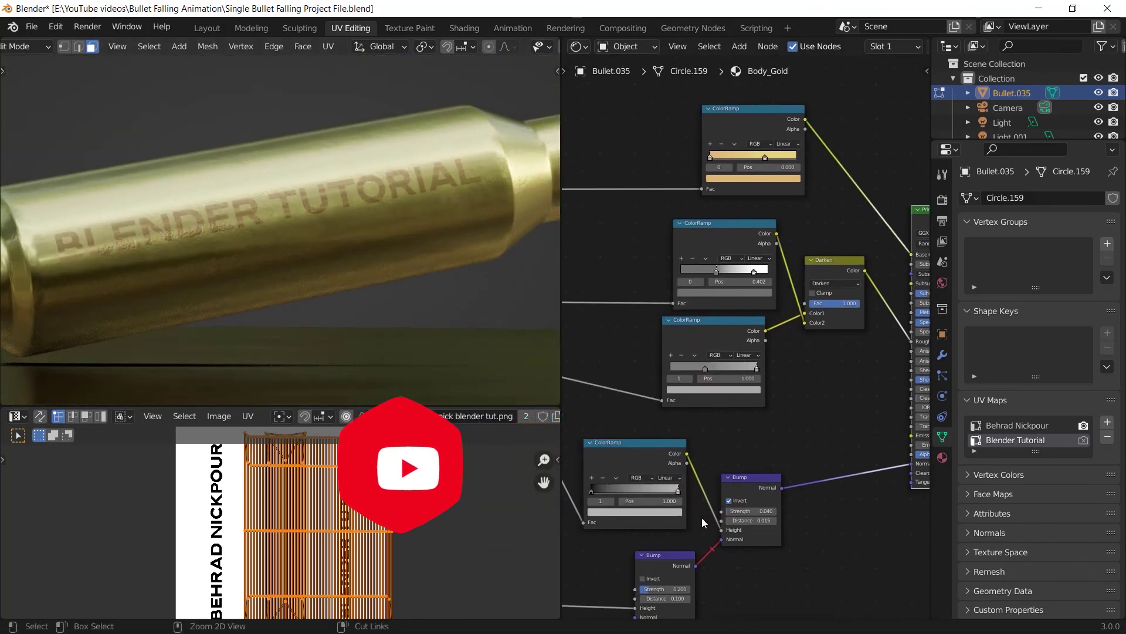
pyautogui.keyDown('ctrl'); pyautogui.keyDown('alt'); pyautogui.moveTo(702, 518); pyautogui.dragTo(729, 568, button='right'); pyautogui.keyUp('alt'); pyautogui.keyUp('ctrl')
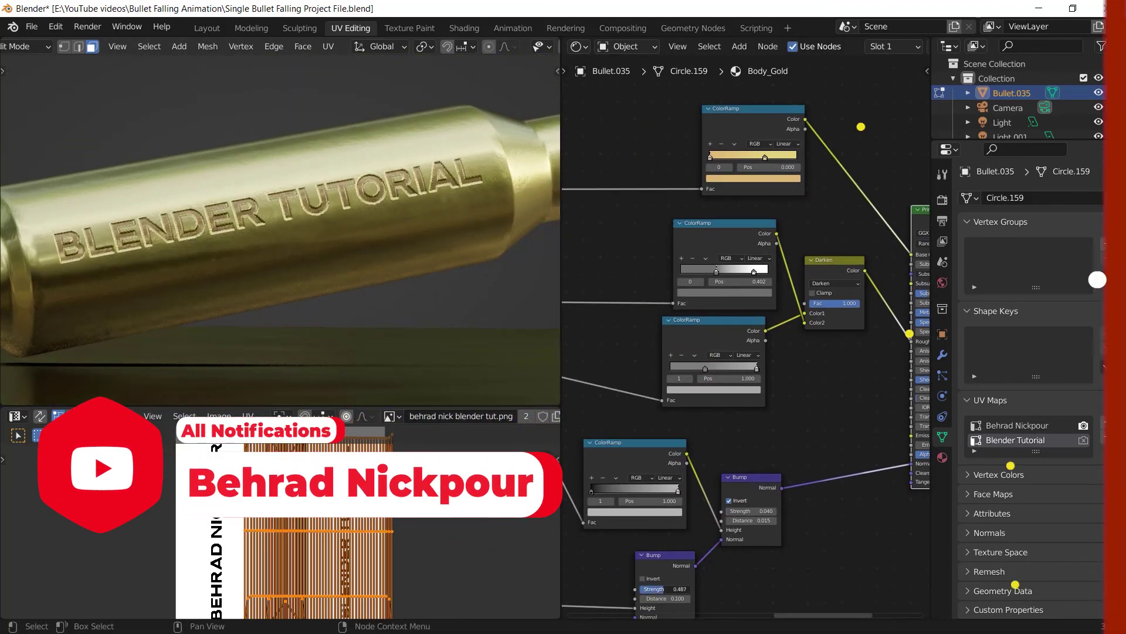